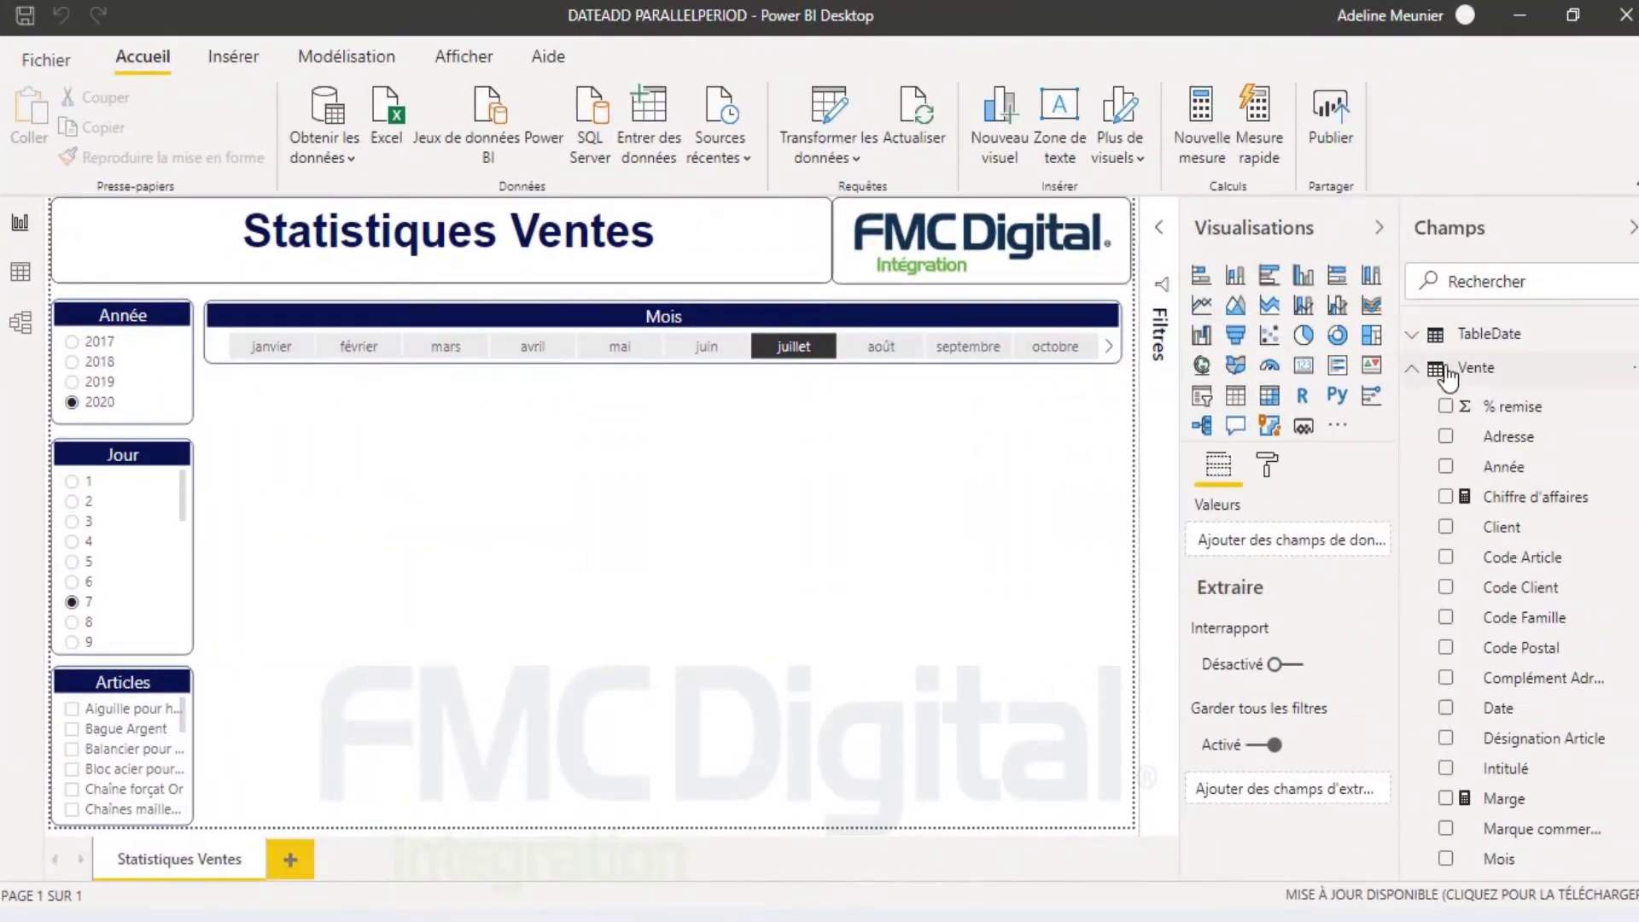
Step: Create a measure named Date de référence in the Vente table, starting a DATE formula with SELECTEDVALUE of TableDate[Année]
{"action": "right_click", "coordinate": [1449, 377]}
{"action": "left_click", "coordinate": [1443, 408]}
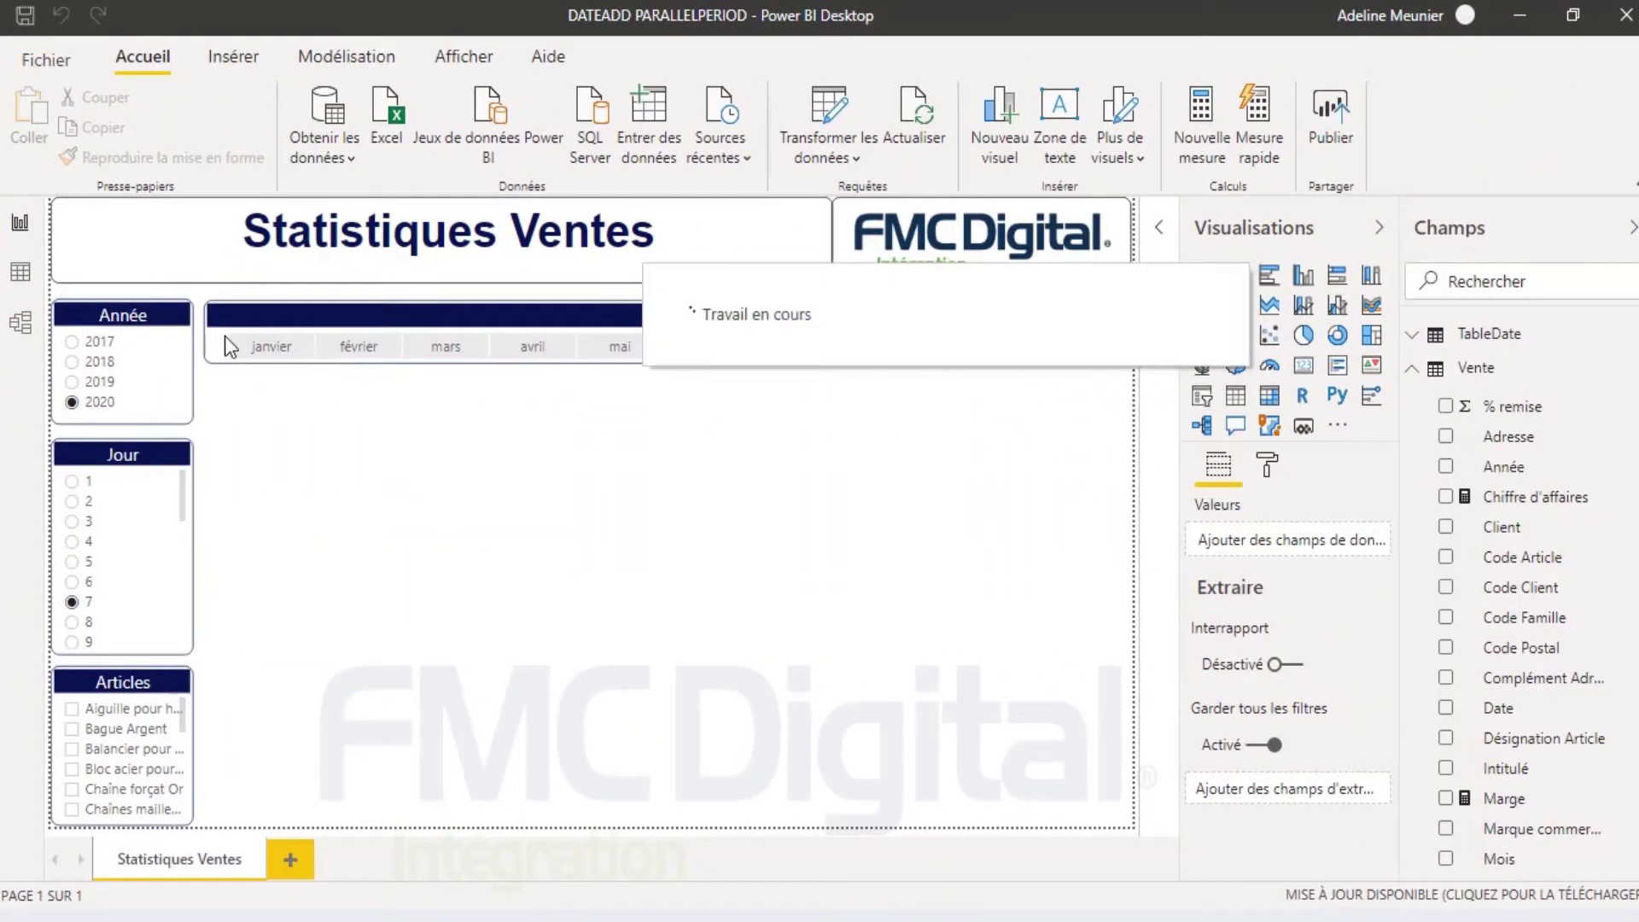
{"action": "type", "text": "Date de référence="}
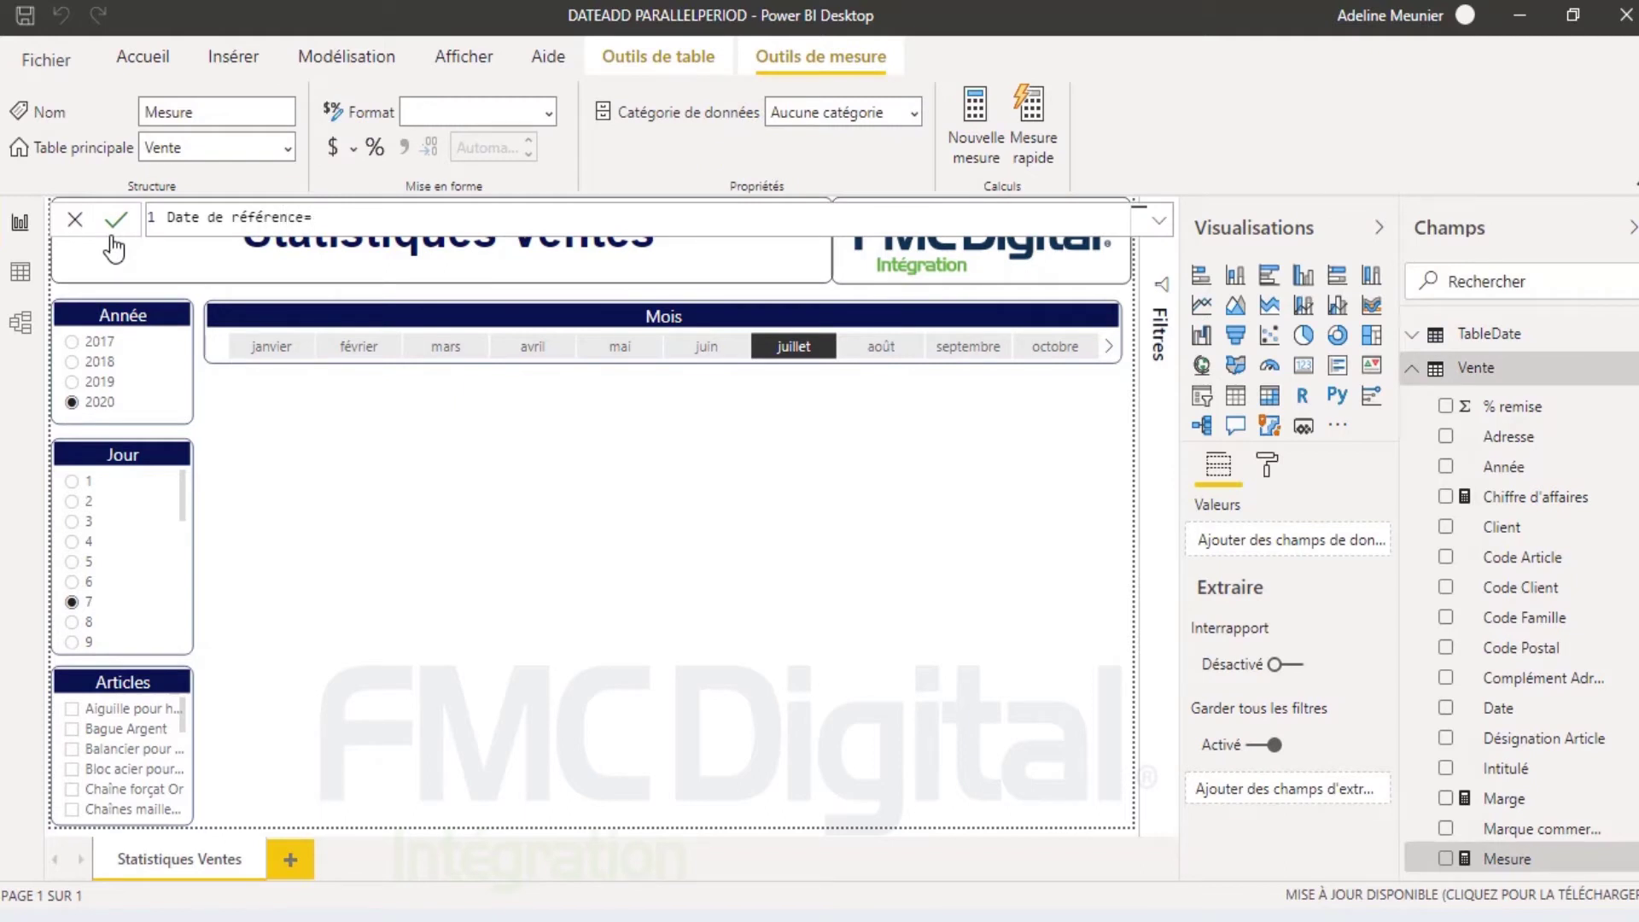
{"action": "type", "text": "date("}
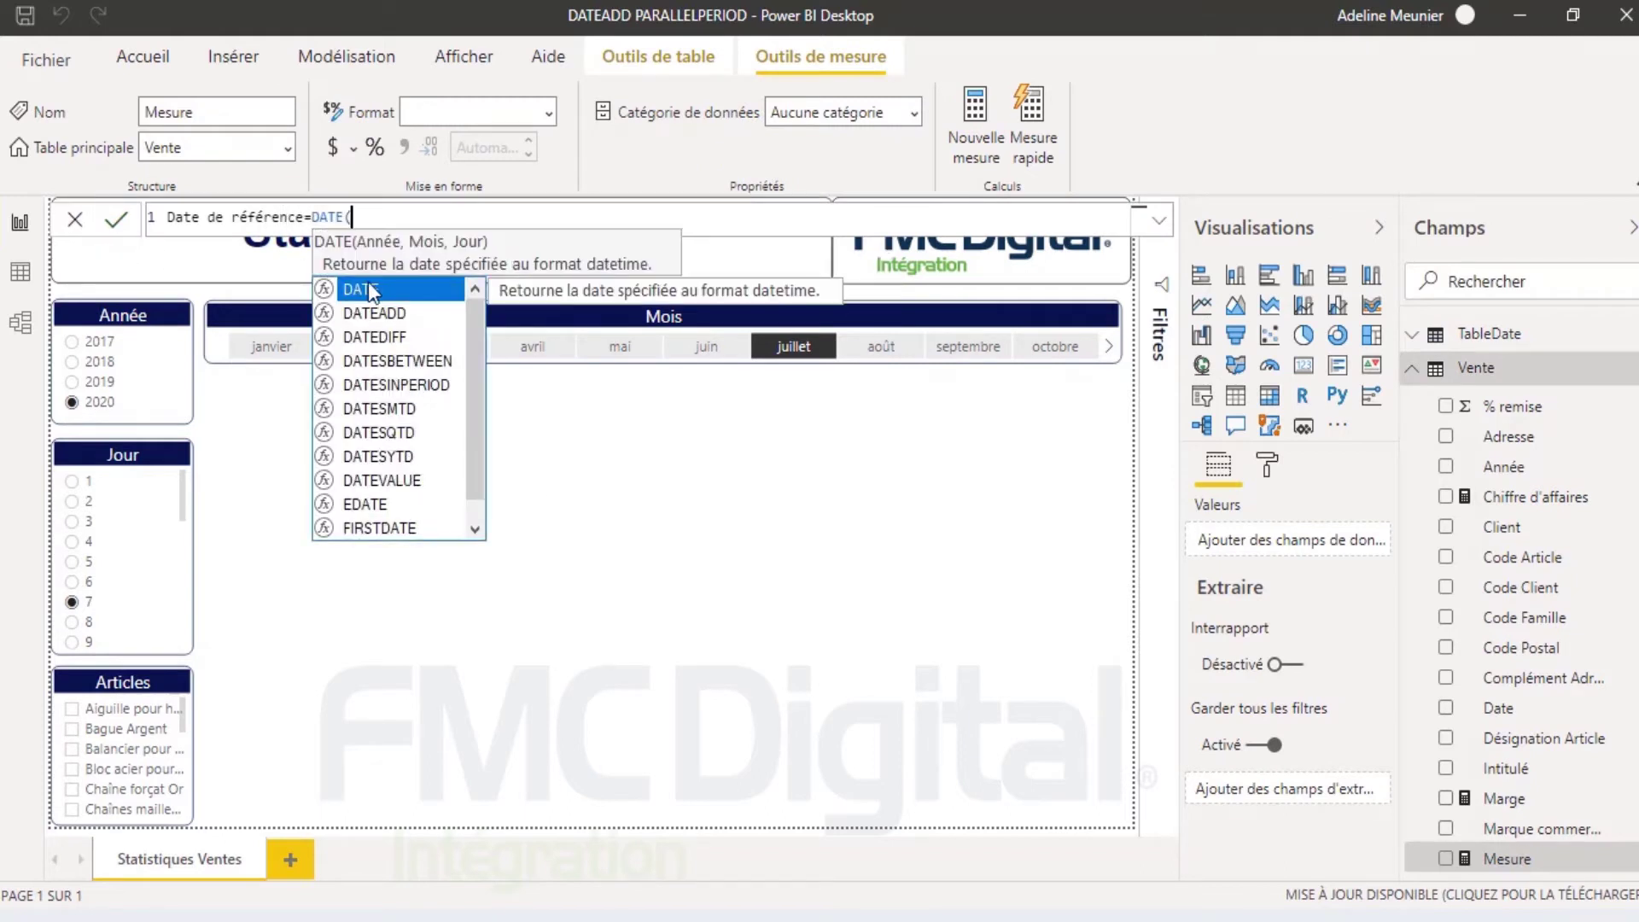
{"action": "type", "text": "select"}
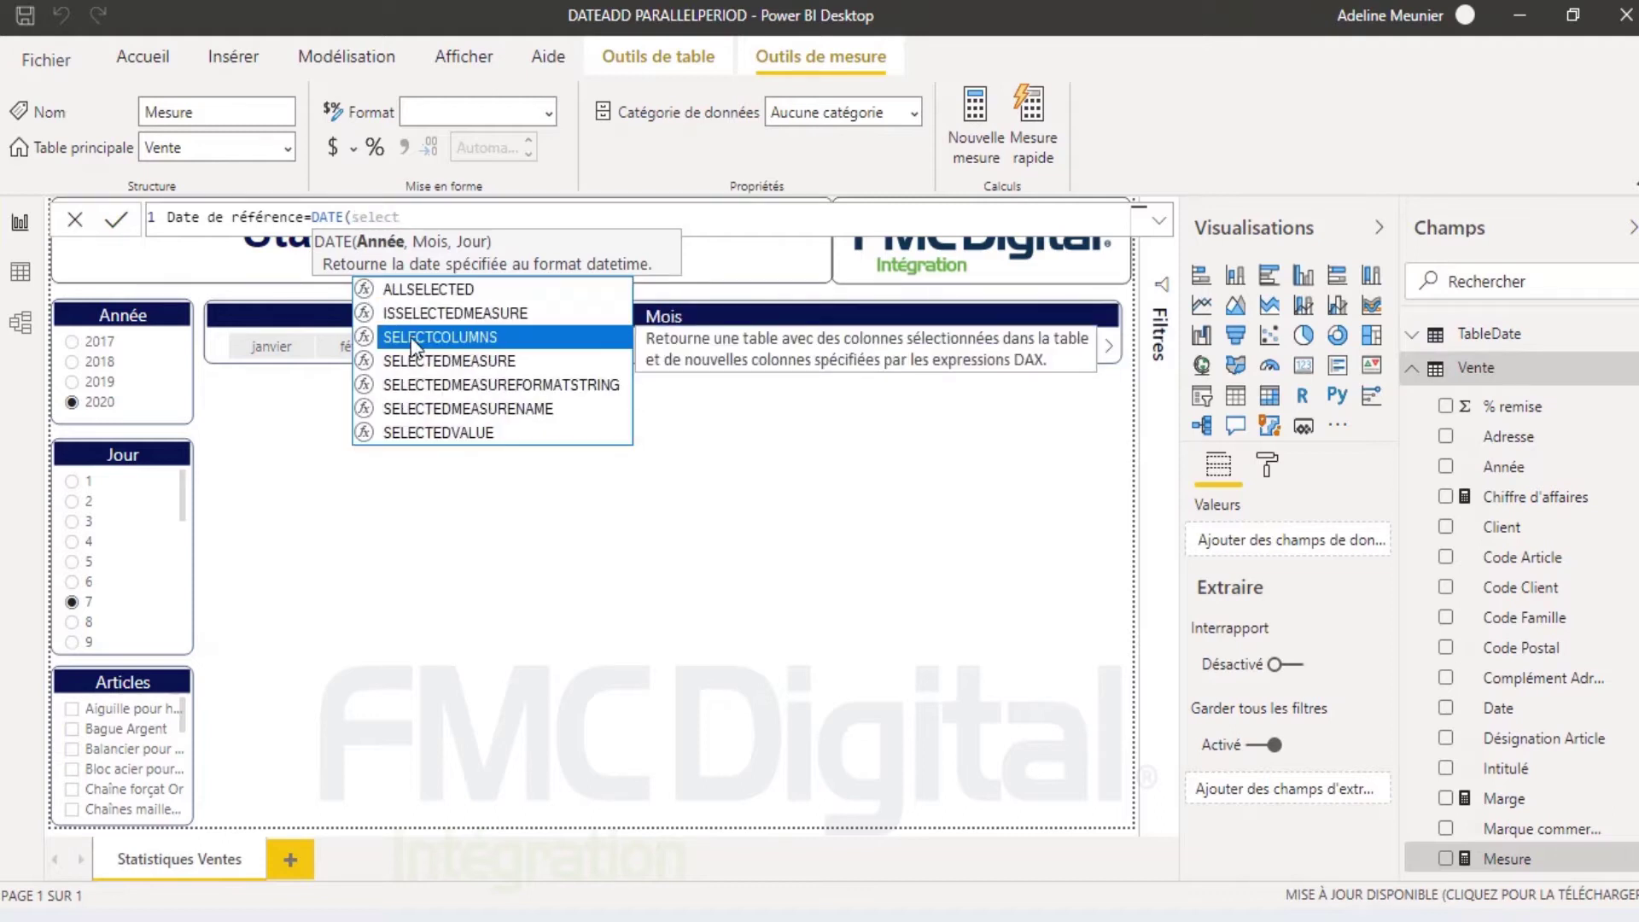
{"action": "left_click", "coordinate": [454, 433]}
{"action": "left_click", "coordinate": [536, 330]}
Step: Complete the DATE formula with SELECTEDVALUE of TableDate[Mois] and TableDate[Jour], and give the measure the *14/03/2001 date format
{"action": "type", "text": "),se"}
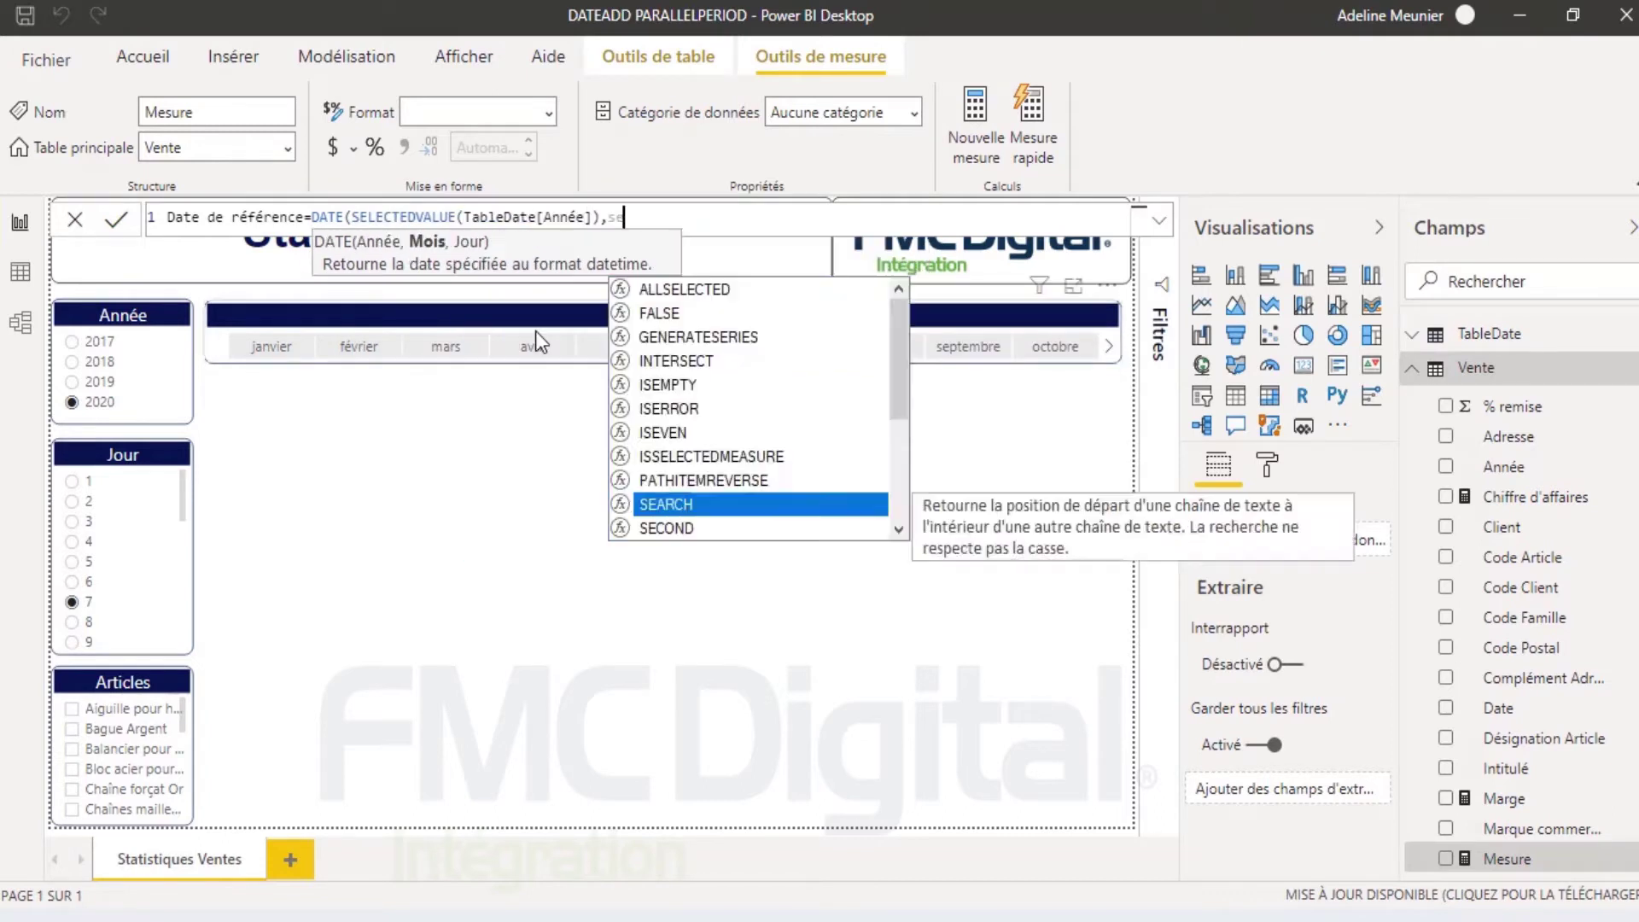
{"action": "type", "text": "lect"}
{"action": "left_click", "coordinate": [649, 432]}
{"action": "left_click", "coordinate": [743, 454]}
{"action": "type", "text": "),se"}
{"action": "left_click", "coordinate": [900, 378]}
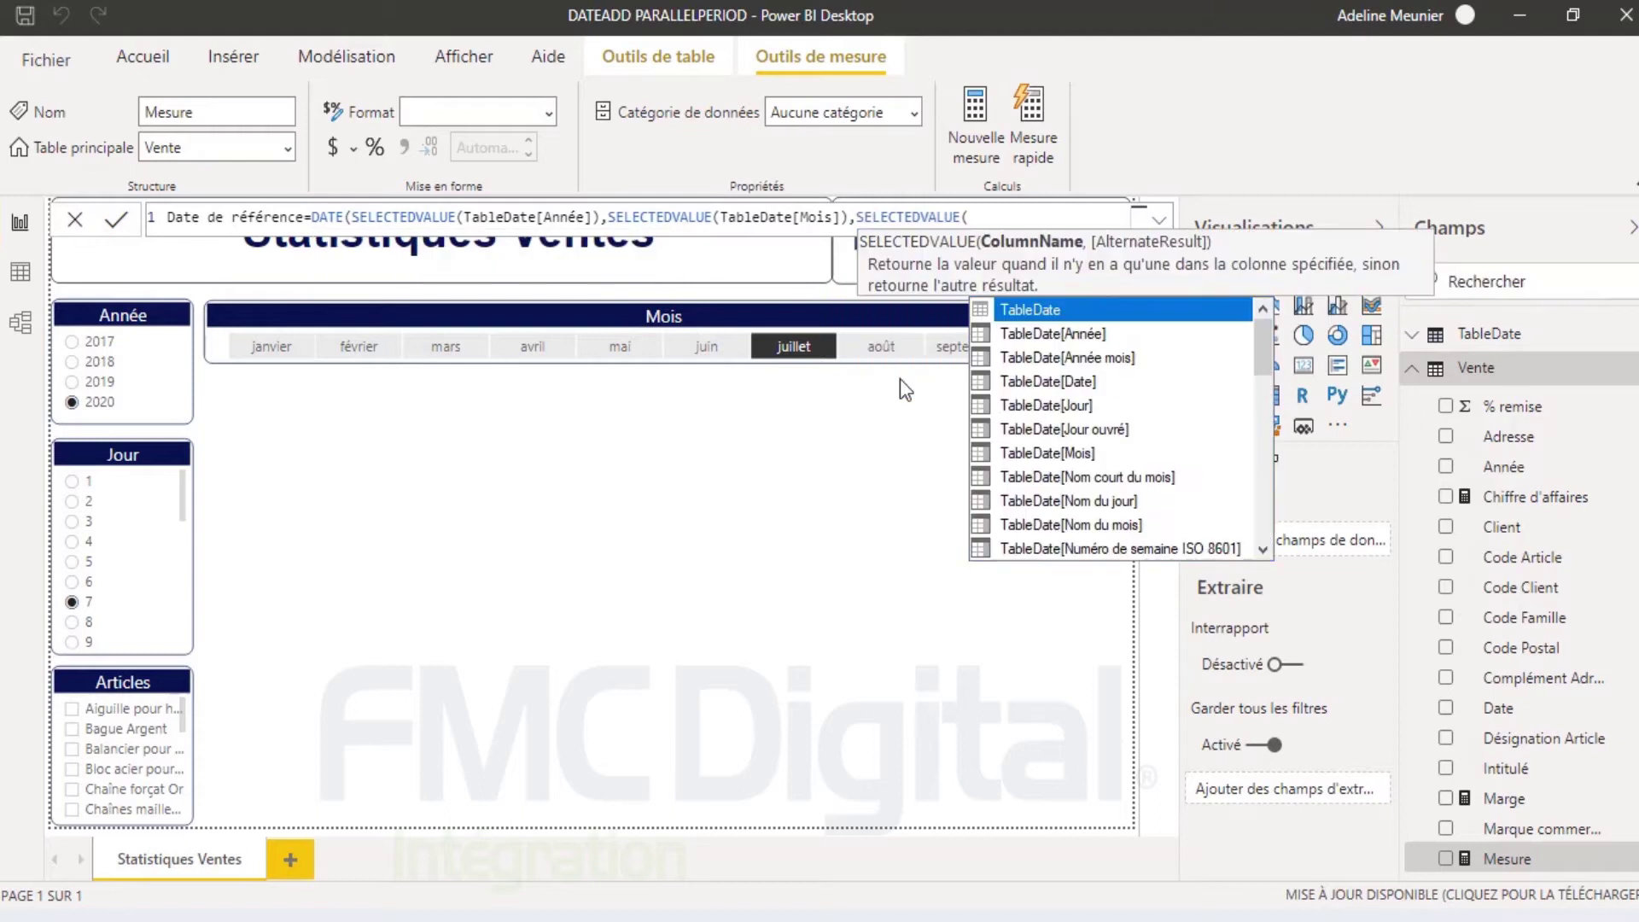
{"action": "left_click", "coordinate": [1005, 404]}
{"action": "type", "text": "))"}
{"action": "left_click", "coordinate": [111, 221]}
{"action": "left_click", "coordinate": [549, 112]}
{"action": "left_click", "coordinate": [554, 224]}
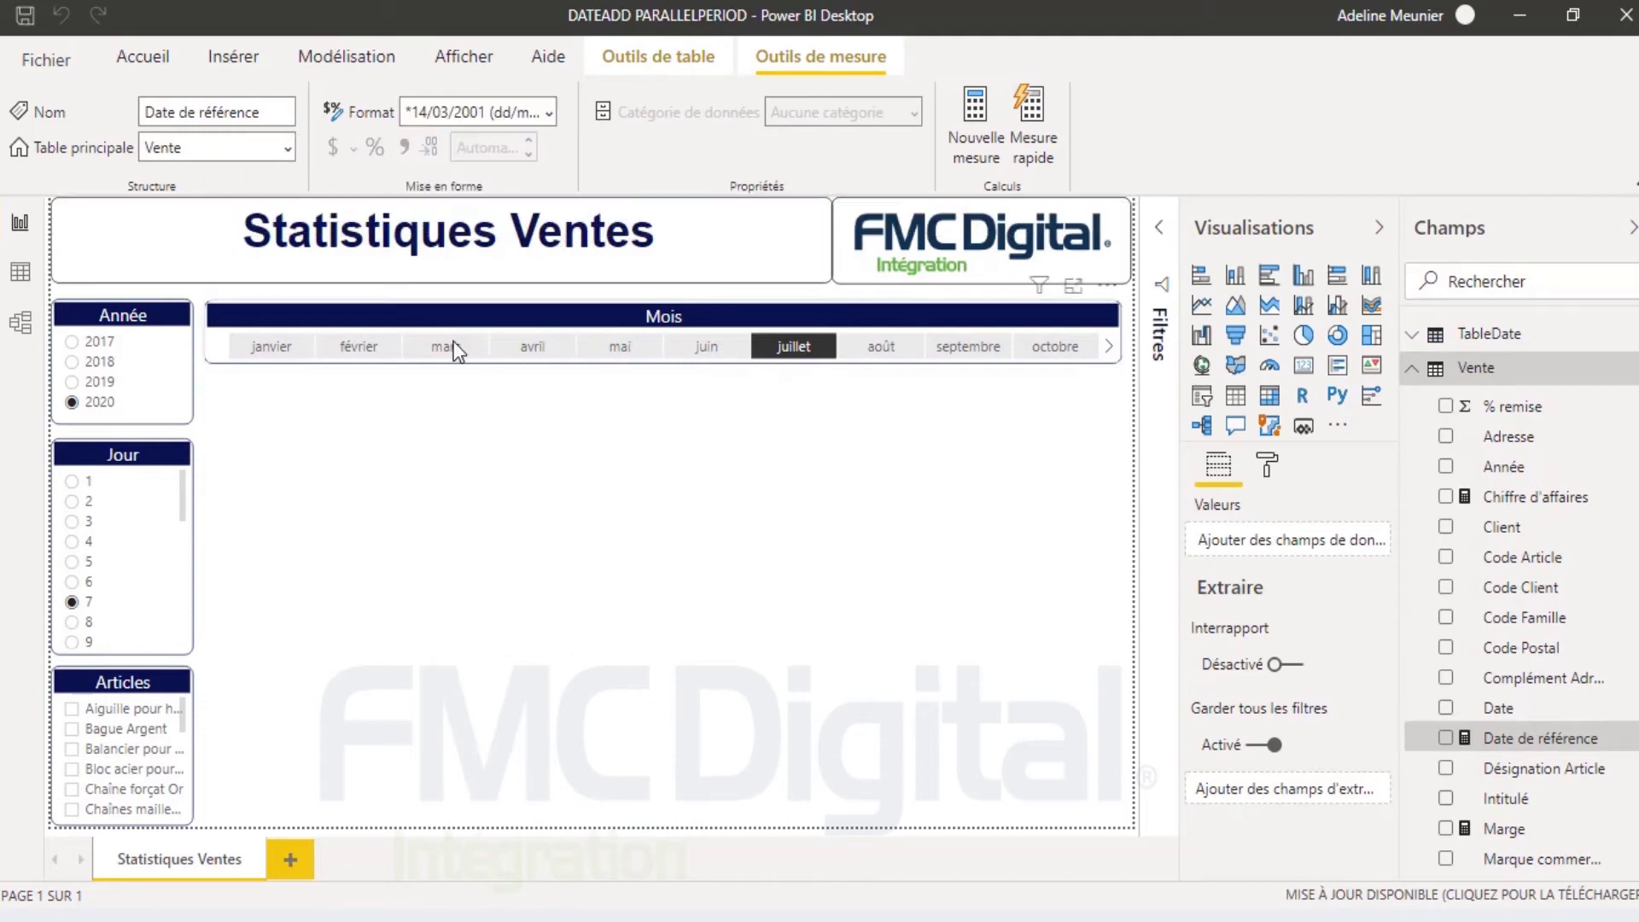
Step: Insert a smaller card visual showing the Date de référence measure
{"action": "left_click", "coordinate": [1303, 366]}
{"action": "left_click_drag", "start_coordinate": [881, 461], "coordinate": [531, 538]}
{"action": "left_click_drag", "start_coordinate": [1513, 738], "coordinate": [384, 619]}
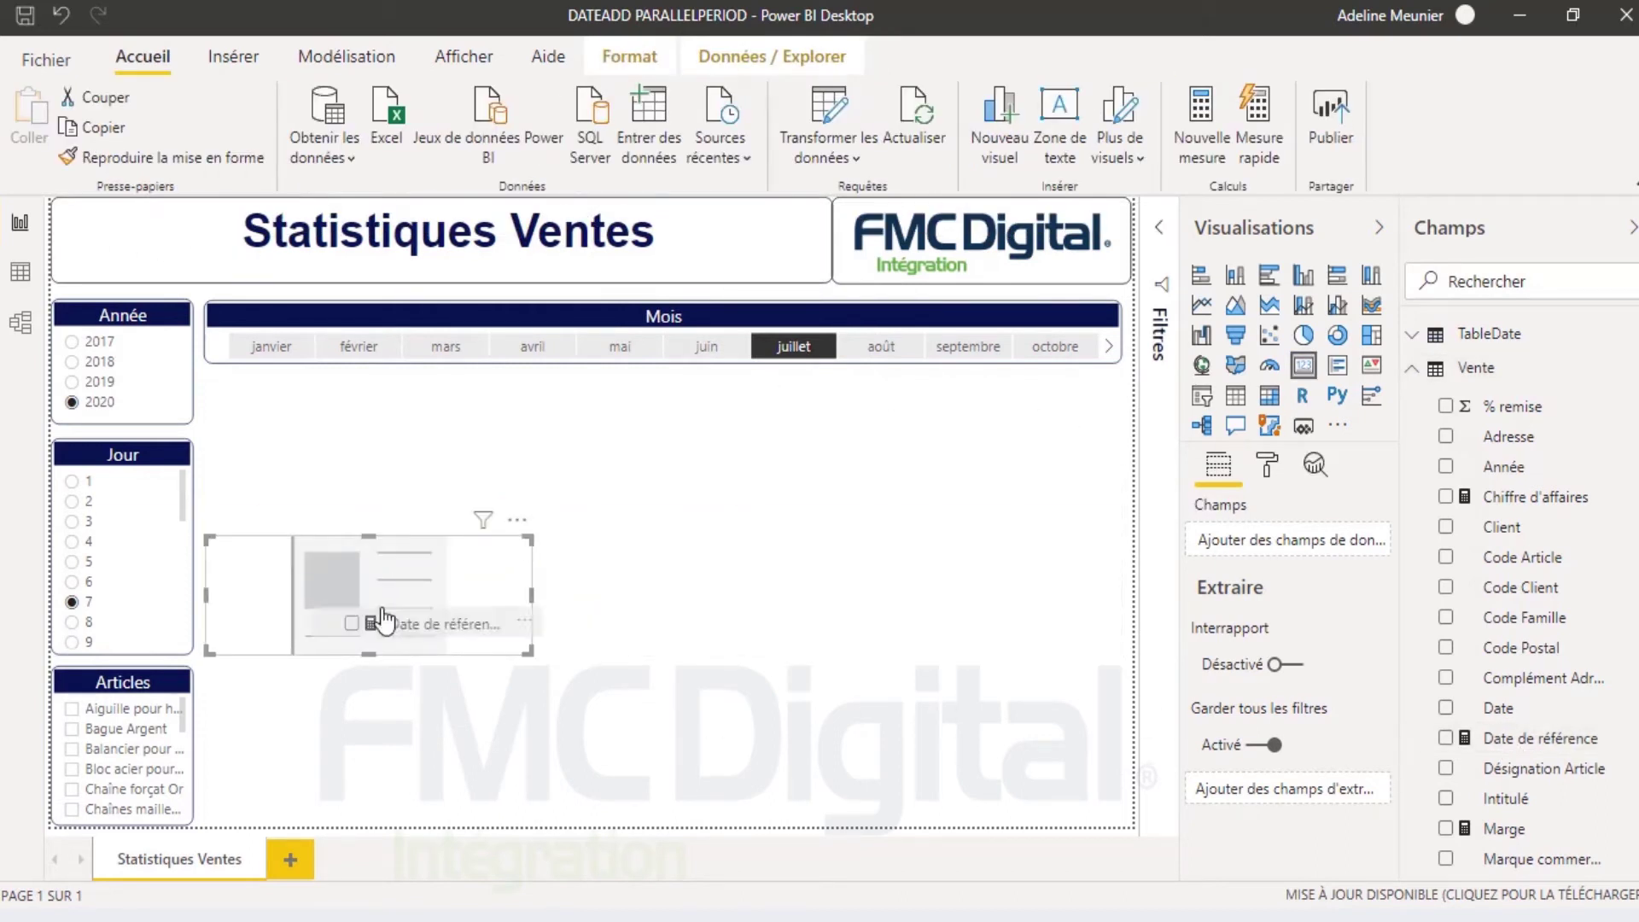
Step: Narrow the Statistiques Ventes title box from its left edge and fit the date card into the freed header space
{"action": "left_click", "coordinate": [52, 244]}
{"action": "left_click_drag", "start_coordinate": [52, 243], "coordinate": [296, 245]}
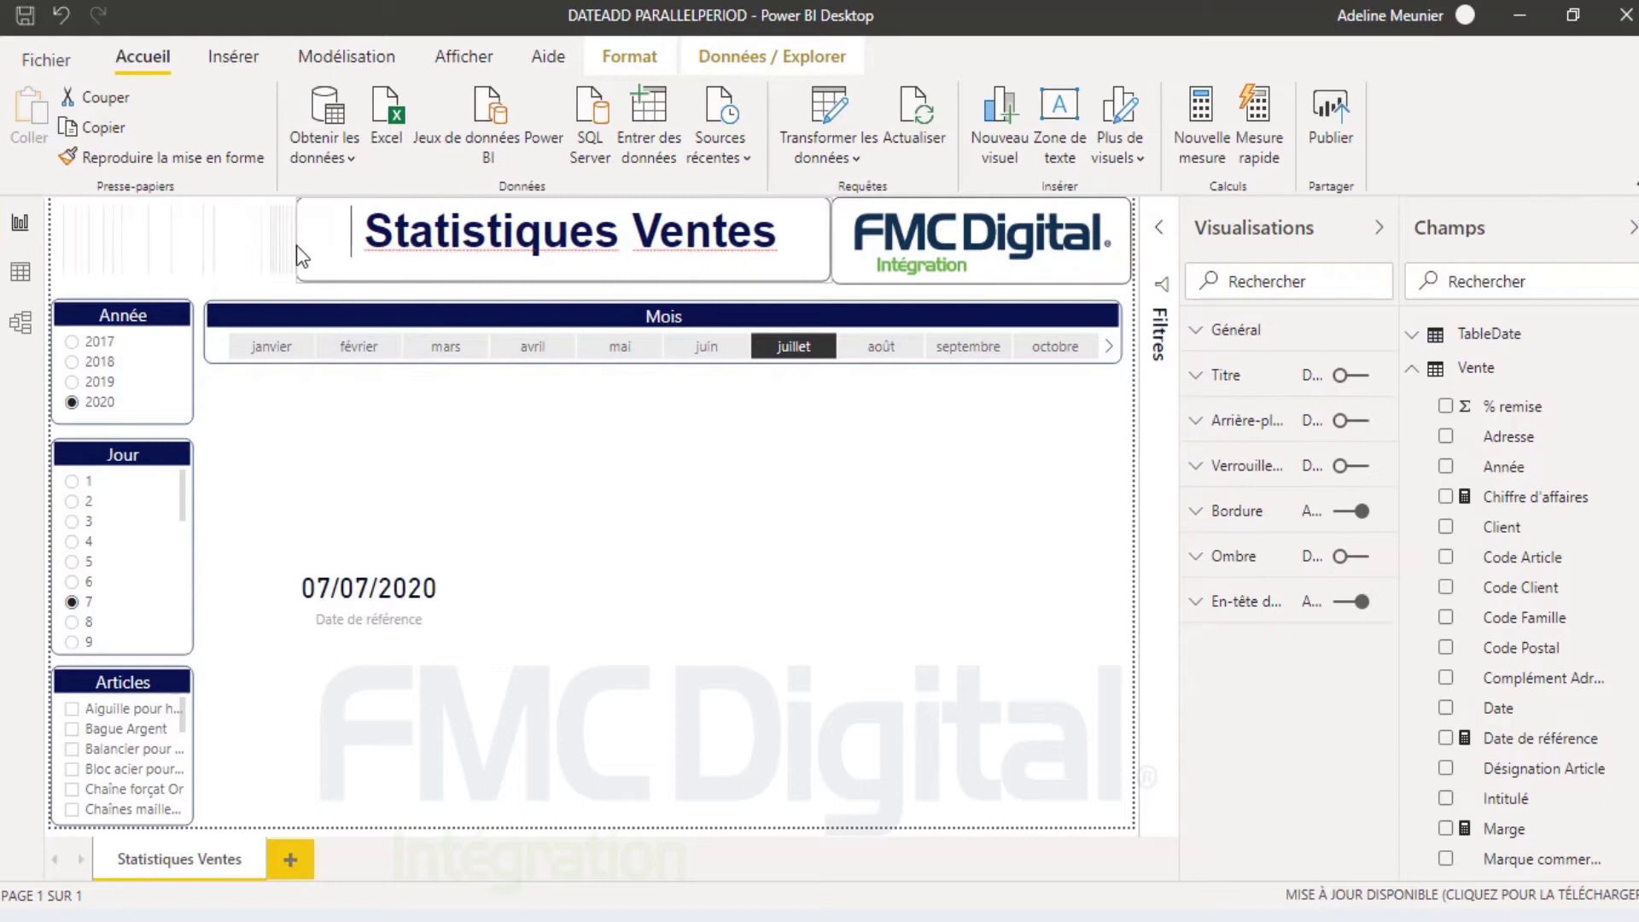
{"action": "left_click_drag", "start_coordinate": [487, 634], "coordinate": [295, 282]}
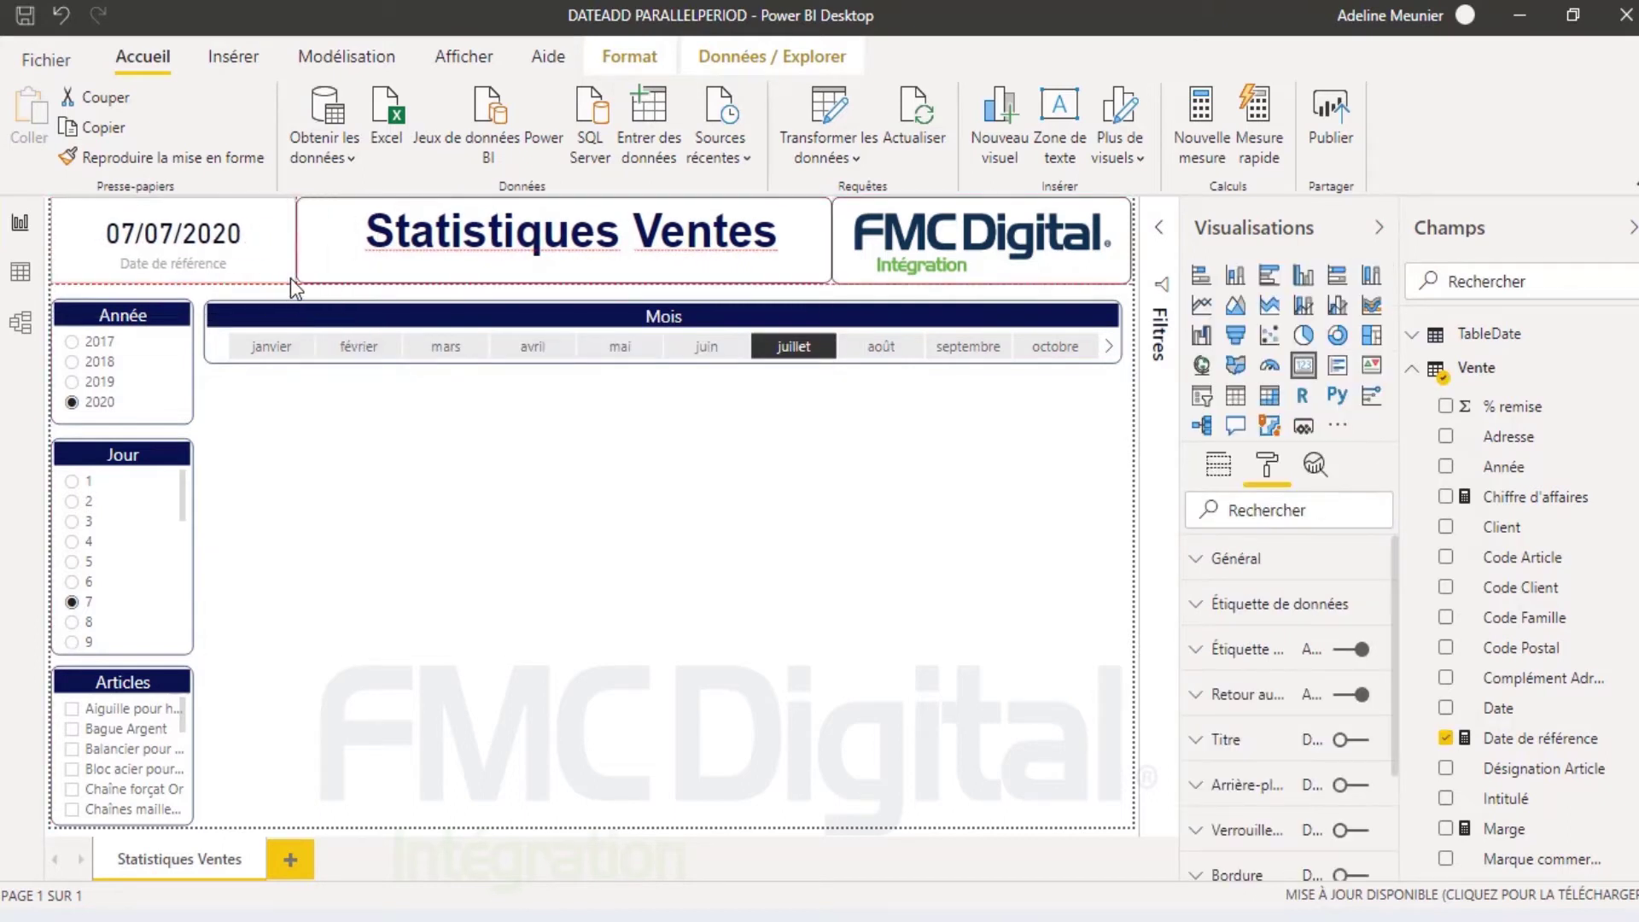
Step: Color the card's data label green and turn off its category label
{"action": "left_click", "coordinate": [1208, 604]}
{"action": "scroll", "coordinate": [1398, 646], "scroll_direction": "down", "scroll_amount": 3}
{"action": "left_click_drag", "start_coordinate": [1393, 636], "coordinate": [1395, 770]}
{"action": "left_click", "coordinate": [1353, 652]}
Step: Turn on the card's title with the text Date de référence
{"action": "left_click", "coordinate": [1351, 667]}
{"action": "left_click", "coordinate": [1216, 667]}
{"action": "left_click", "coordinate": [1251, 739]}
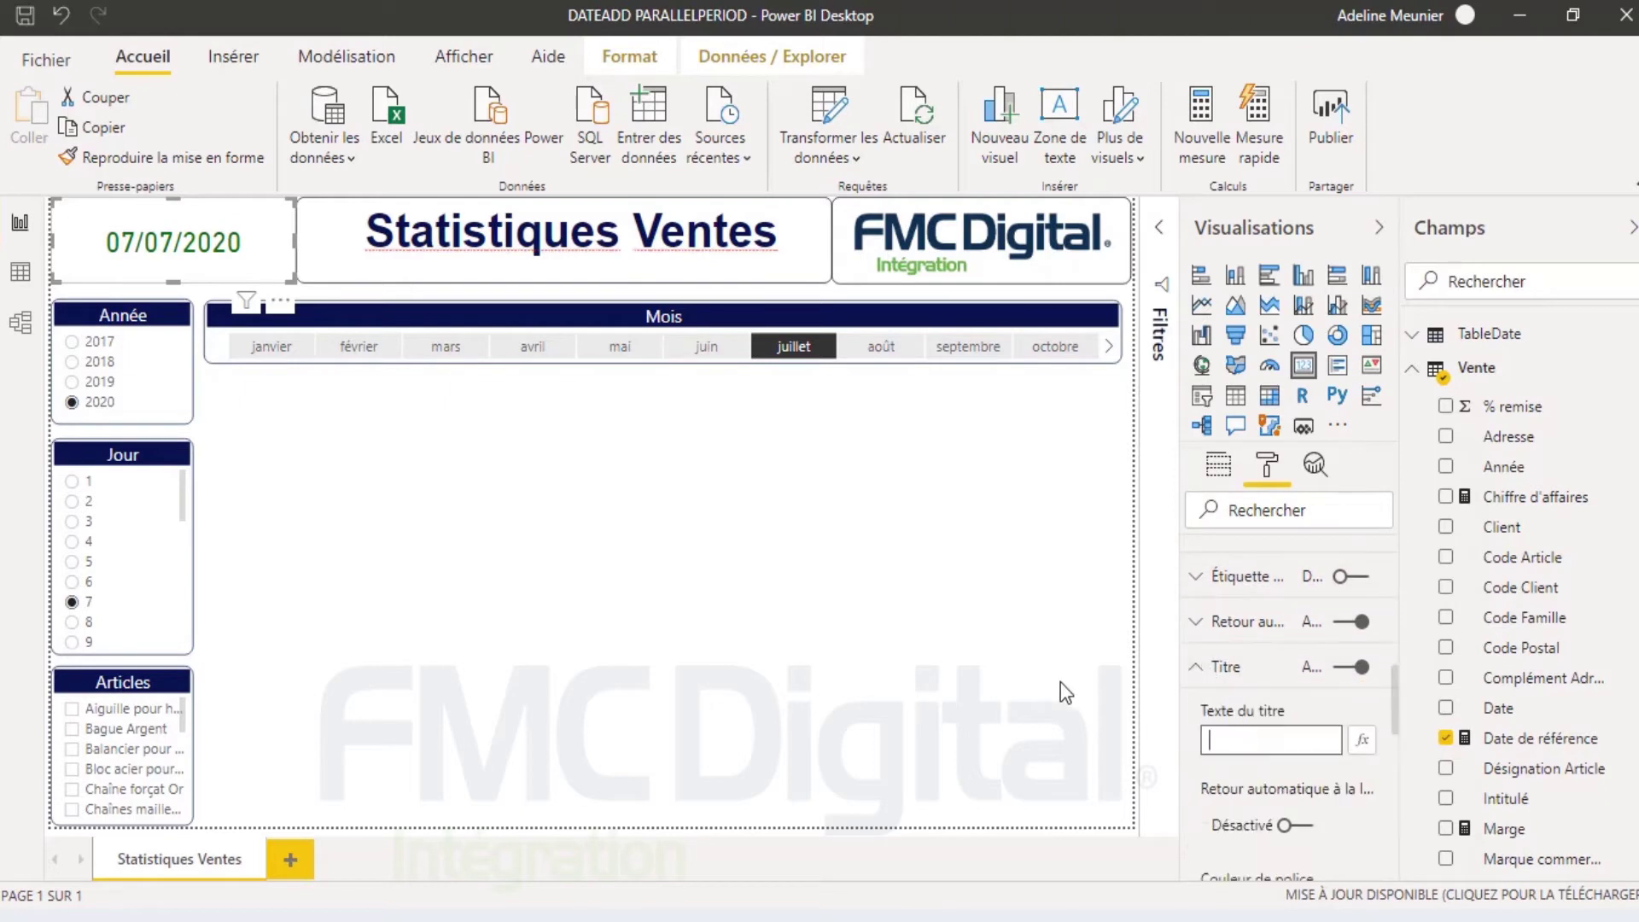
{"action": "type", "text": "Date de référence"}
Step: Format the card's title as dark blue, centered and bold, and turn on the card's border
{"action": "scroll", "coordinate": [1236, 683], "scroll_direction": "down", "scroll_amount": 3}
{"action": "left_click", "coordinate": [1237, 676]}
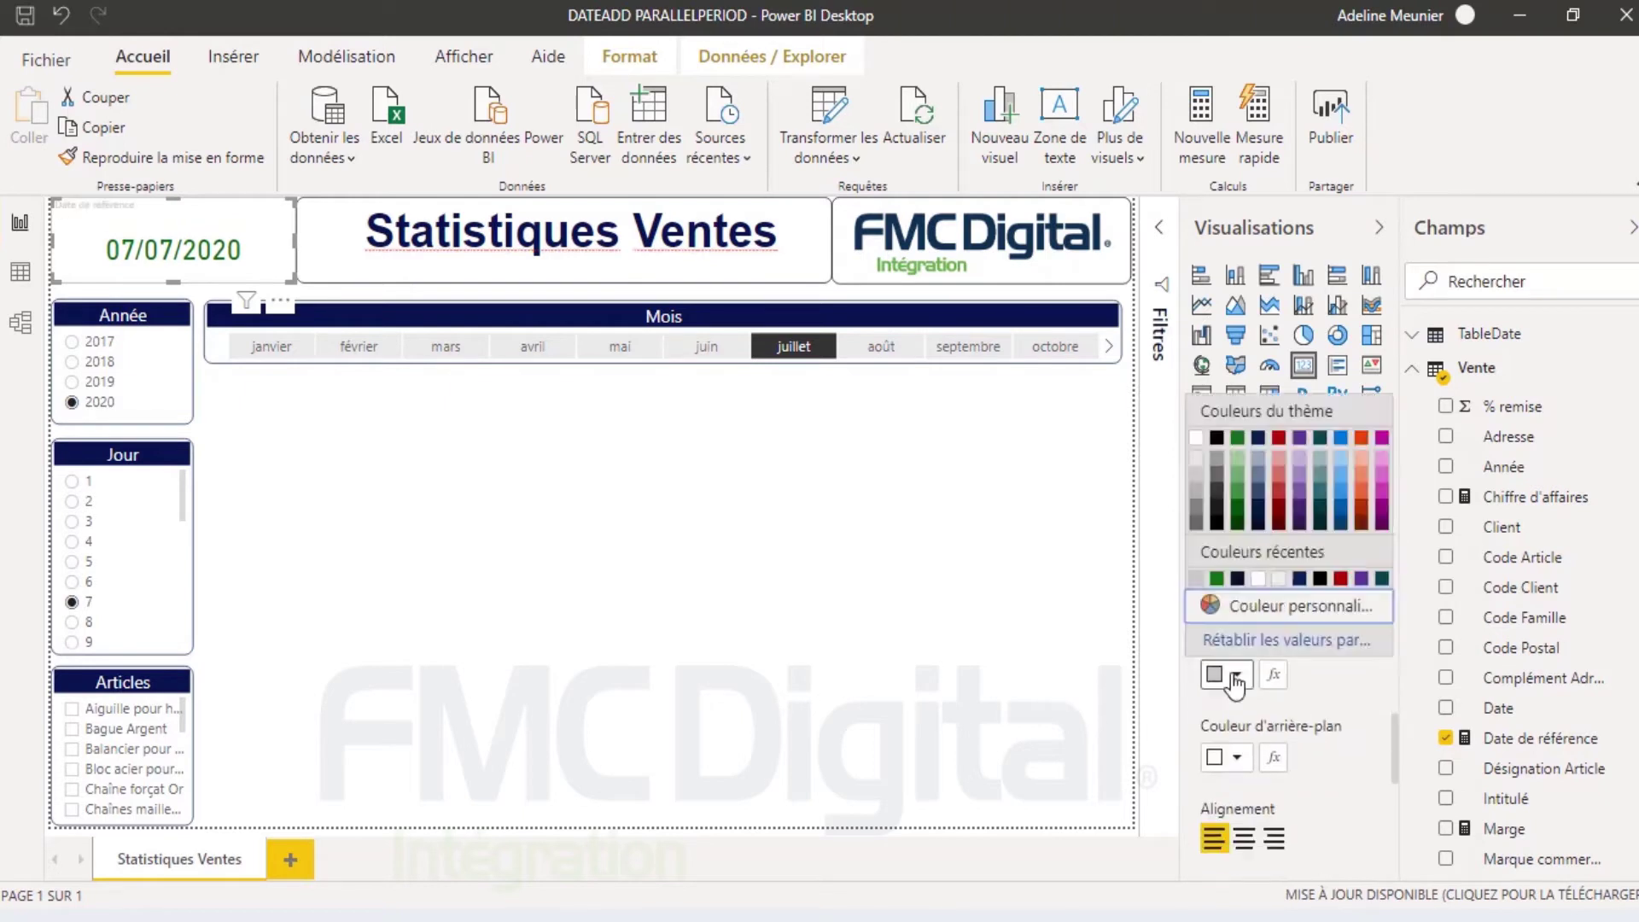
{"action": "left_click", "coordinate": [1258, 438]}
{"action": "left_click", "coordinate": [1244, 839]}
{"action": "scroll", "coordinate": [1244, 769], "scroll_direction": "down", "scroll_amount": 3}
{"action": "left_click", "coordinate": [1269, 663]}
{"action": "left_click", "coordinate": [1287, 746]}
{"action": "scroll", "coordinate": [1287, 742], "scroll_direction": "down", "scroll_amount": 3}
{"action": "left_click", "coordinate": [1358, 745]}
{"action": "left_click", "coordinate": [1096, 680]}
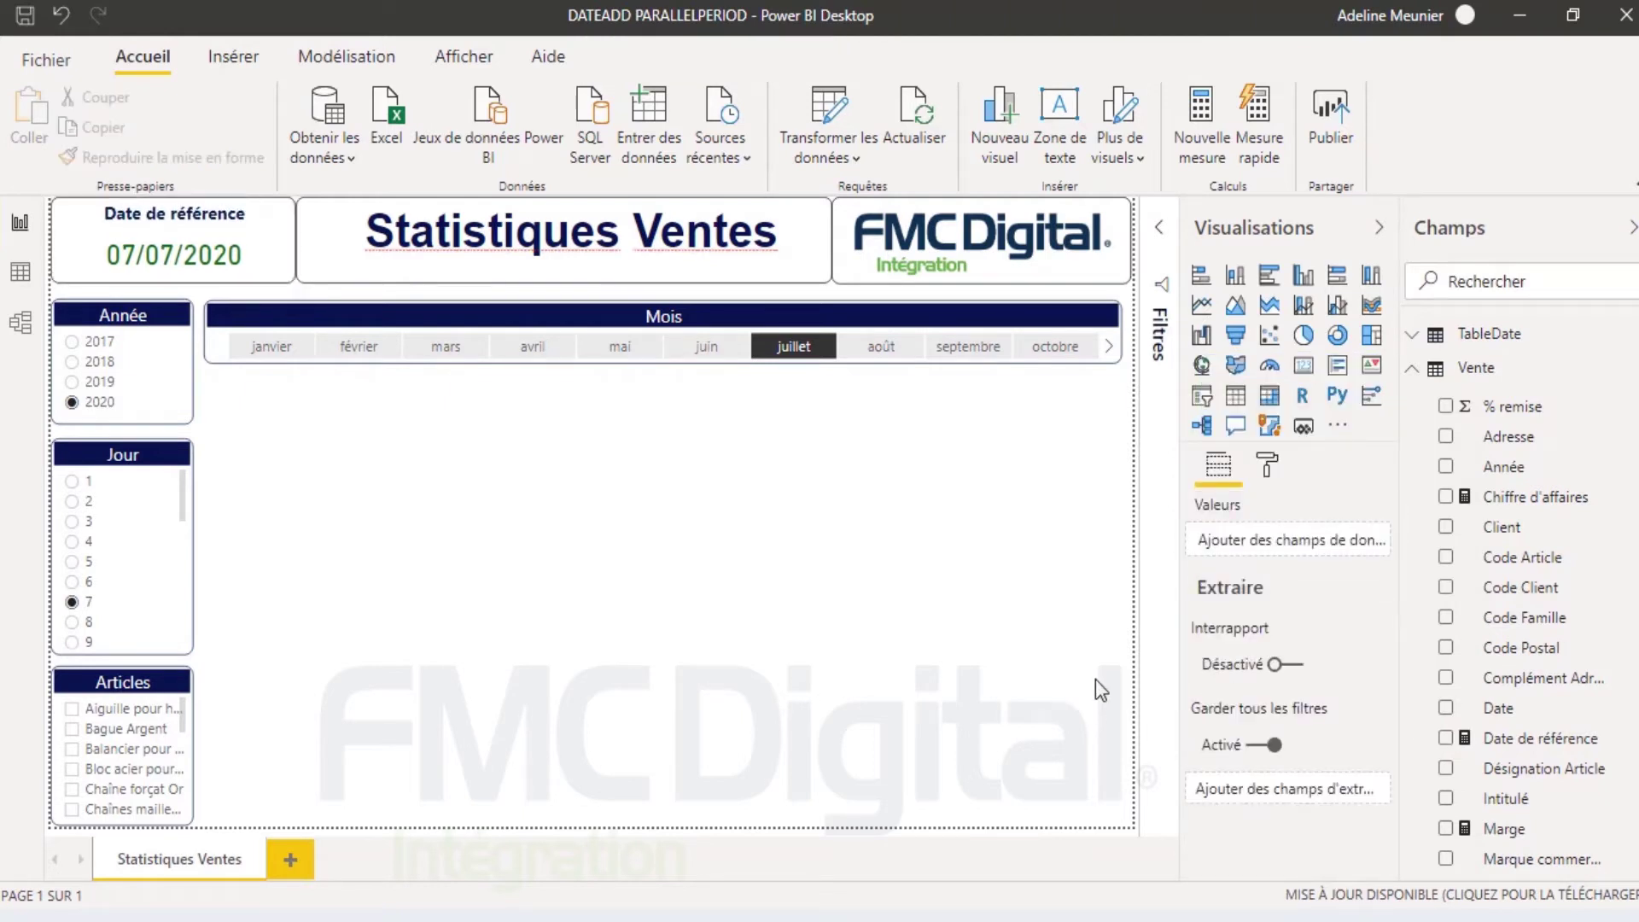
Step: Create a measure named Chiffre d'affaires Période in the Vente table, starting a CALCULATE formula on [Chiffre d'affaires]
{"action": "right_click", "coordinate": [1443, 371]}
{"action": "left_click", "coordinate": [1443, 399]}
{"action": "type", "text": "Chiffre d'affaires Période="}
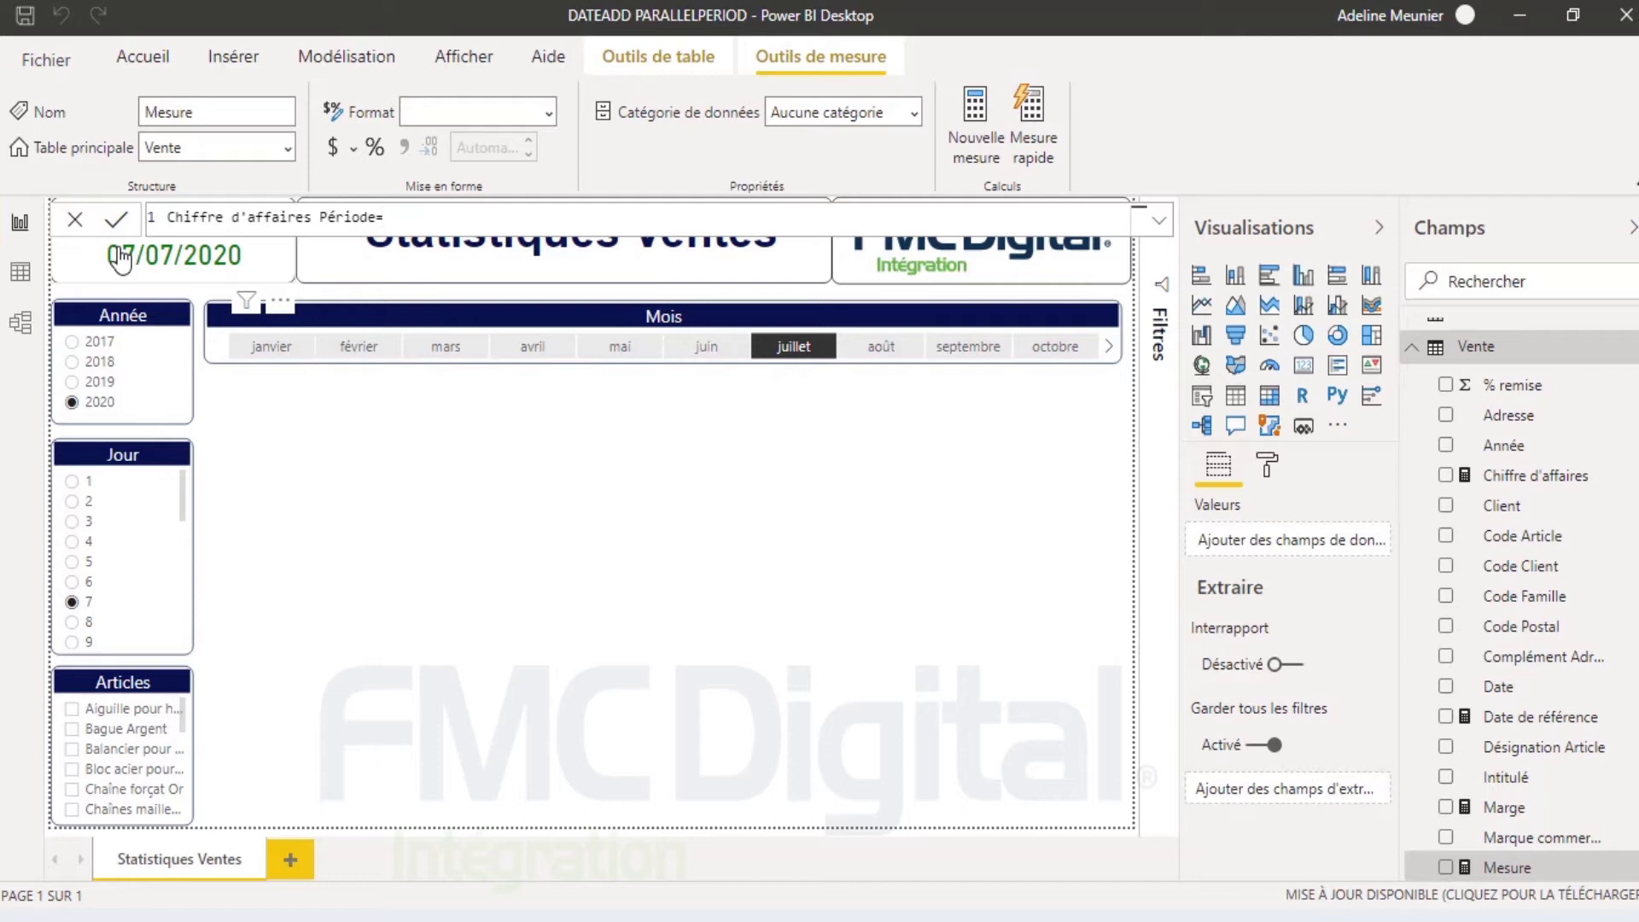
{"action": "type", "text": "calc"}
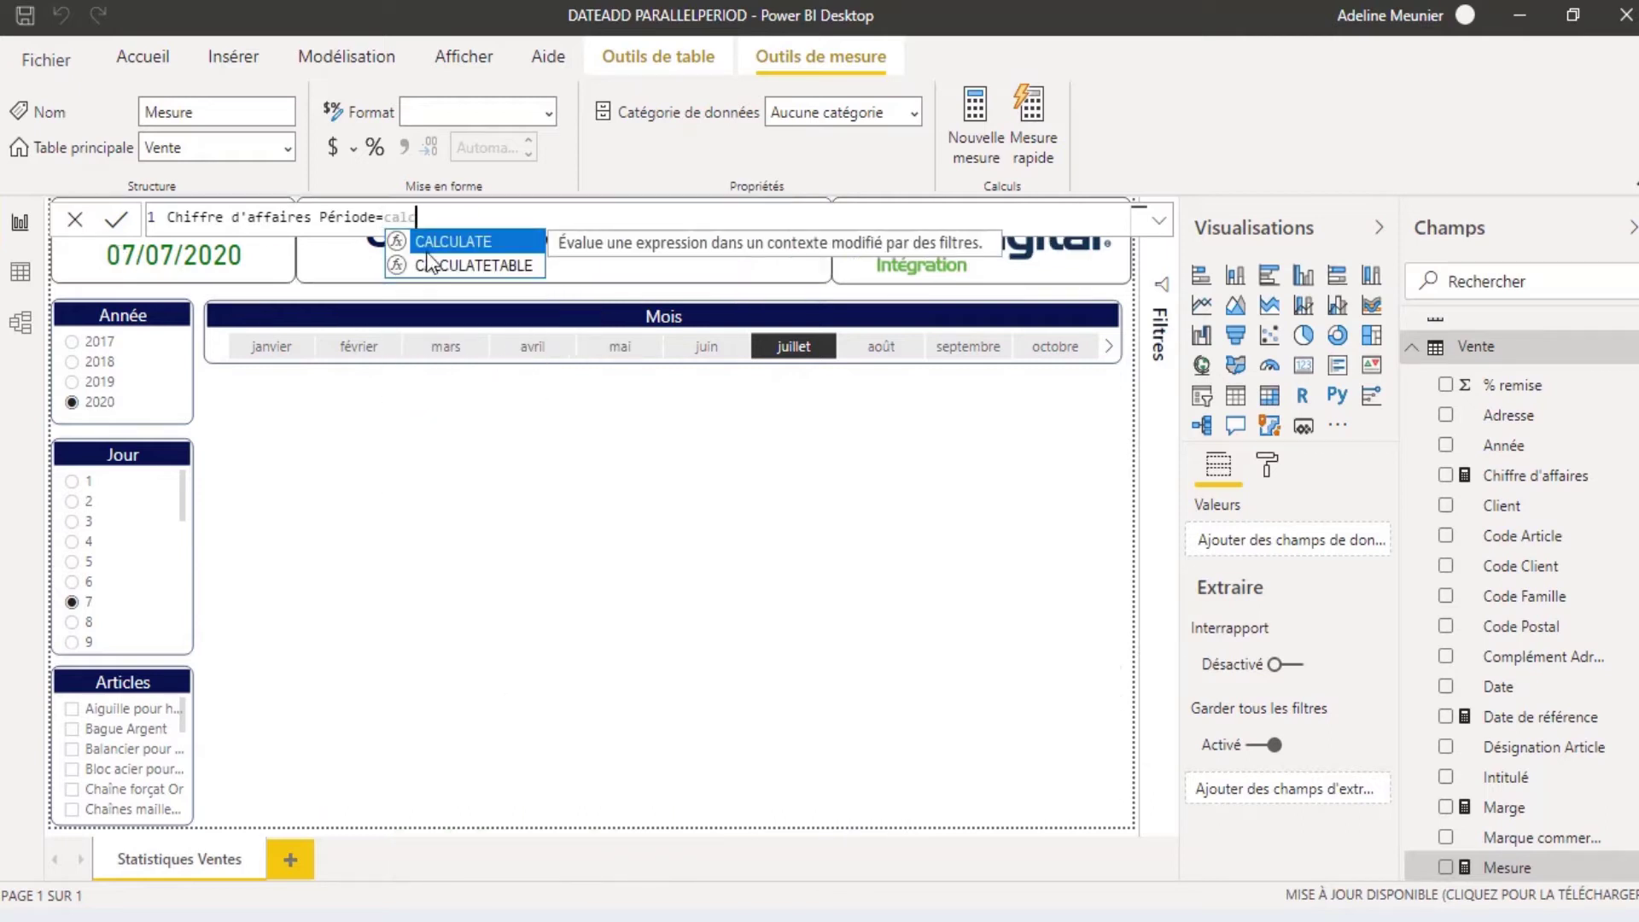
{"action": "left_click", "coordinate": [459, 241]}
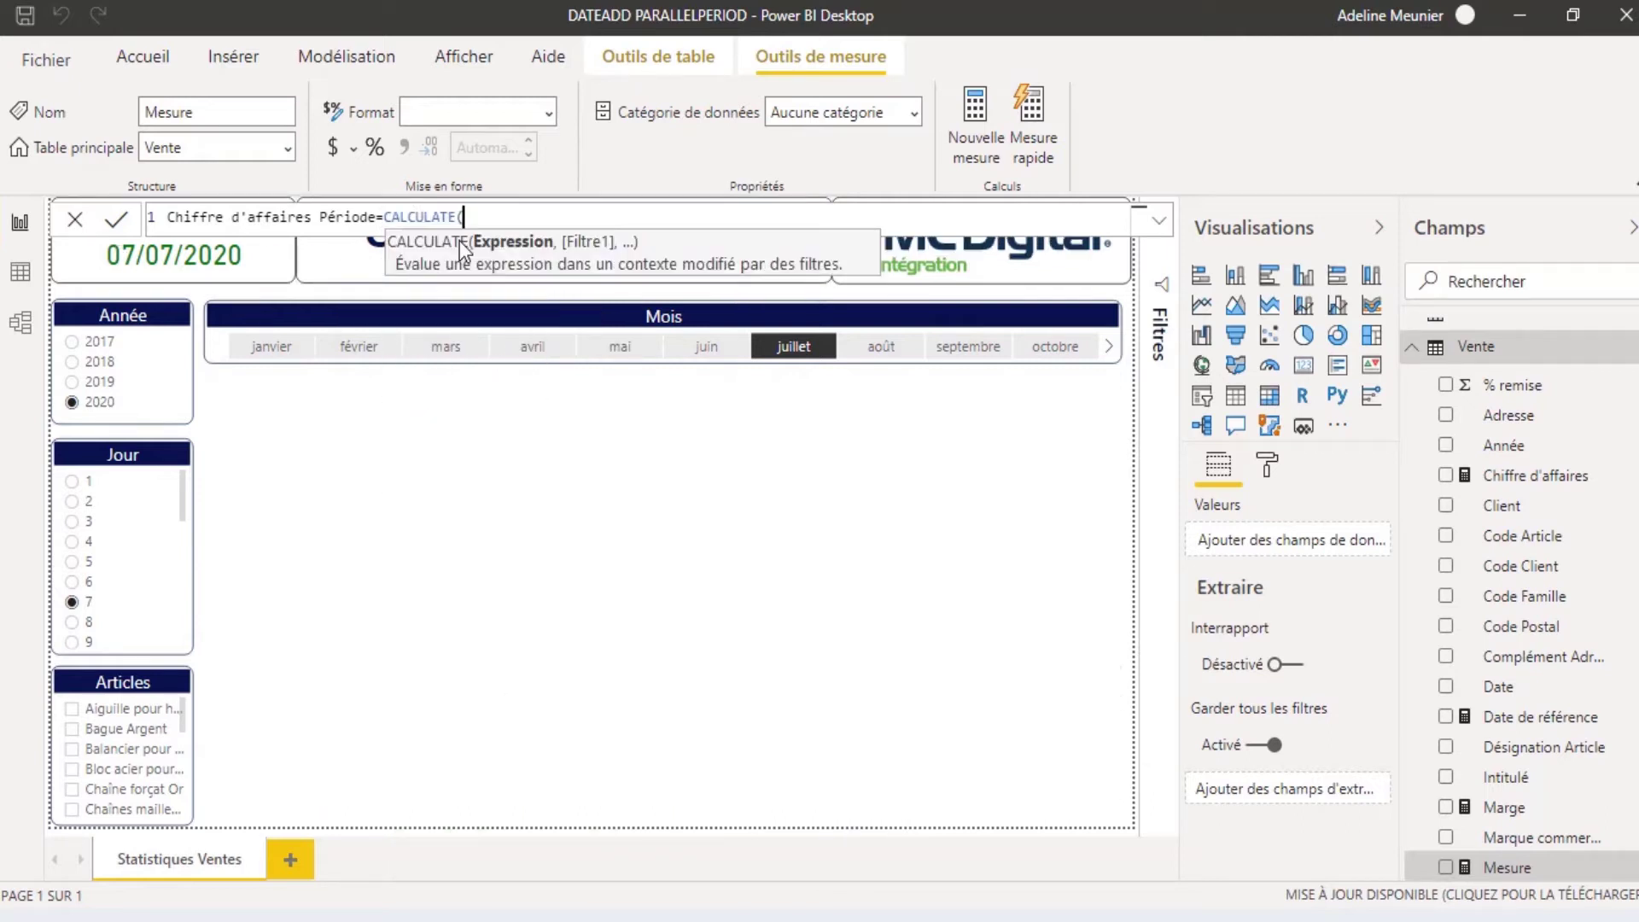
{"action": "type", "text": "chi"}
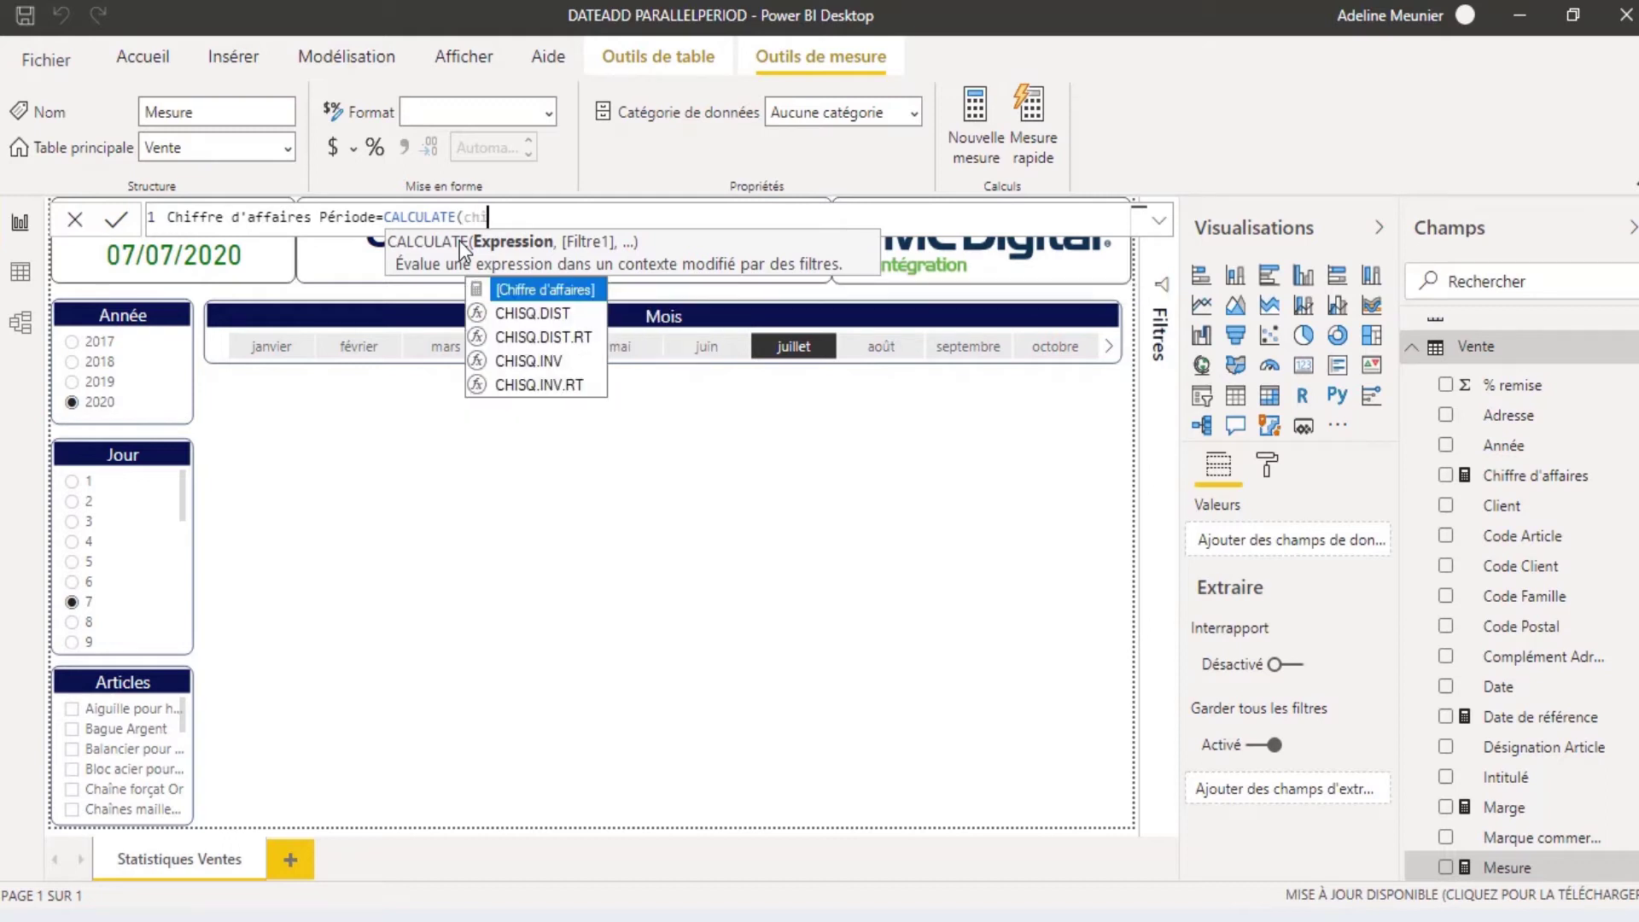
{"action": "left_click", "coordinate": [535, 289]}
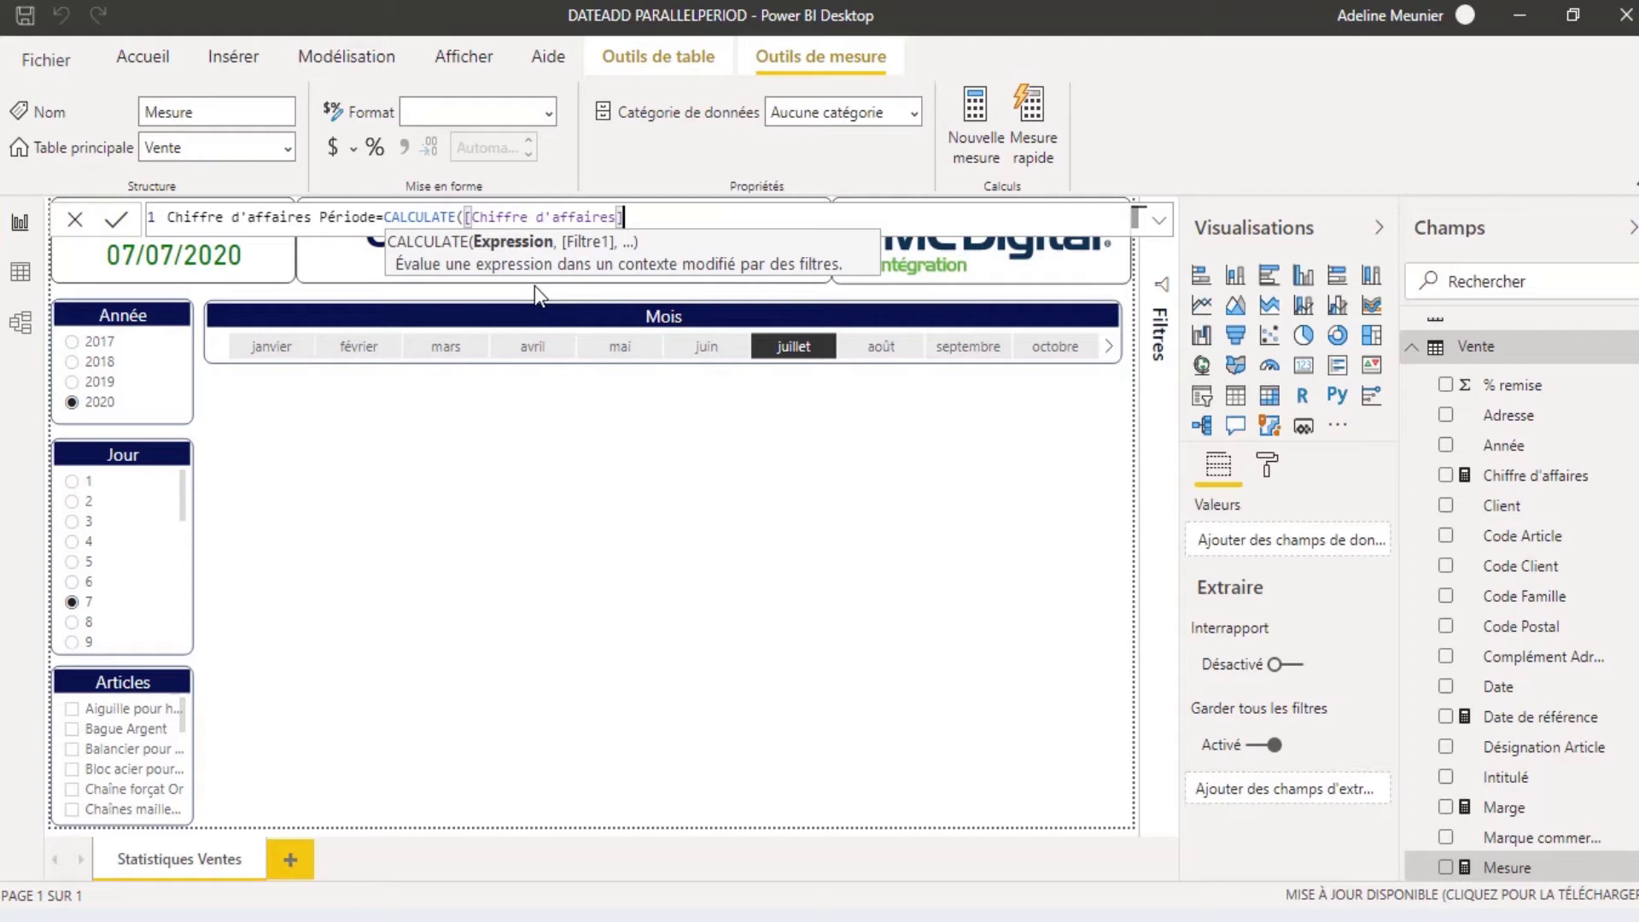
Step: Complete the formula with the filter DATESYTD(TableDate[Date]) and format the measure as Nombre décimal
{"action": "type", "text": ",dates"}
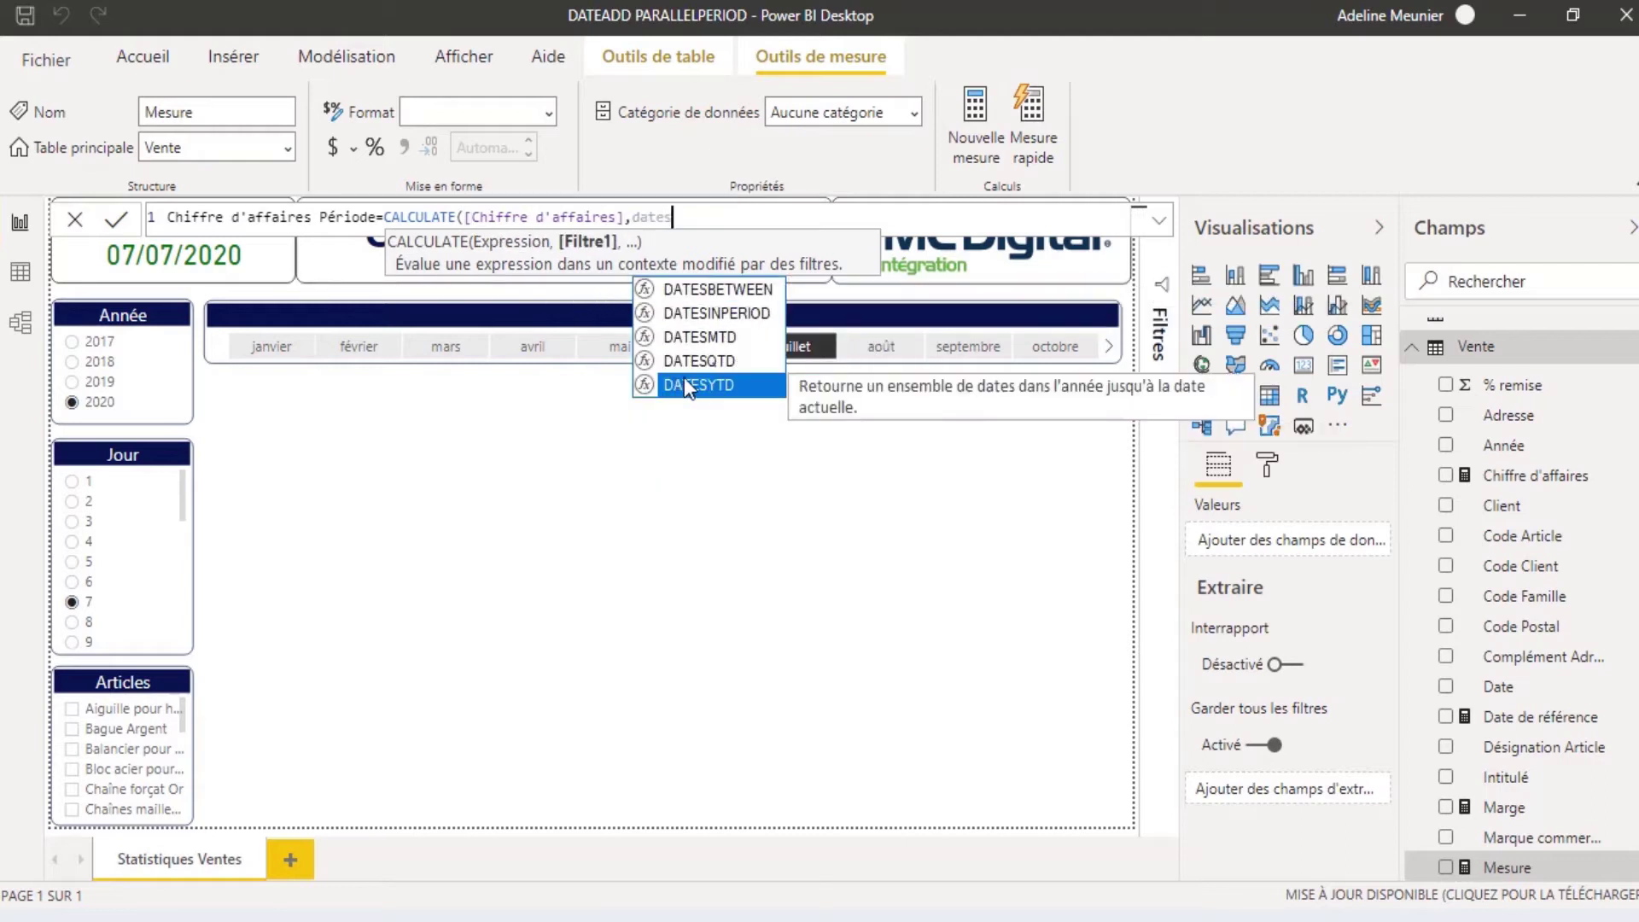
{"action": "left_click", "coordinate": [684, 377]}
{"action": "type", "text": "table"}
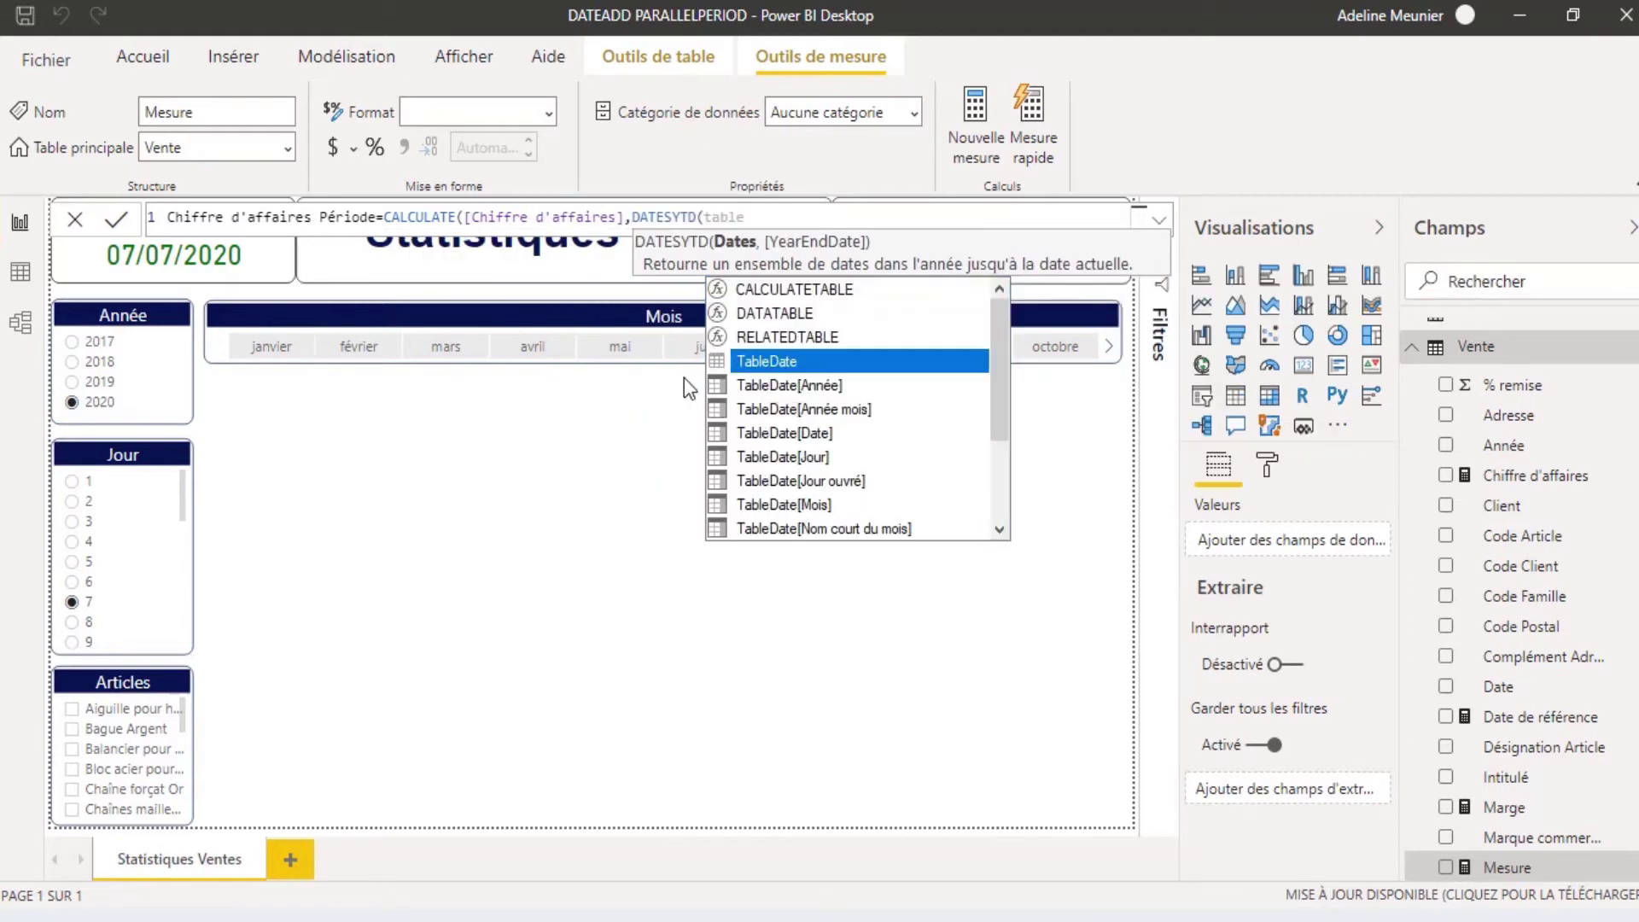
{"action": "left_click", "coordinate": [760, 433]}
{"action": "type", "text": "))"}
{"action": "left_click", "coordinate": [117, 221]}
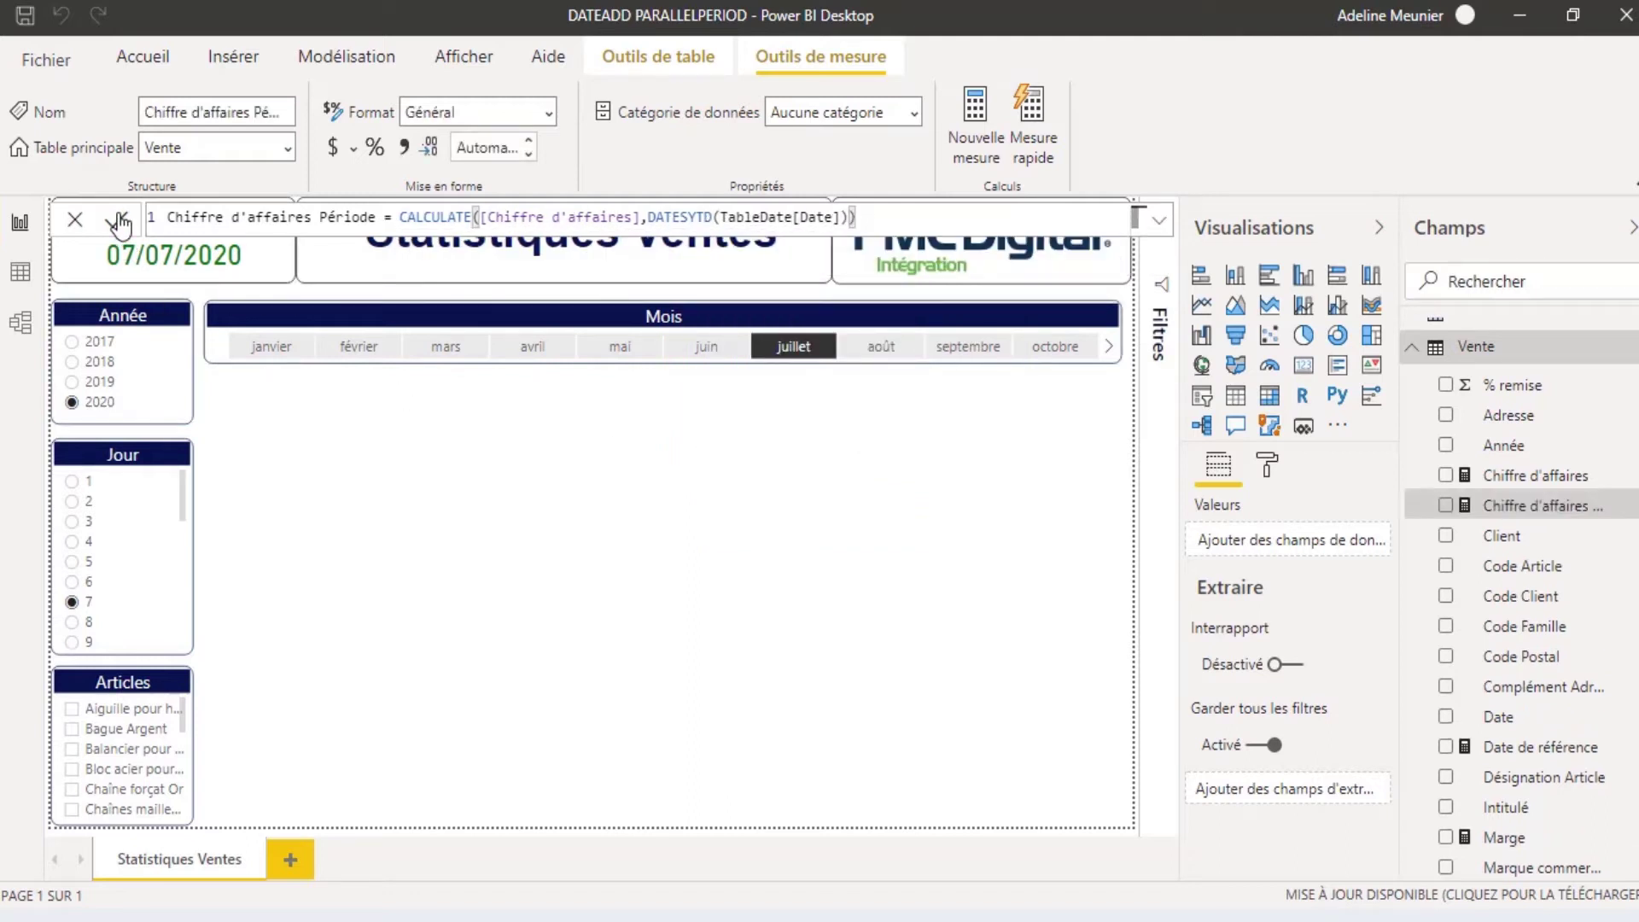
{"action": "left_click", "coordinate": [548, 113]}
{"action": "left_click", "coordinate": [512, 219]}
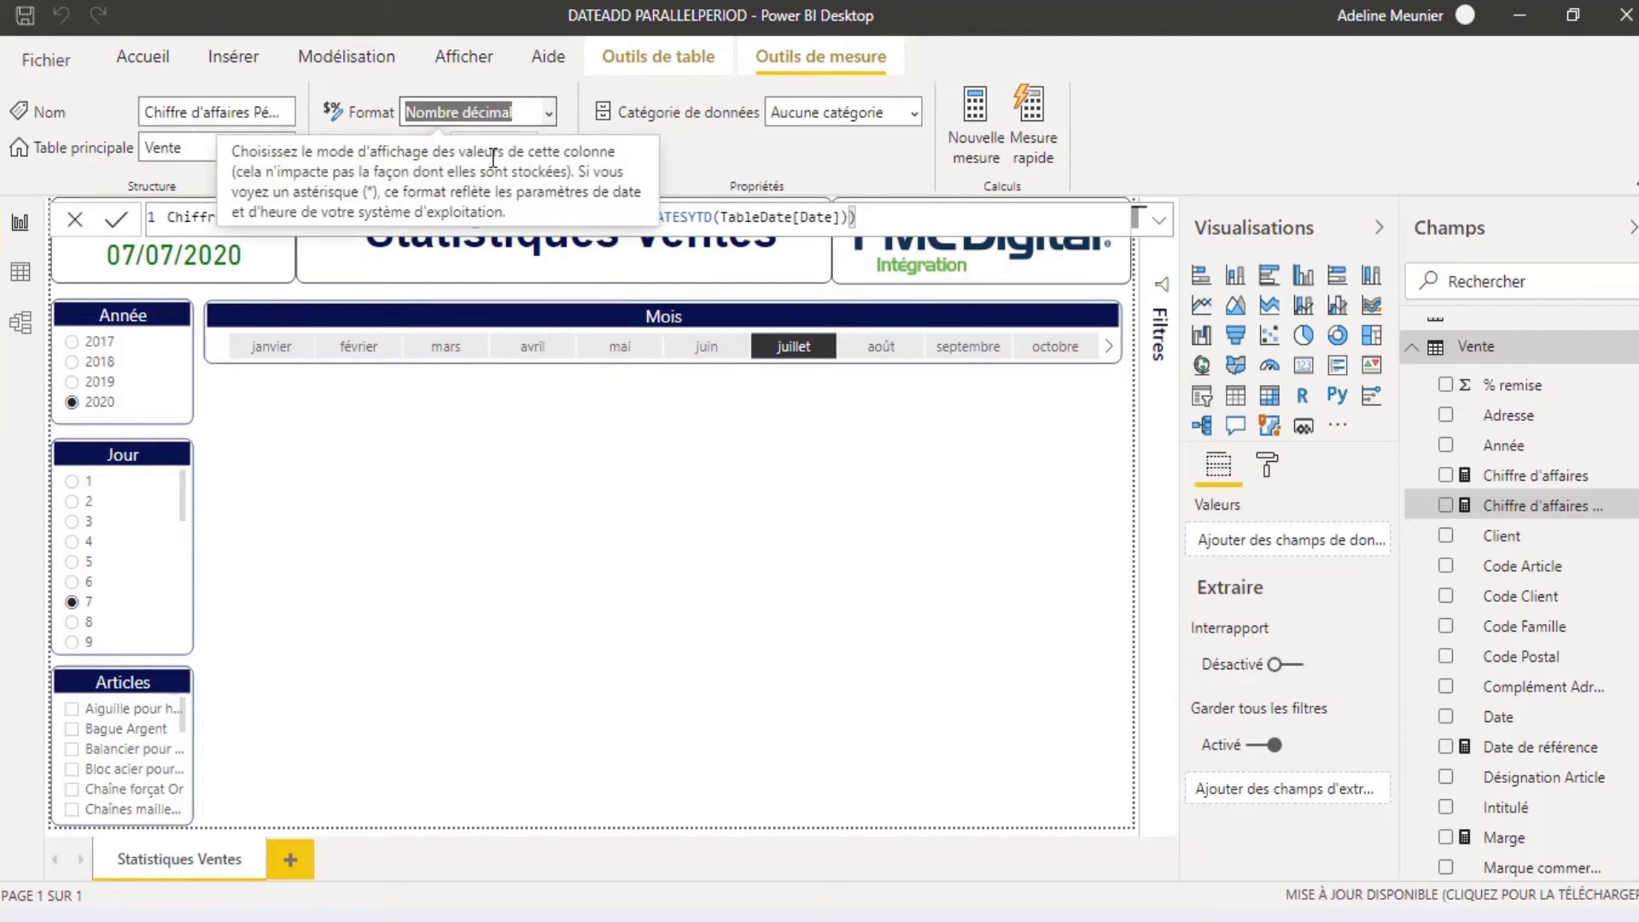
Step: Insert a table visual filling the area below the Mois slicer, with the Client and Chiffre d'affaires Période fields
{"action": "left_click", "coordinate": [1236, 395]}
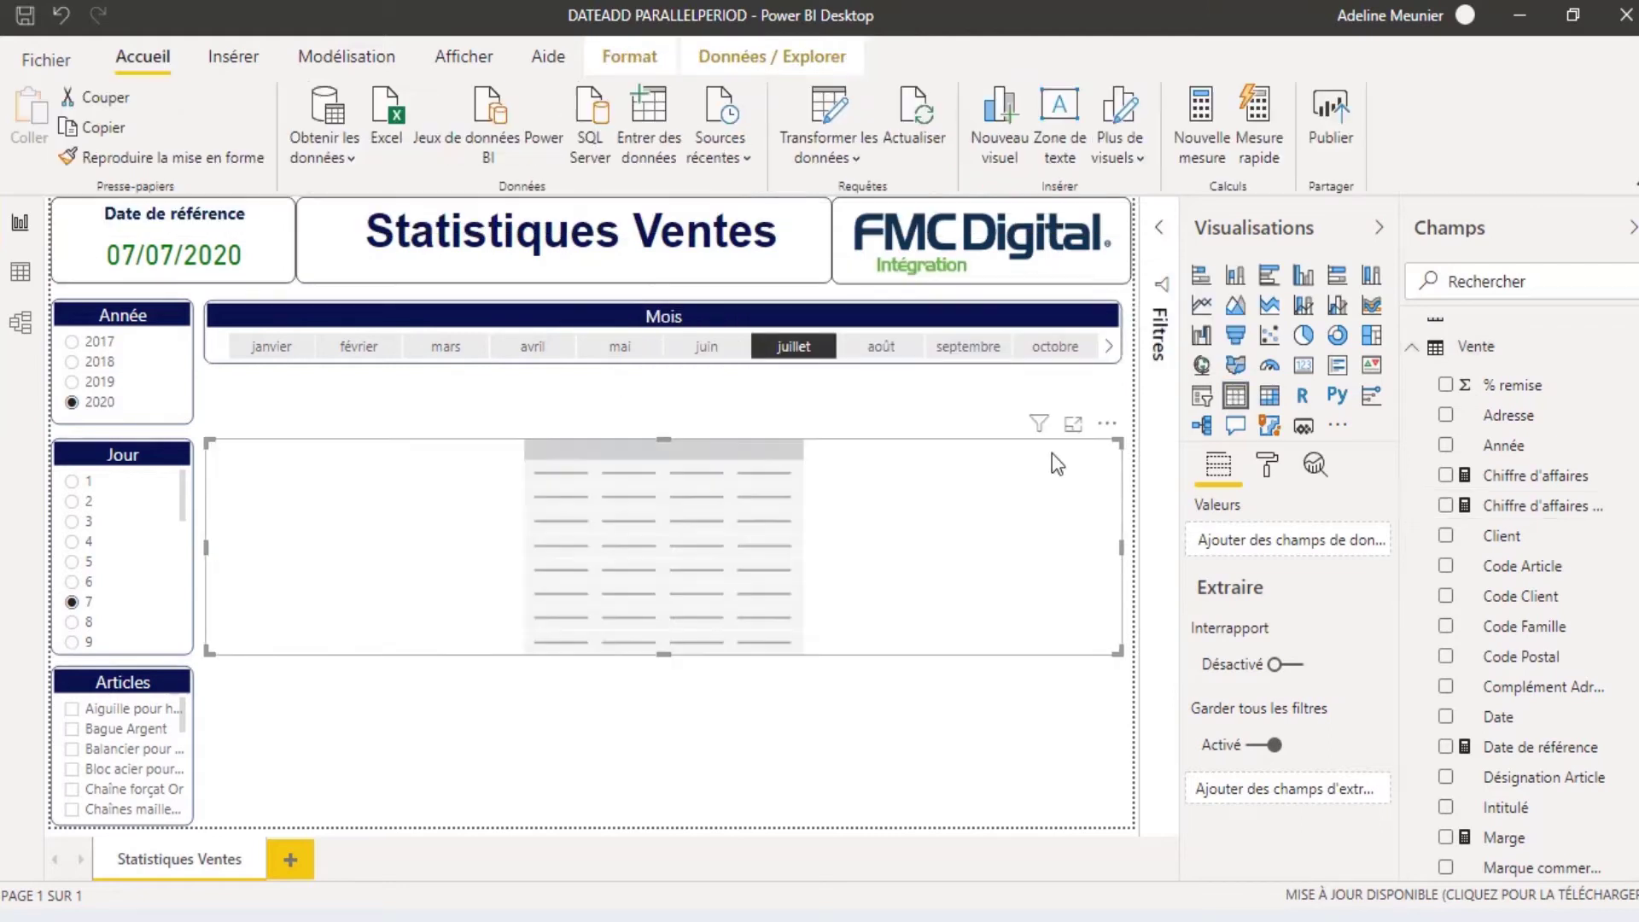
{"action": "left_click_drag", "start_coordinate": [664, 440], "coordinate": [664, 379]}
{"action": "left_click_drag", "start_coordinate": [663, 654], "coordinate": [665, 826]}
{"action": "left_click_drag", "start_coordinate": [1501, 536], "coordinate": [775, 618]}
{"action": "left_click_drag", "start_coordinate": [1528, 506], "coordinate": [780, 556]}
Step: Format the table's column headers with white text on a green background at text size 12
{"action": "left_click", "coordinate": [1267, 465]}
{"action": "left_click", "coordinate": [1200, 690]}
{"action": "left_click_drag", "start_coordinate": [1395, 565], "coordinate": [1395, 683]}
{"action": "left_click", "coordinate": [1240, 564]}
{"action": "left_click", "coordinate": [1278, 467]}
{"action": "left_click", "coordinate": [1240, 644]}
{"action": "left_click", "coordinate": [1277, 549]}
{"action": "left_click_drag", "start_coordinate": [1229, 666], "coordinate": [1118, 688]}
{"action": "type", "text": "12"}
Step: Format the table's values at text size 11, alternating white text on dark blue rows with dark text on white rows
{"action": "left_click", "coordinate": [1198, 674]}
{"action": "left_click_drag", "start_coordinate": [1395, 673], "coordinate": [1395, 777]}
{"action": "left_click", "coordinate": [1237, 577]}
{"action": "left_click", "coordinate": [1237, 480]}
{"action": "left_click", "coordinate": [1237, 660]}
{"action": "left_click", "coordinate": [1258, 563]}
{"action": "left_click", "coordinate": [1237, 743]}
{"action": "left_click", "coordinate": [1217, 646]}
{"action": "left_click", "coordinate": [1237, 826]}
{"action": "left_click", "coordinate": [1258, 730]}
{"action": "left_click_drag", "start_coordinate": [1229, 700], "coordinate": [1168, 715]}
{"action": "type", "text": "11"}
Step: Format the table's total row with white text on a green background
{"action": "left_click_drag", "start_coordinate": [1395, 789], "coordinate": [1395, 819]}
{"action": "left_click", "coordinate": [1198, 622]}
{"action": "left_click", "coordinate": [1237, 608]}
{"action": "left_click_drag", "start_coordinate": [1395, 752], "coordinate": [1396, 846]}
{"action": "left_click", "coordinate": [1237, 530]}
{"action": "left_click", "coordinate": [1237, 691]}
{"action": "left_click", "coordinate": [1217, 585]}
Step: Turn on the table's border with a radius of 10 px
{"action": "left_click", "coordinate": [1359, 766]}
{"action": "left_click", "coordinate": [1198, 766]}
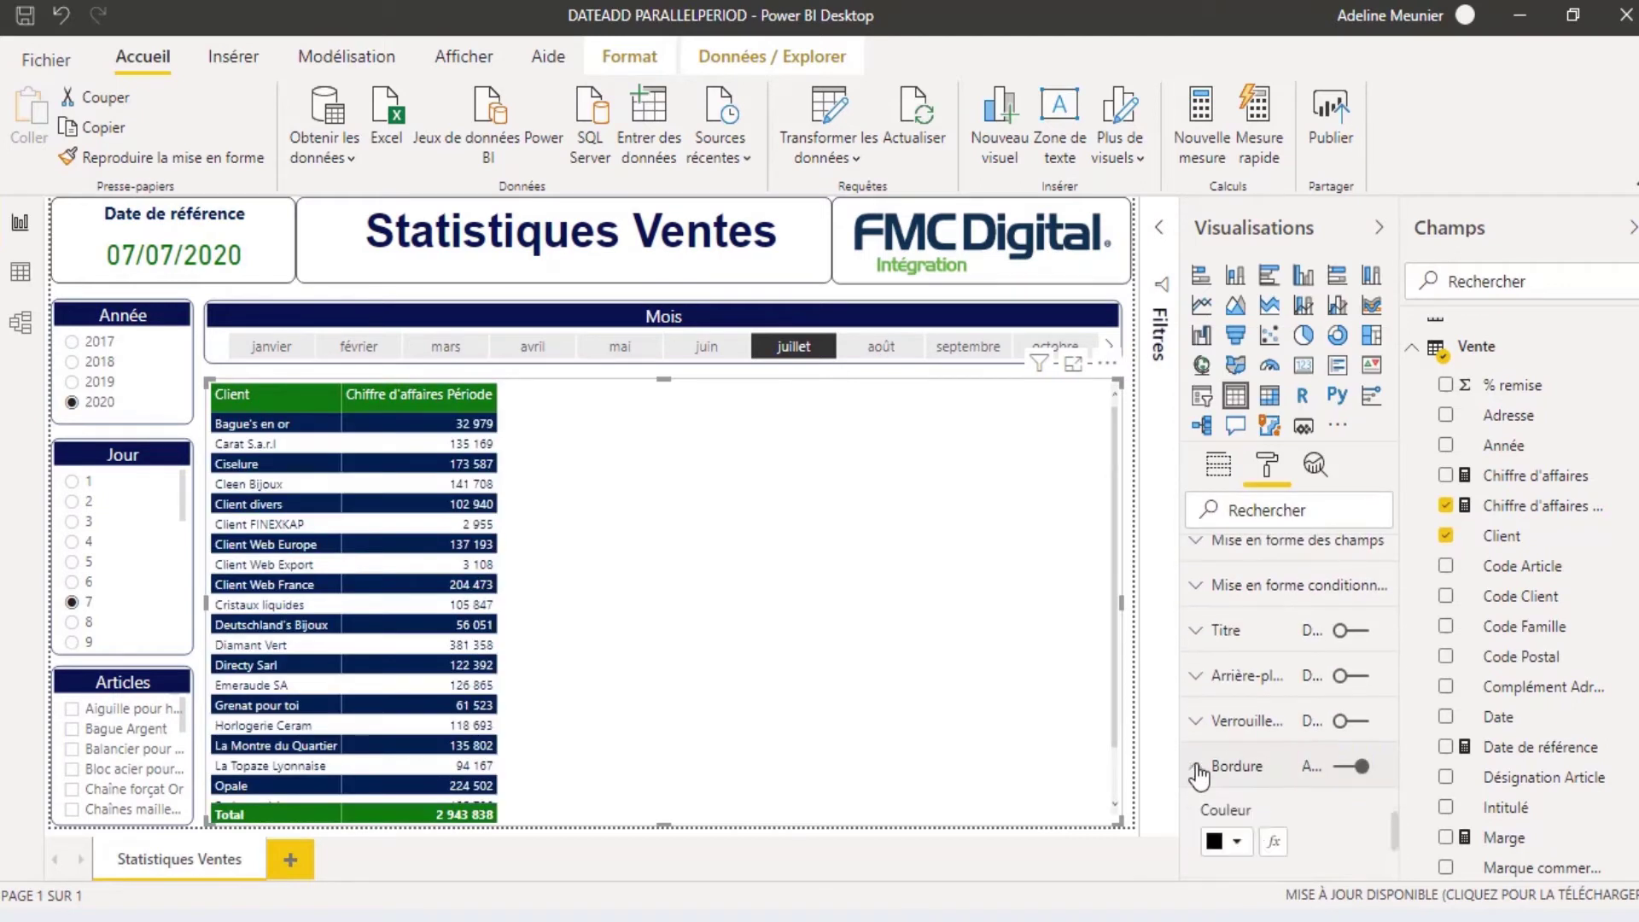
{"action": "scroll", "coordinate": [1255, 755], "scroll_direction": "down", "scroll_amount": 3}
{"action": "left_click_drag", "start_coordinate": [1225, 678], "coordinate": [1206, 678]}
{"action": "type", "text": "10"}
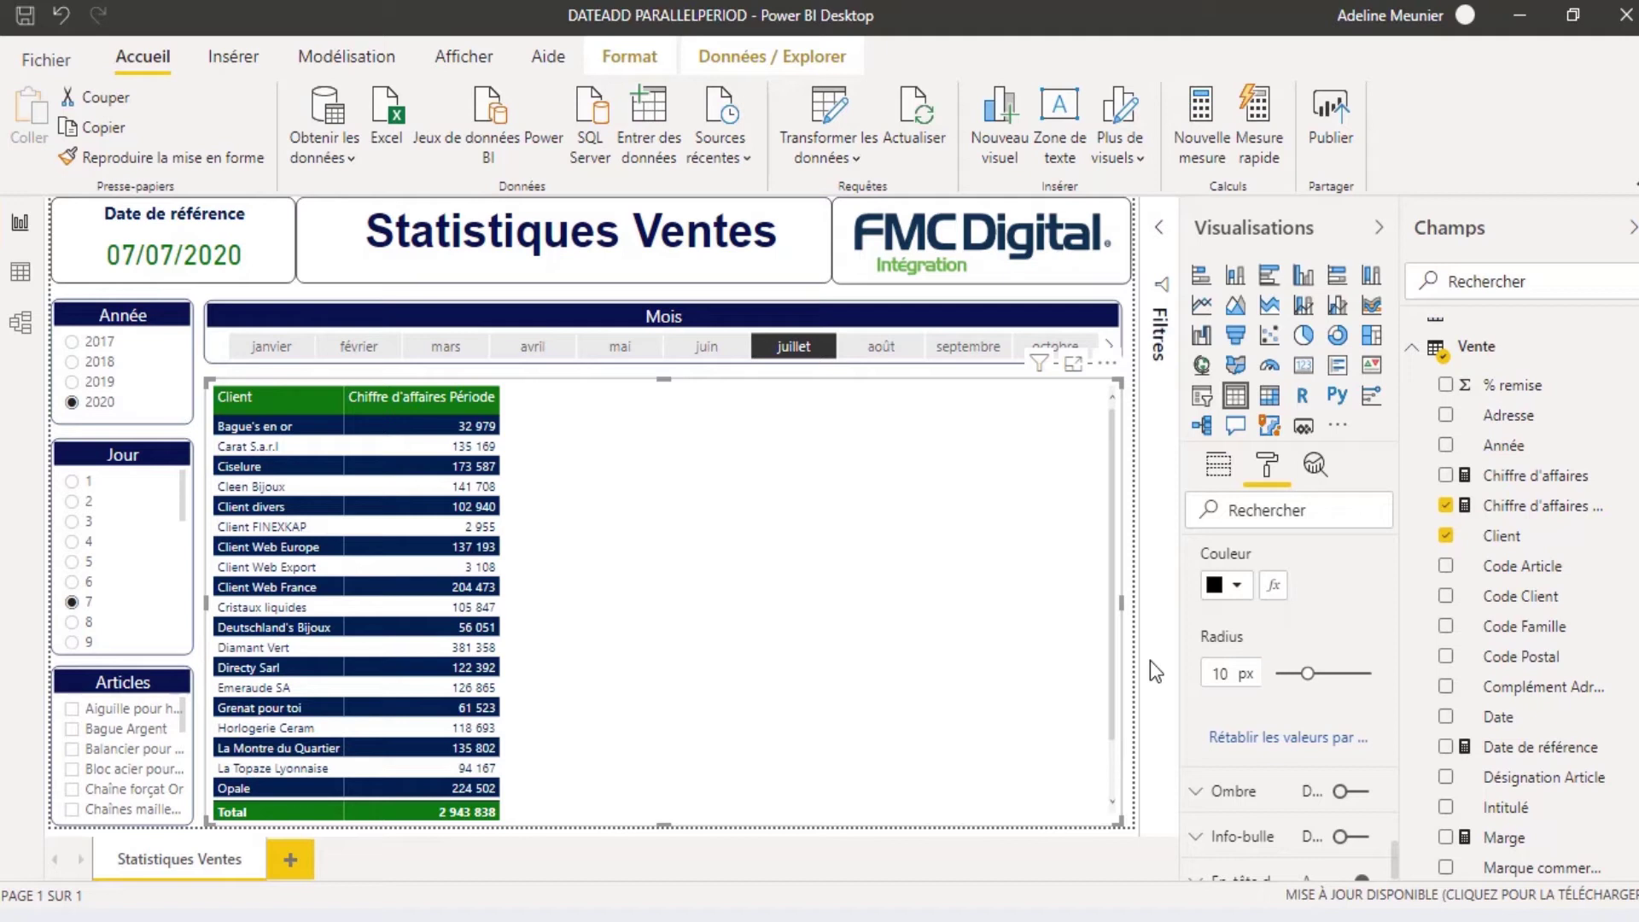
Step: Create a measure named Chiffre d'affaires Période N-1 in the Vente table, starting a CALCULATE formula on [Chiffre d'affaires]
{"action": "scroll", "coordinate": [1443, 367], "scroll_direction": "up", "scroll_amount": 1}
{"action": "right_click", "coordinate": [1452, 367]}
{"action": "left_click", "coordinate": [1409, 403]}
{"action": "type", "text": "C"}
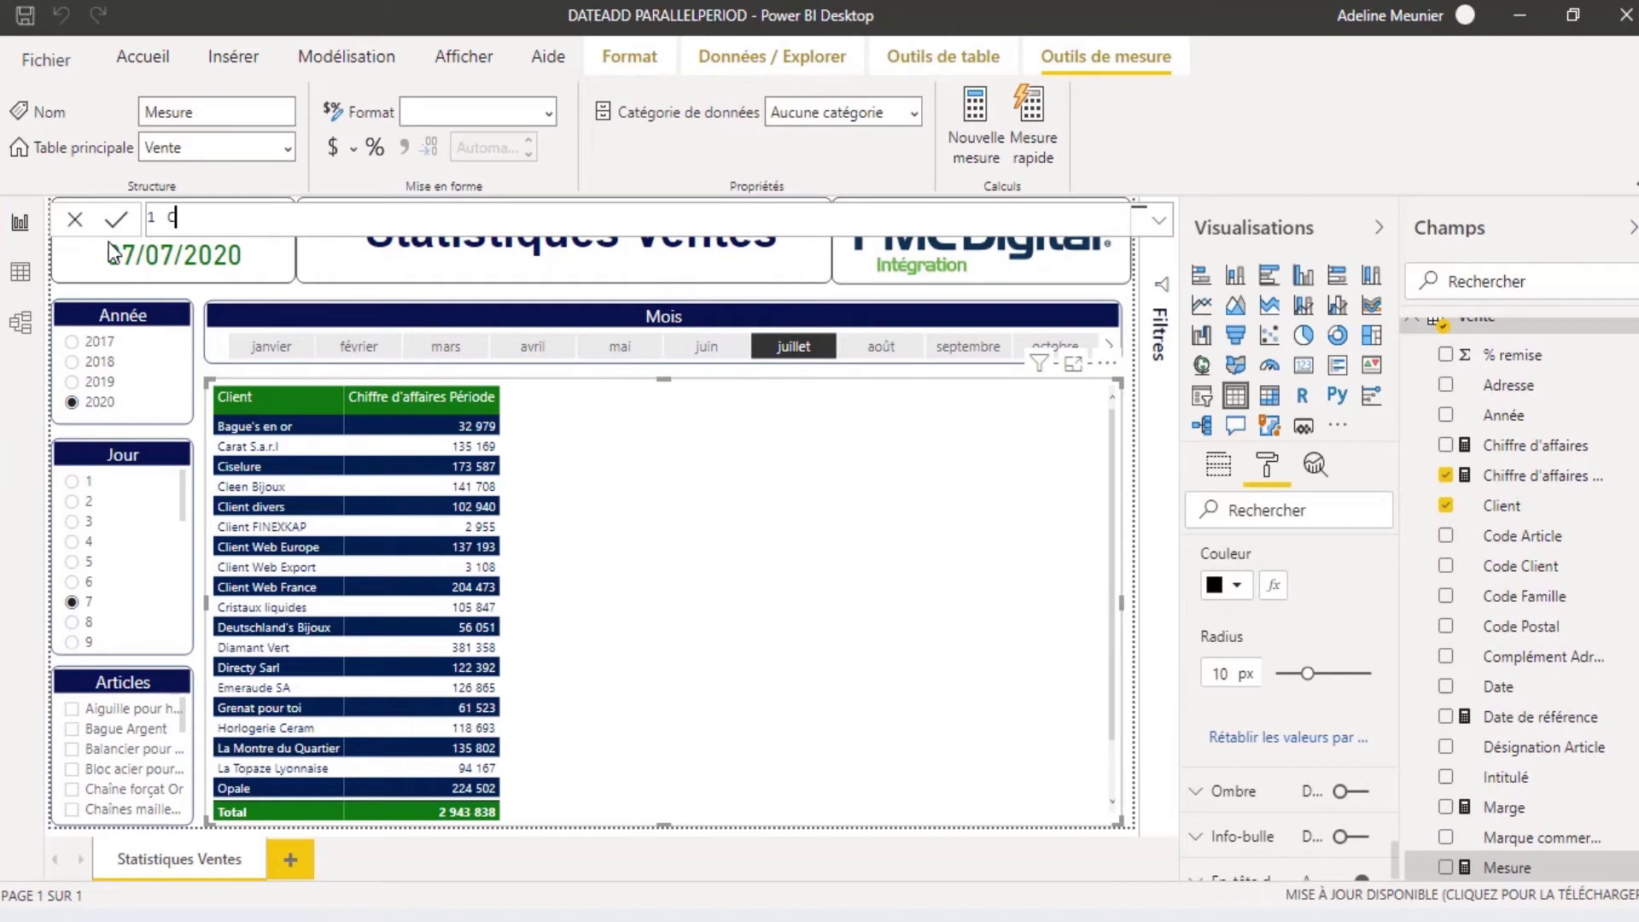
{"action": "type", "text": "hiffre d'affaires Période N-1="}
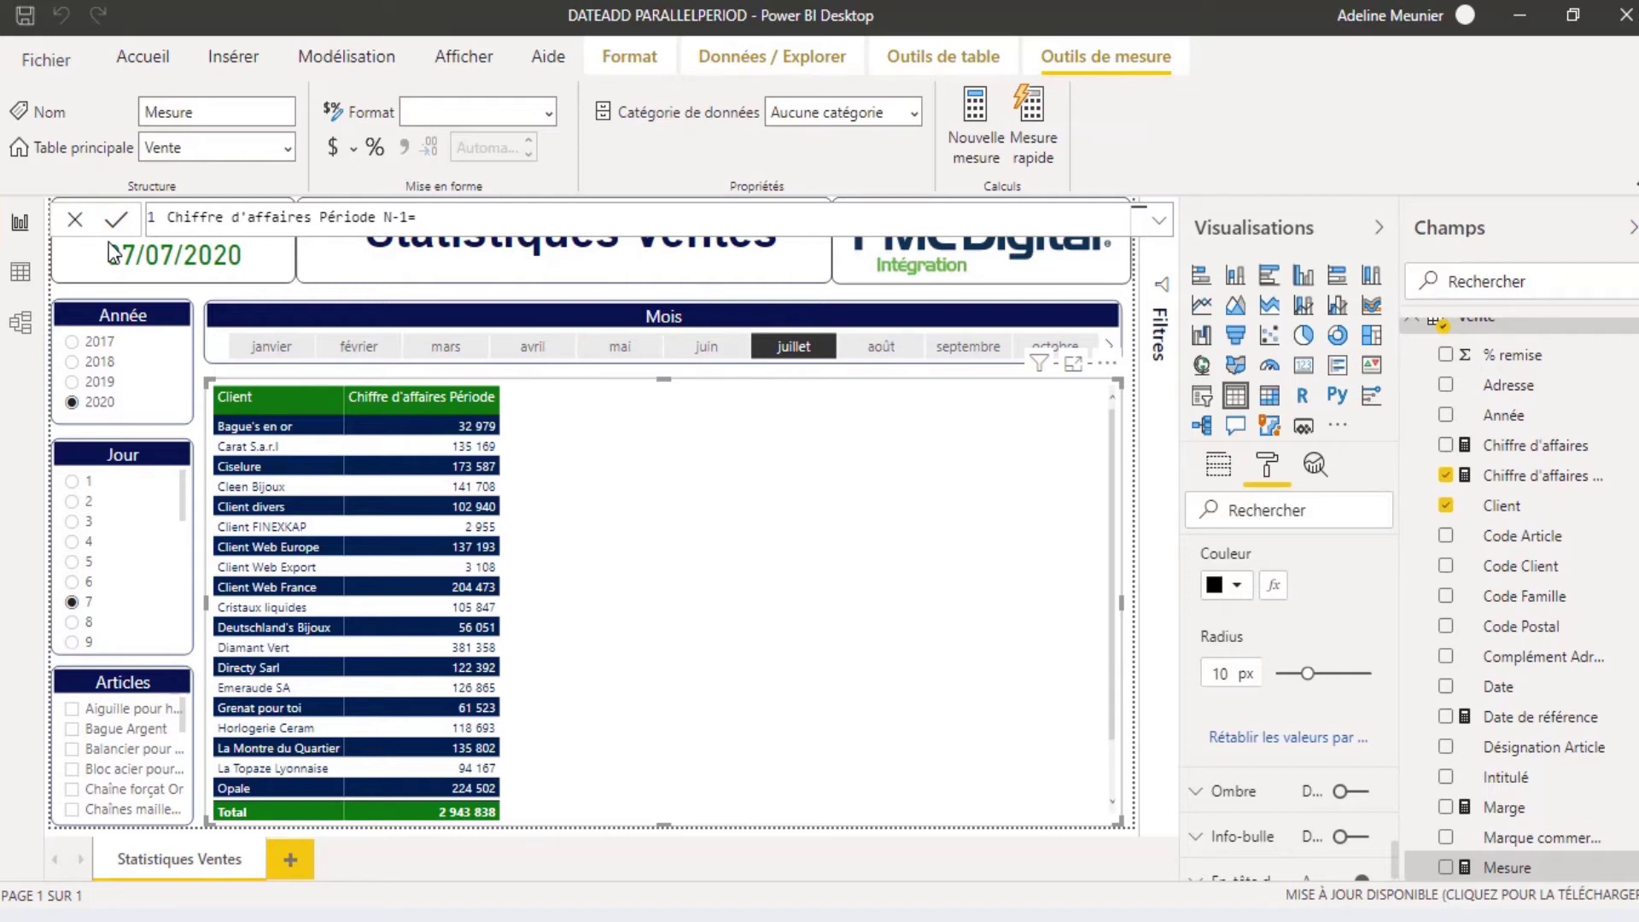
{"action": "type", "text": "calc"}
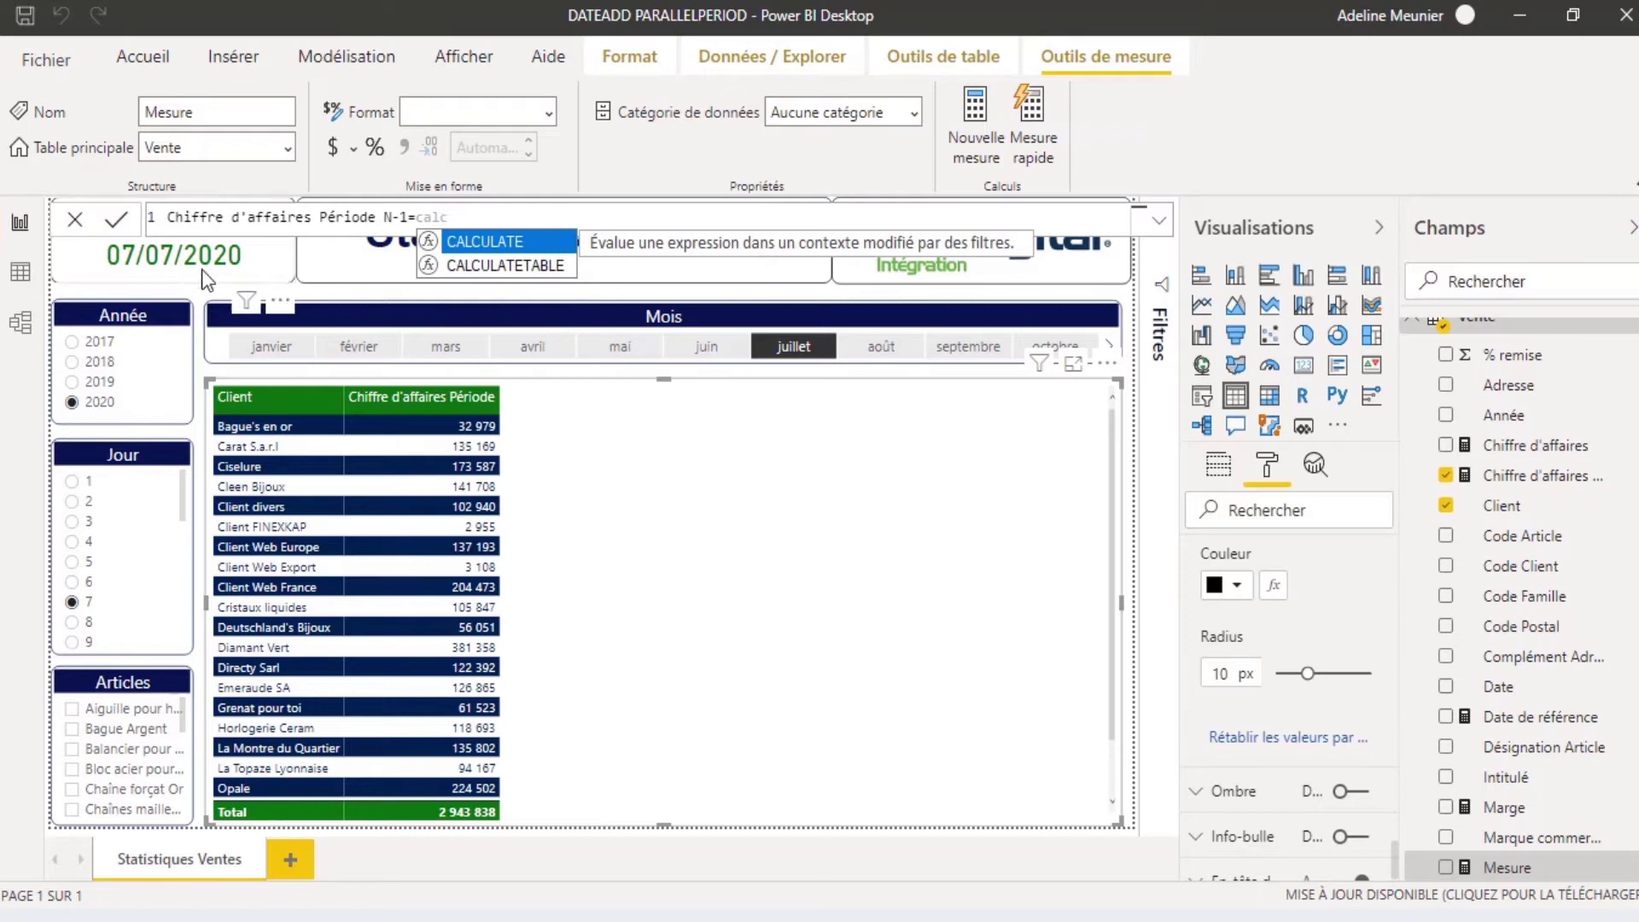
{"action": "left_click", "coordinate": [478, 243]}
{"action": "type", "text": "chif"}
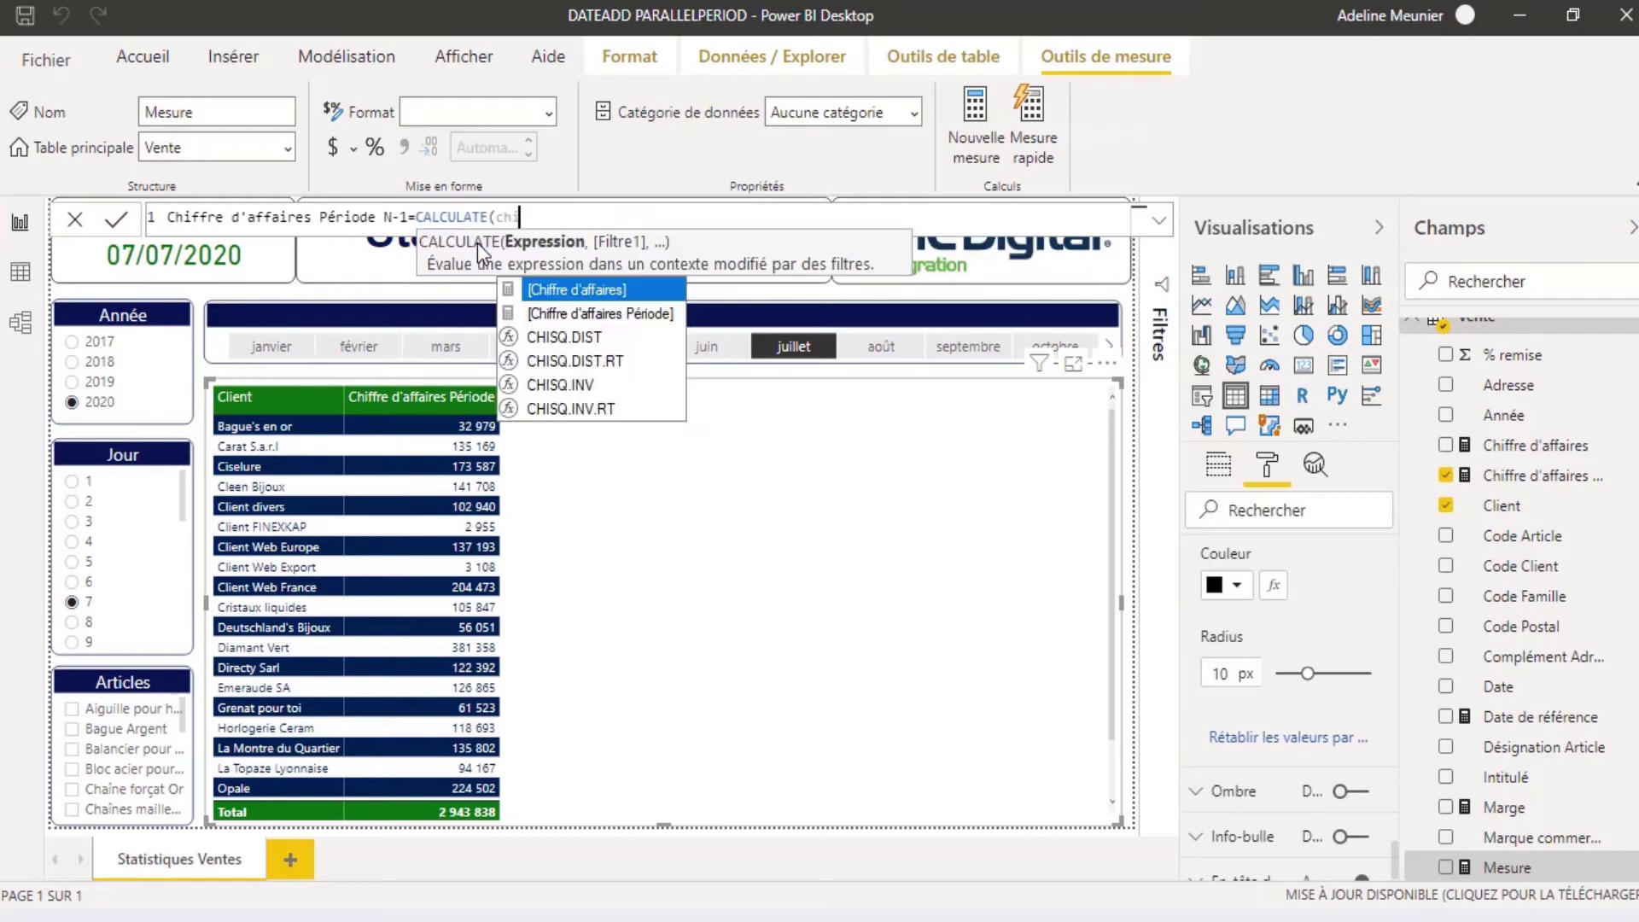
{"action": "left_click", "coordinate": [550, 284]}
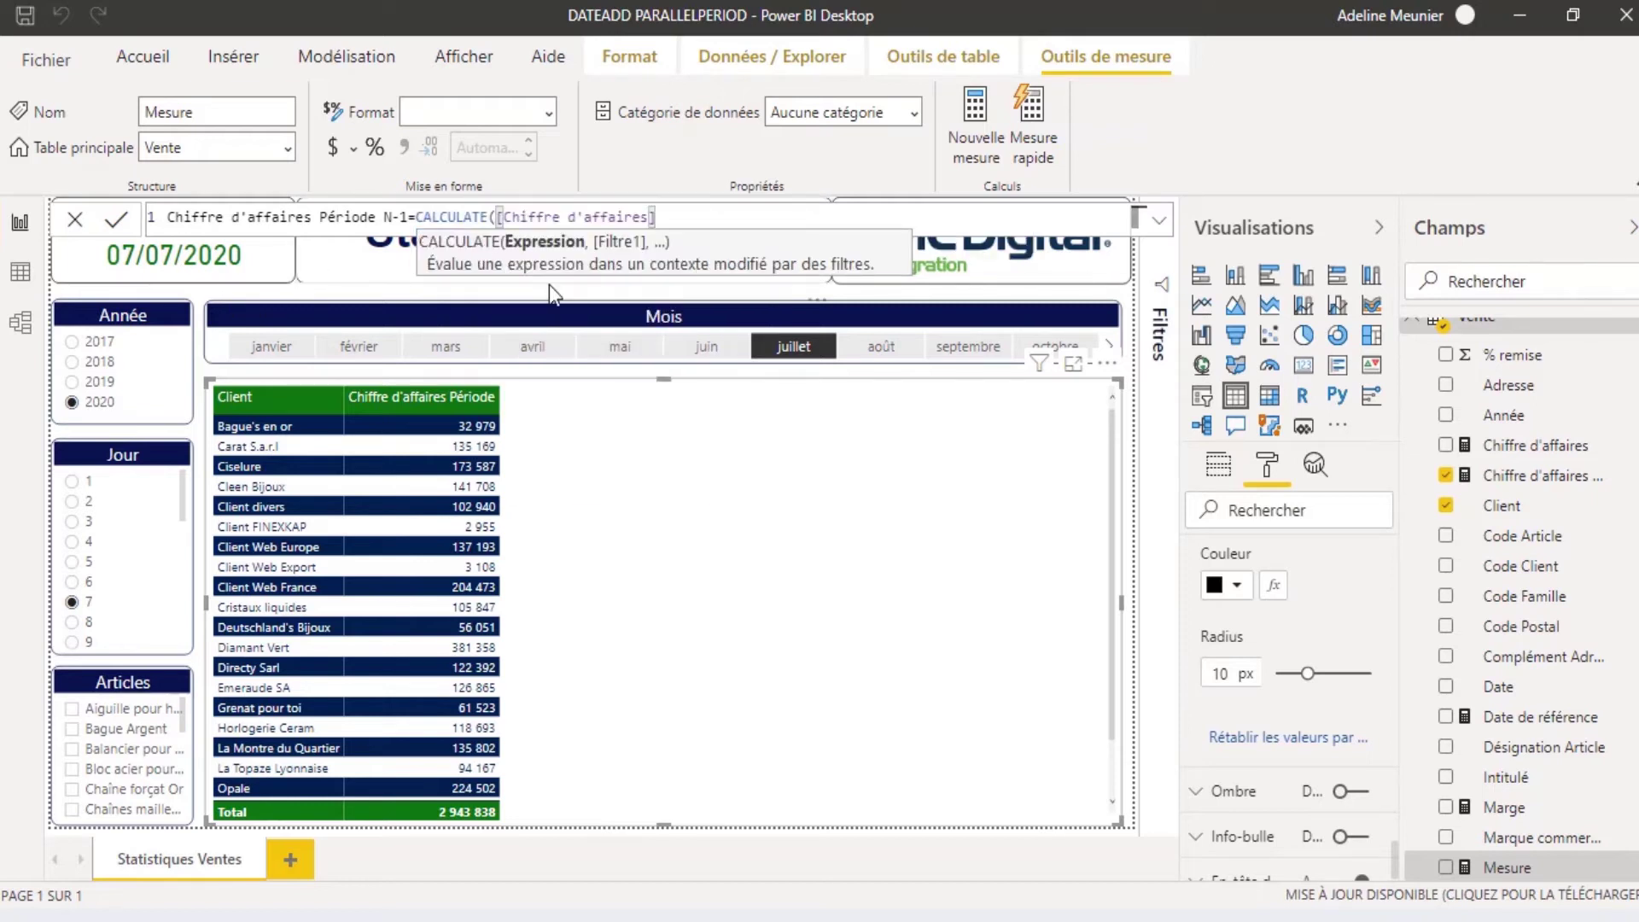
Step: Complete the measure with the filter DATESYTD(DATEADD(TableDate[Date],-1,YEAR)) and format it as Nombre décimal with 0 decimals and a thousands separator
{"action": "type", "text": ",dates"}
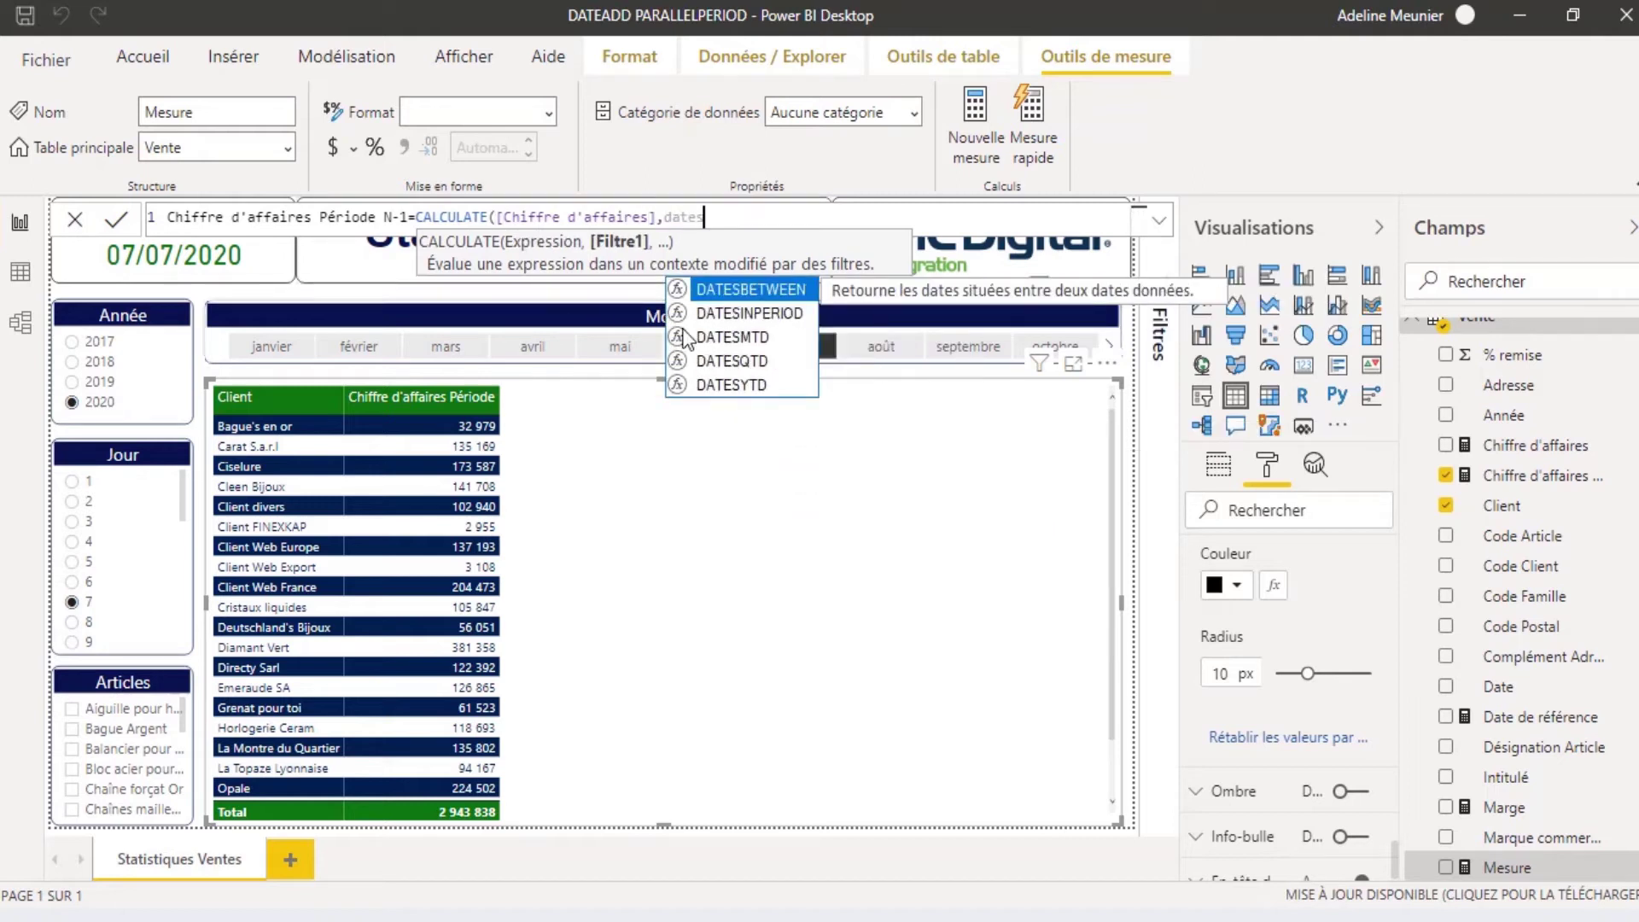
{"action": "left_click", "coordinate": [719, 381]}
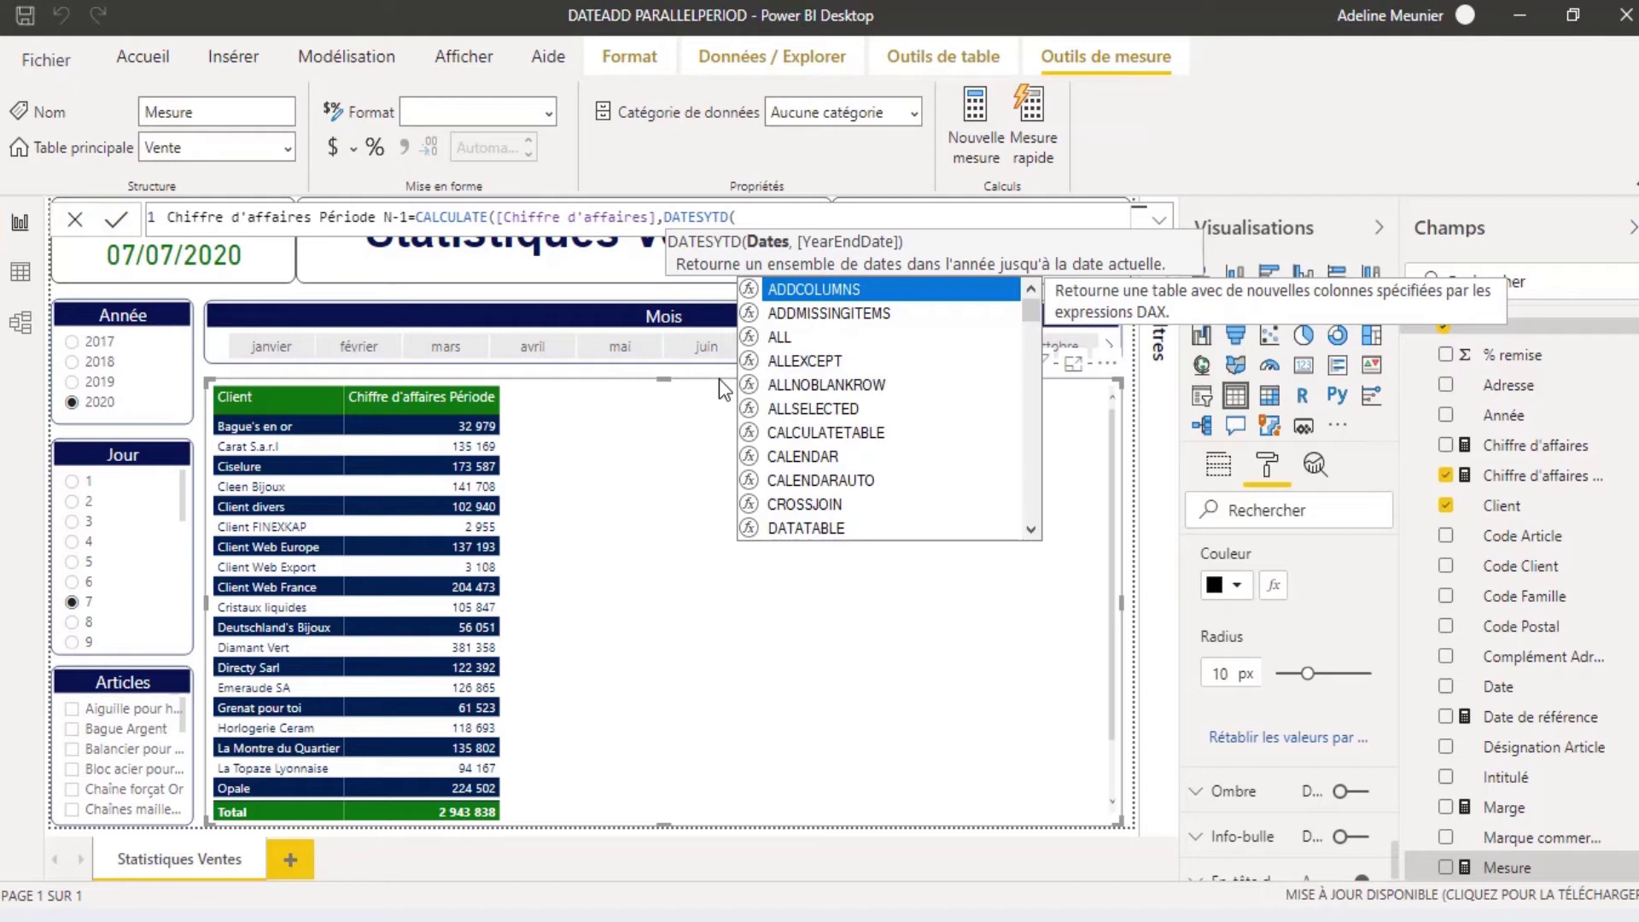
{"action": "type", "text": "date"}
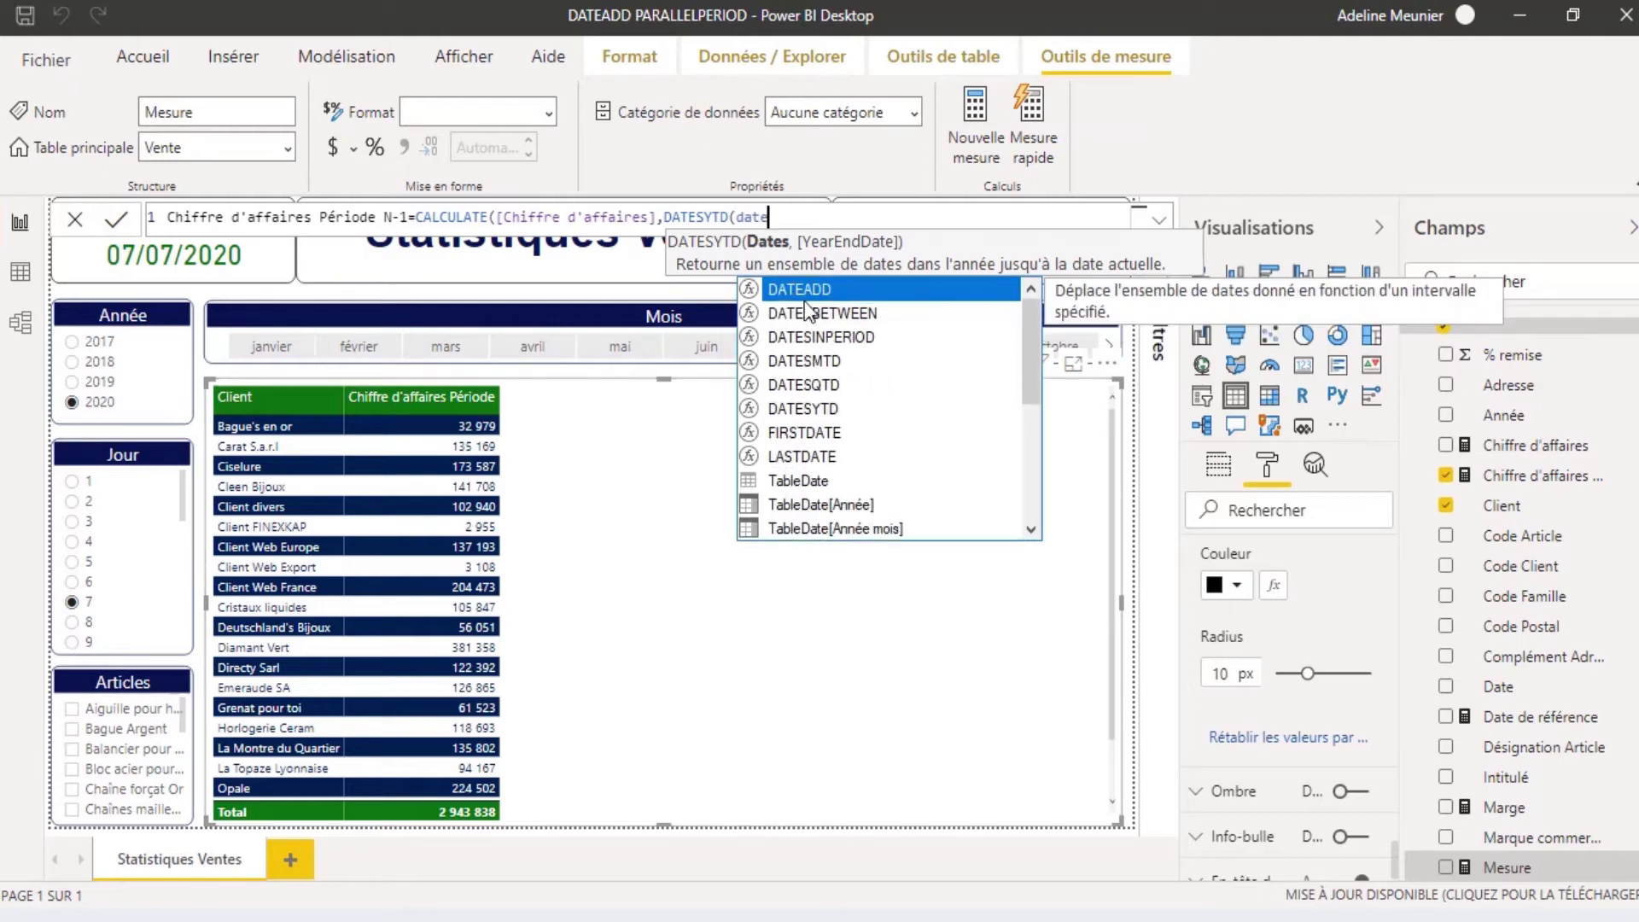
{"action": "left_click", "coordinate": [808, 289]}
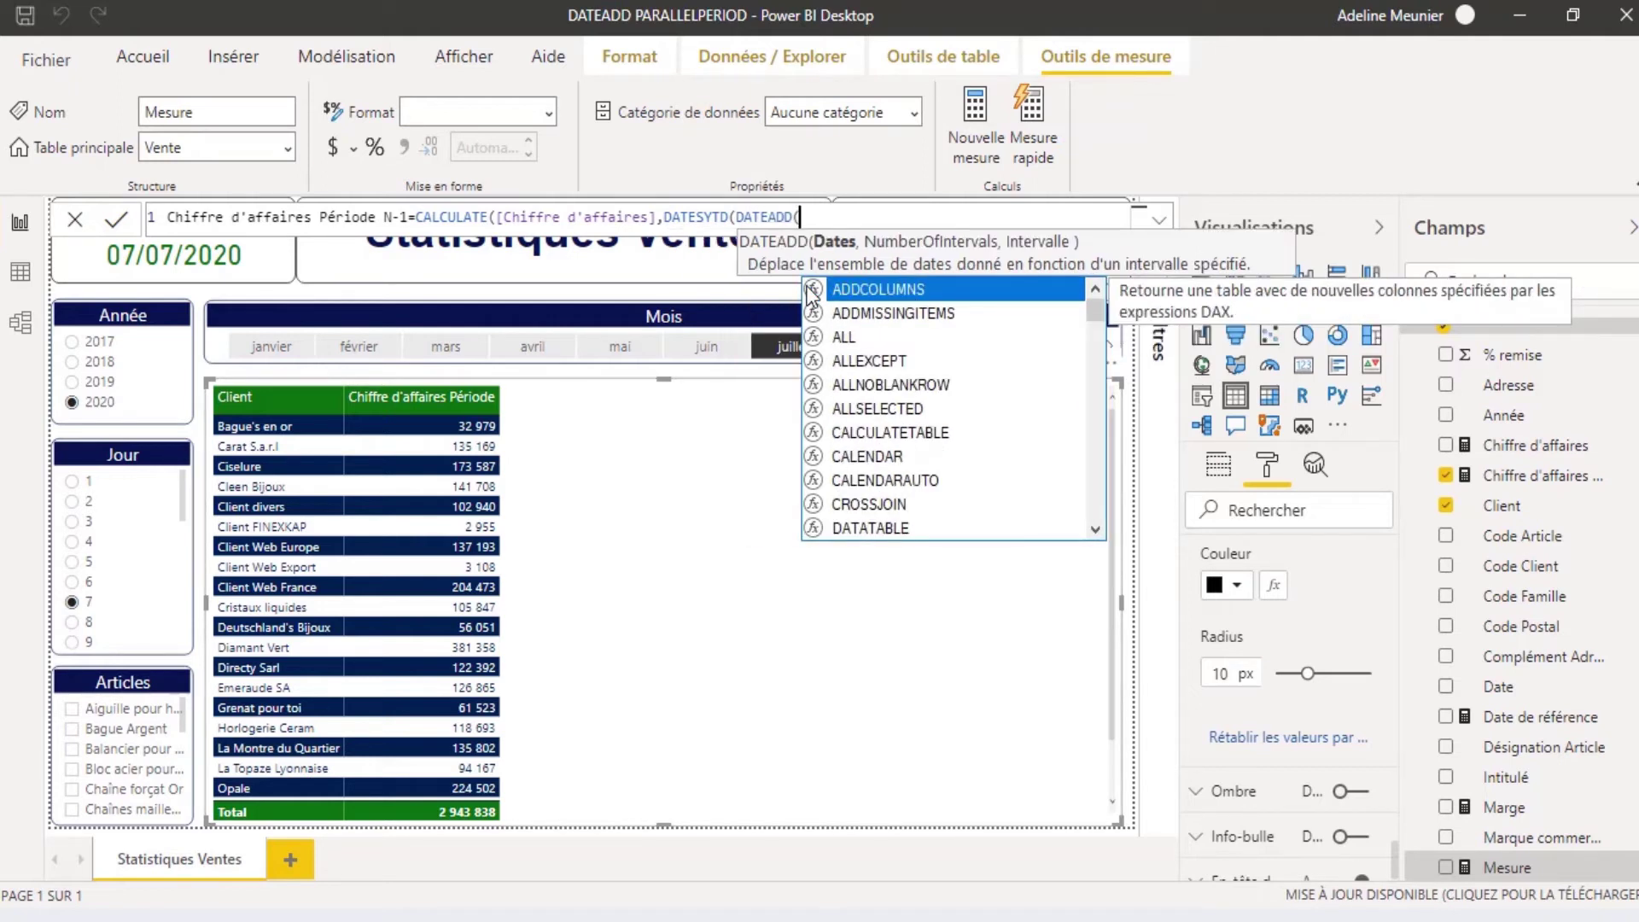
{"action": "type", "text": "tab"}
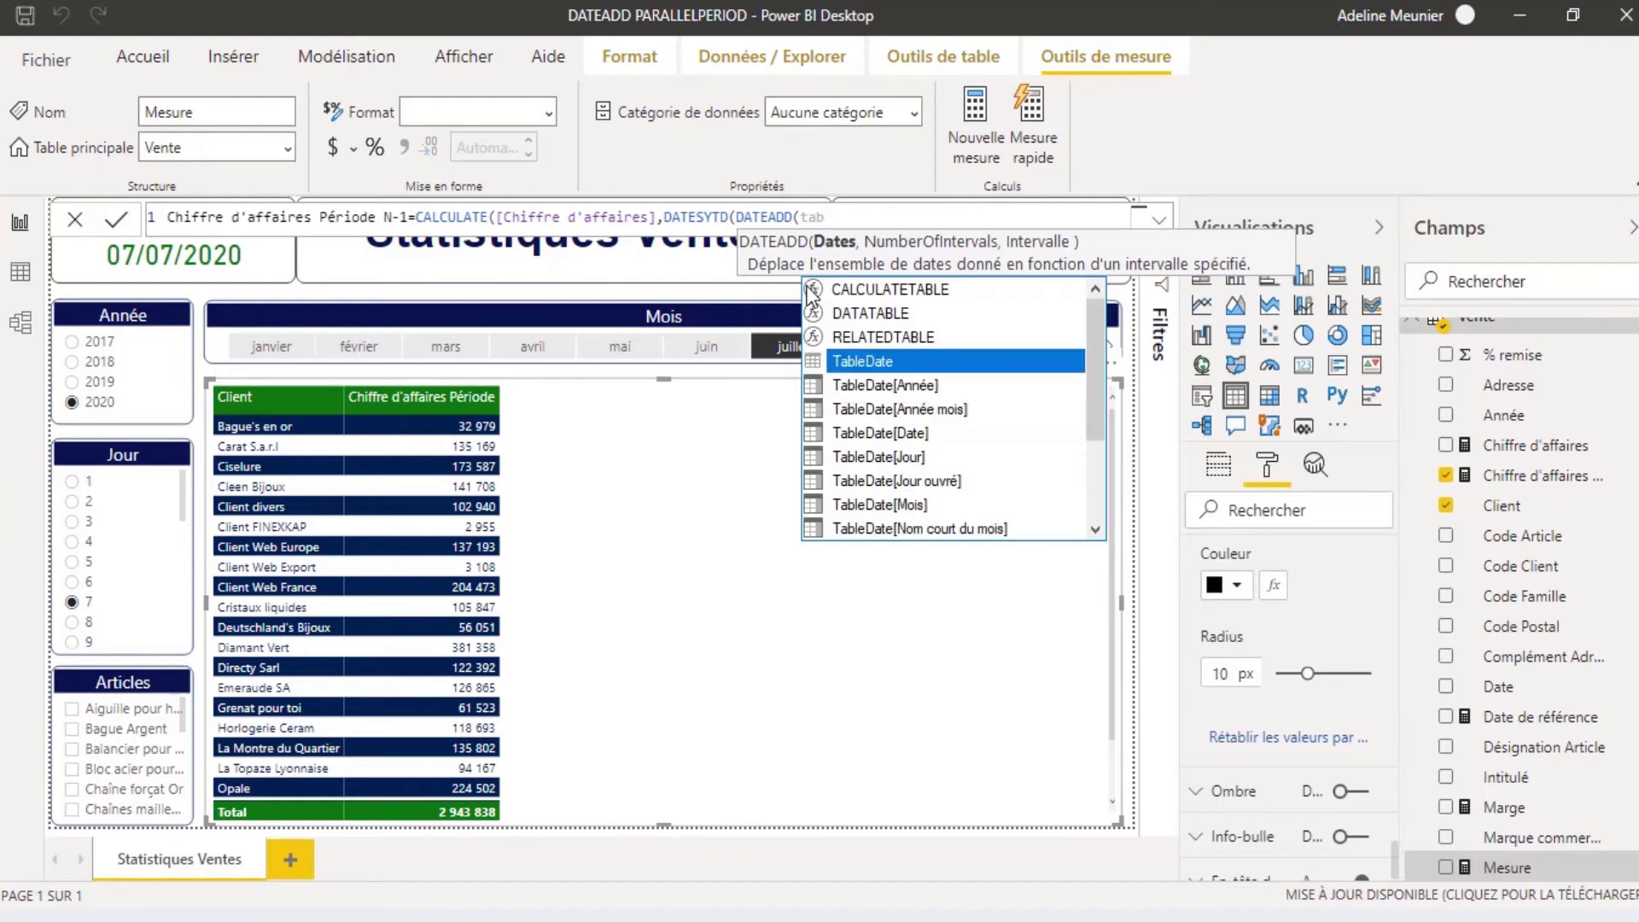
{"action": "left_click", "coordinate": [880, 433]}
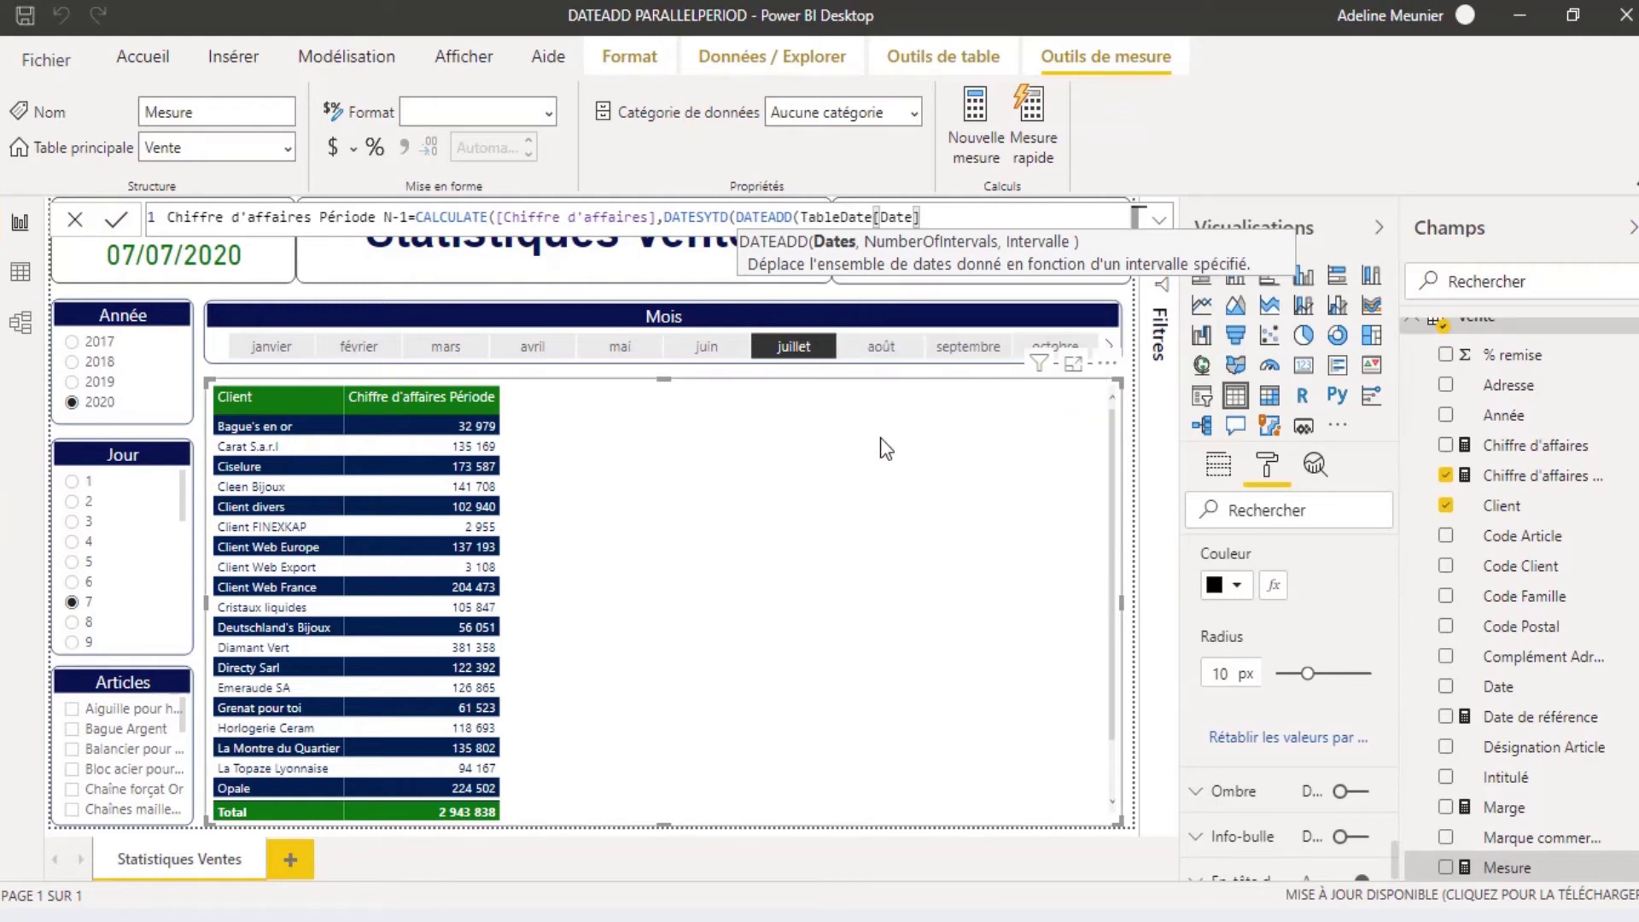
{"action": "type", "text": ","}
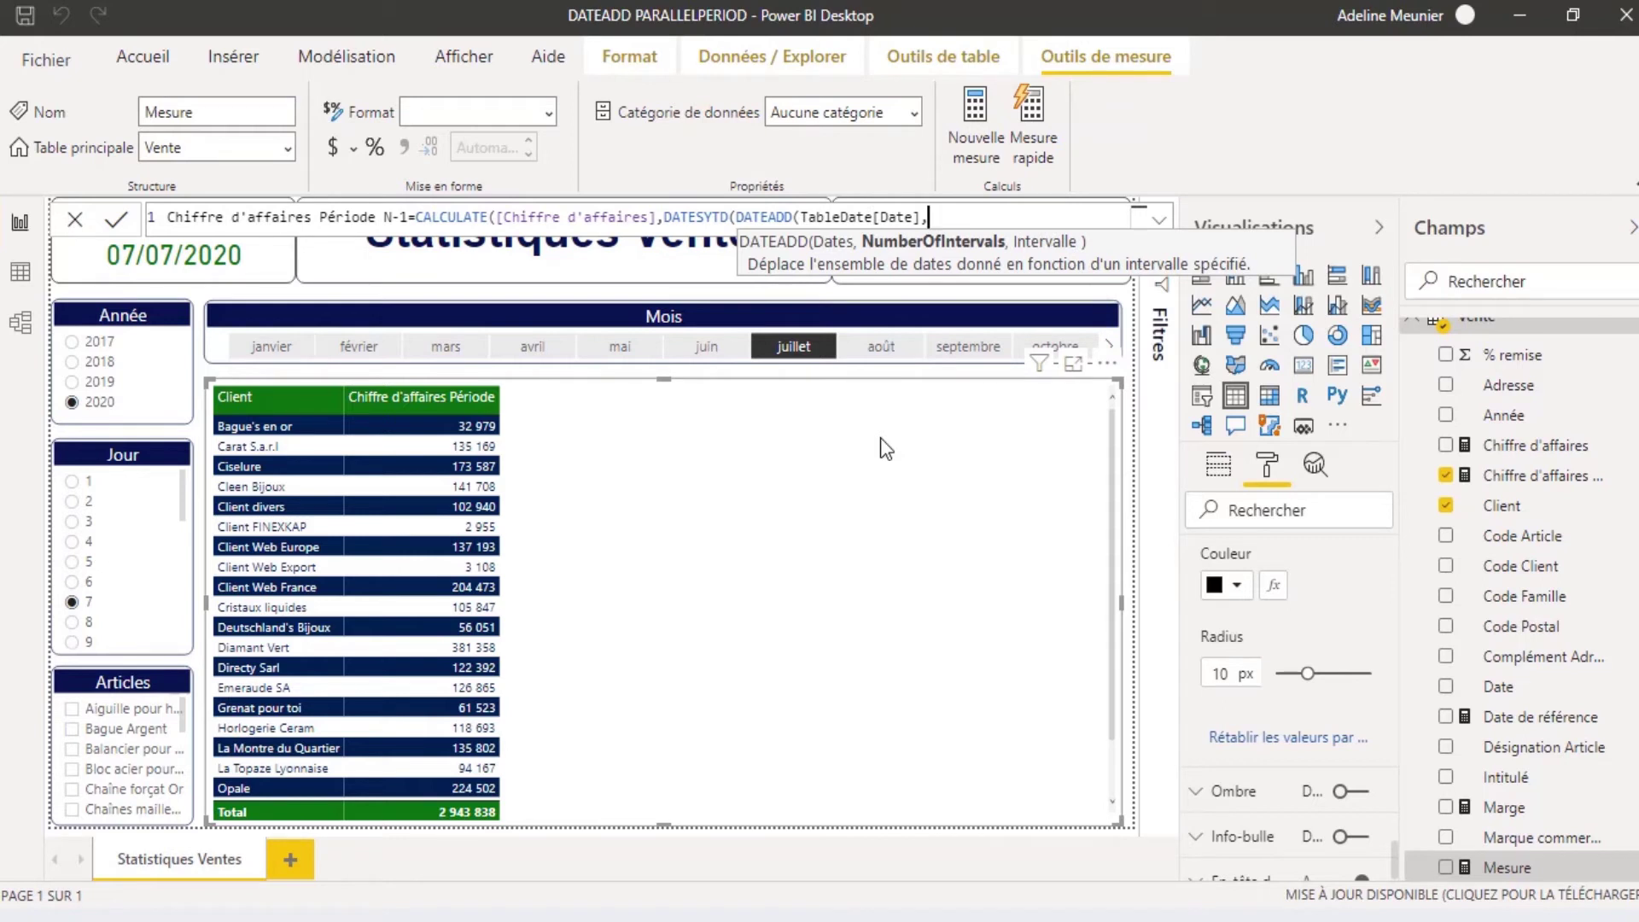
{"action": "type", "text": "-1,"}
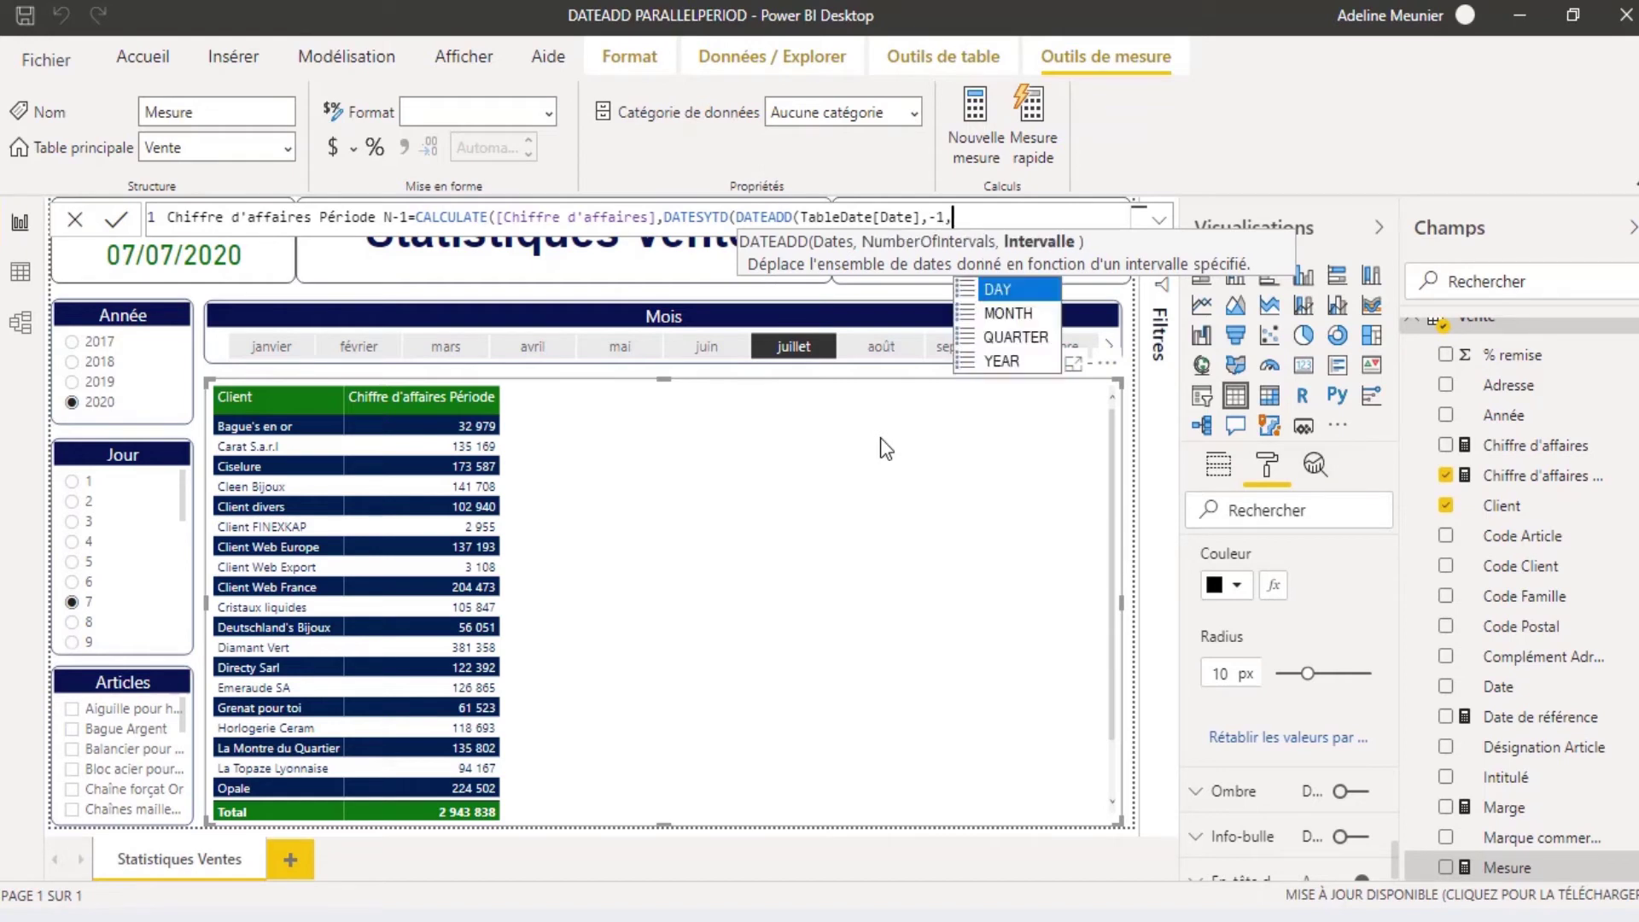
{"action": "left_click", "coordinate": [991, 360]}
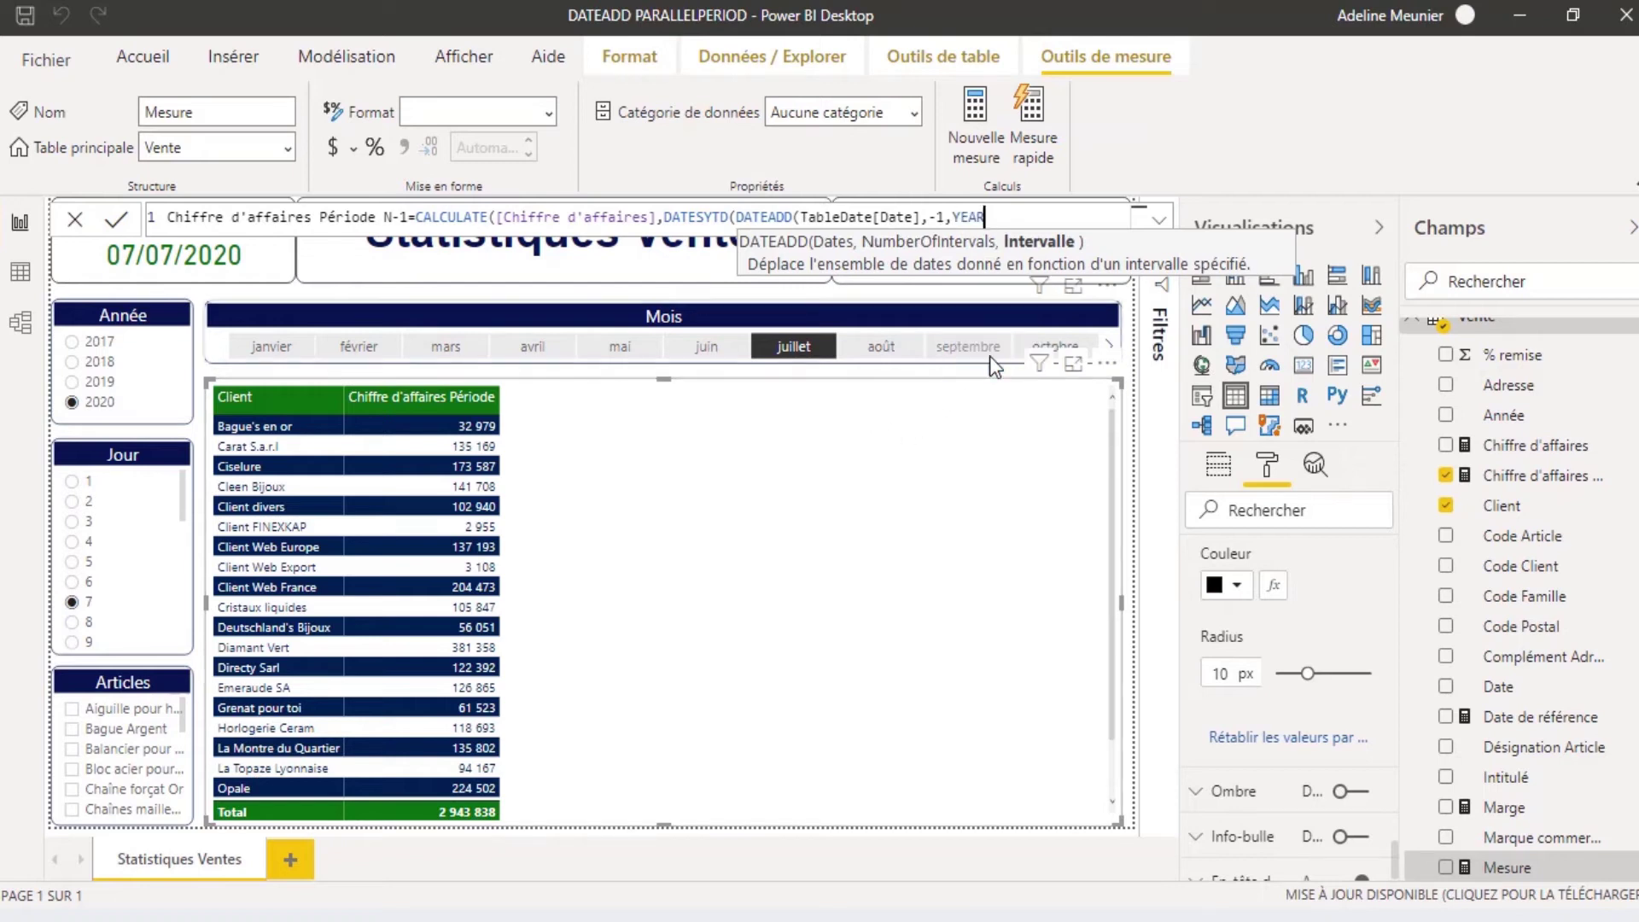
{"action": "type", "text": ")))"}
{"action": "key", "text": "Return"}
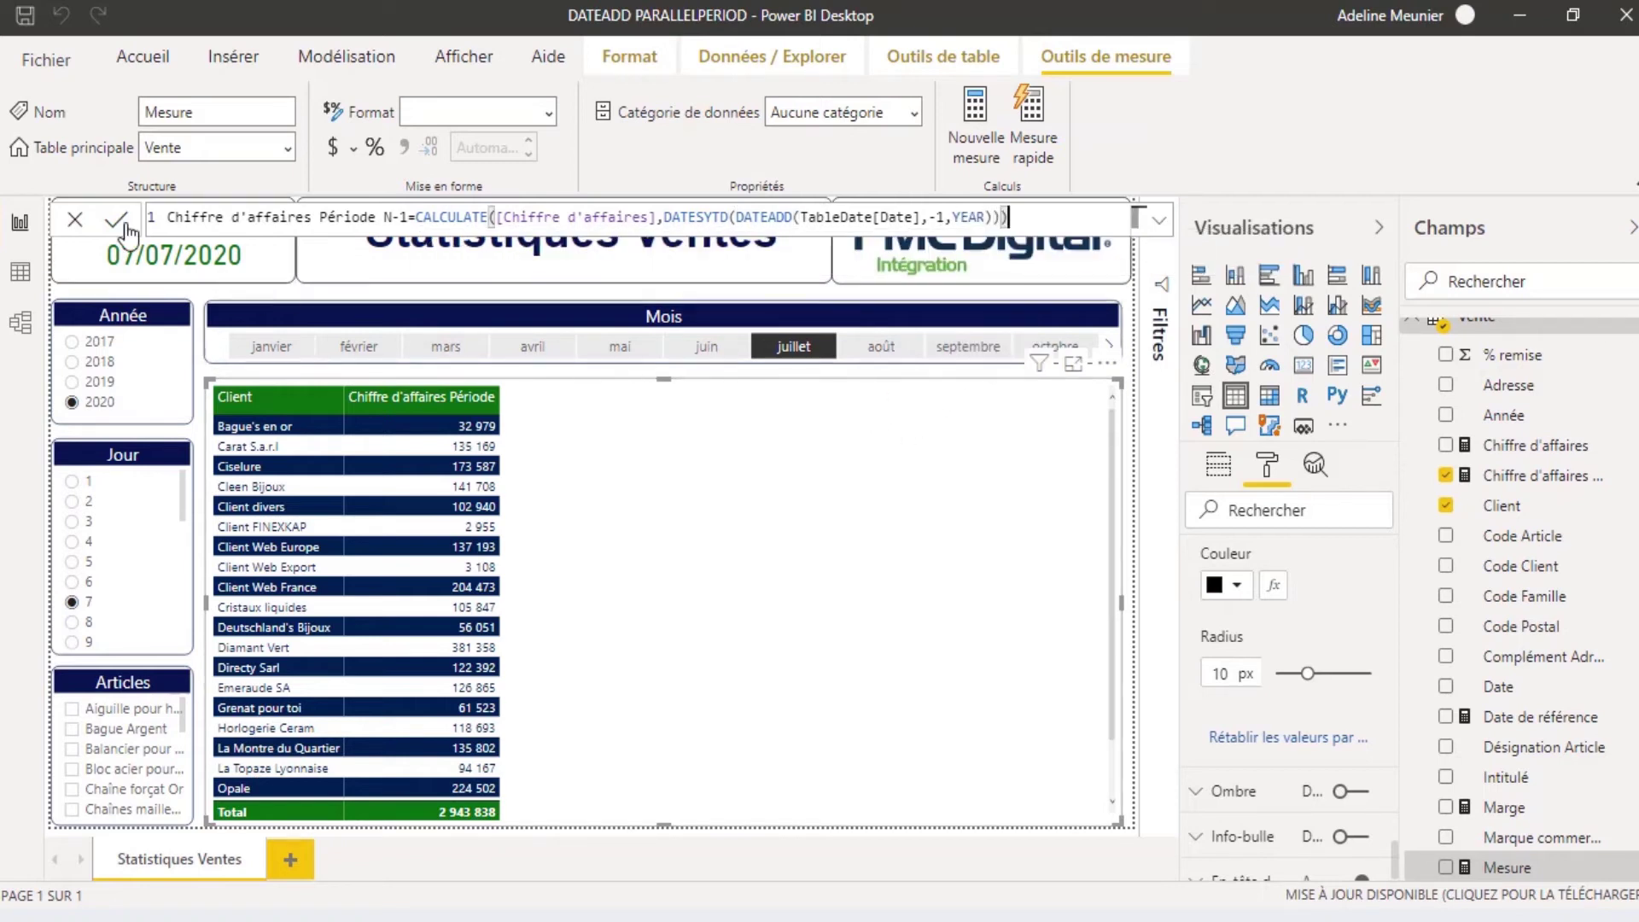
{"action": "left_click", "coordinate": [473, 216]}
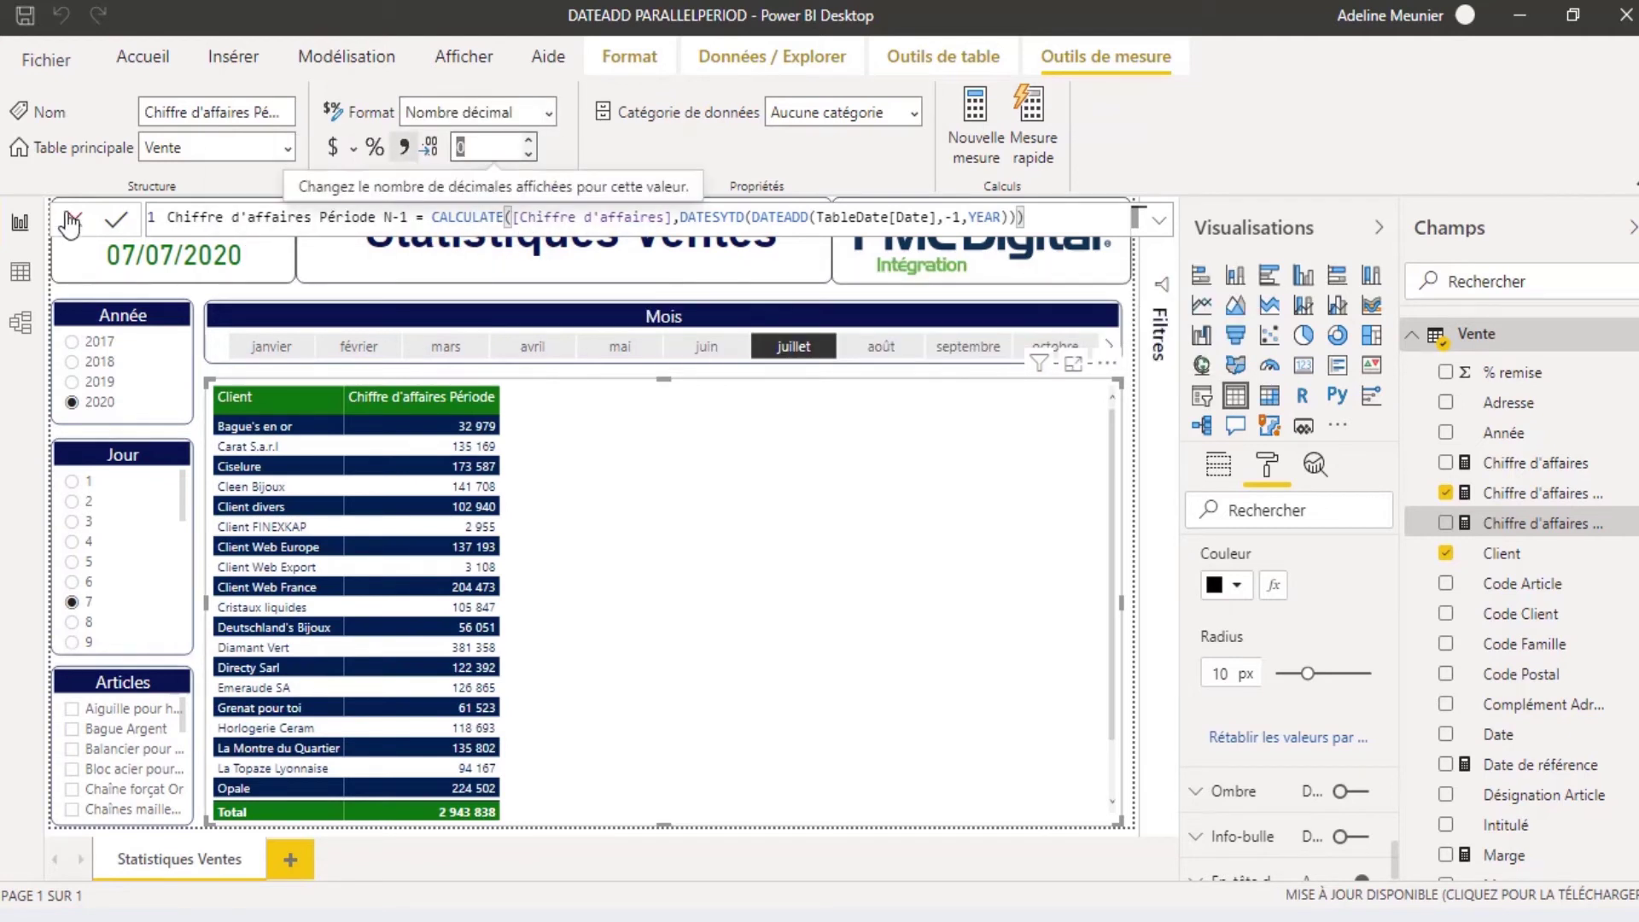
Step: Add Chiffre d'affaires Période N-1 to the client table and place it before Chiffre d'affaires Période
{"action": "left_click_drag", "start_coordinate": [1528, 524], "coordinate": [721, 533]}
{"action": "left_click", "coordinate": [1219, 470]}
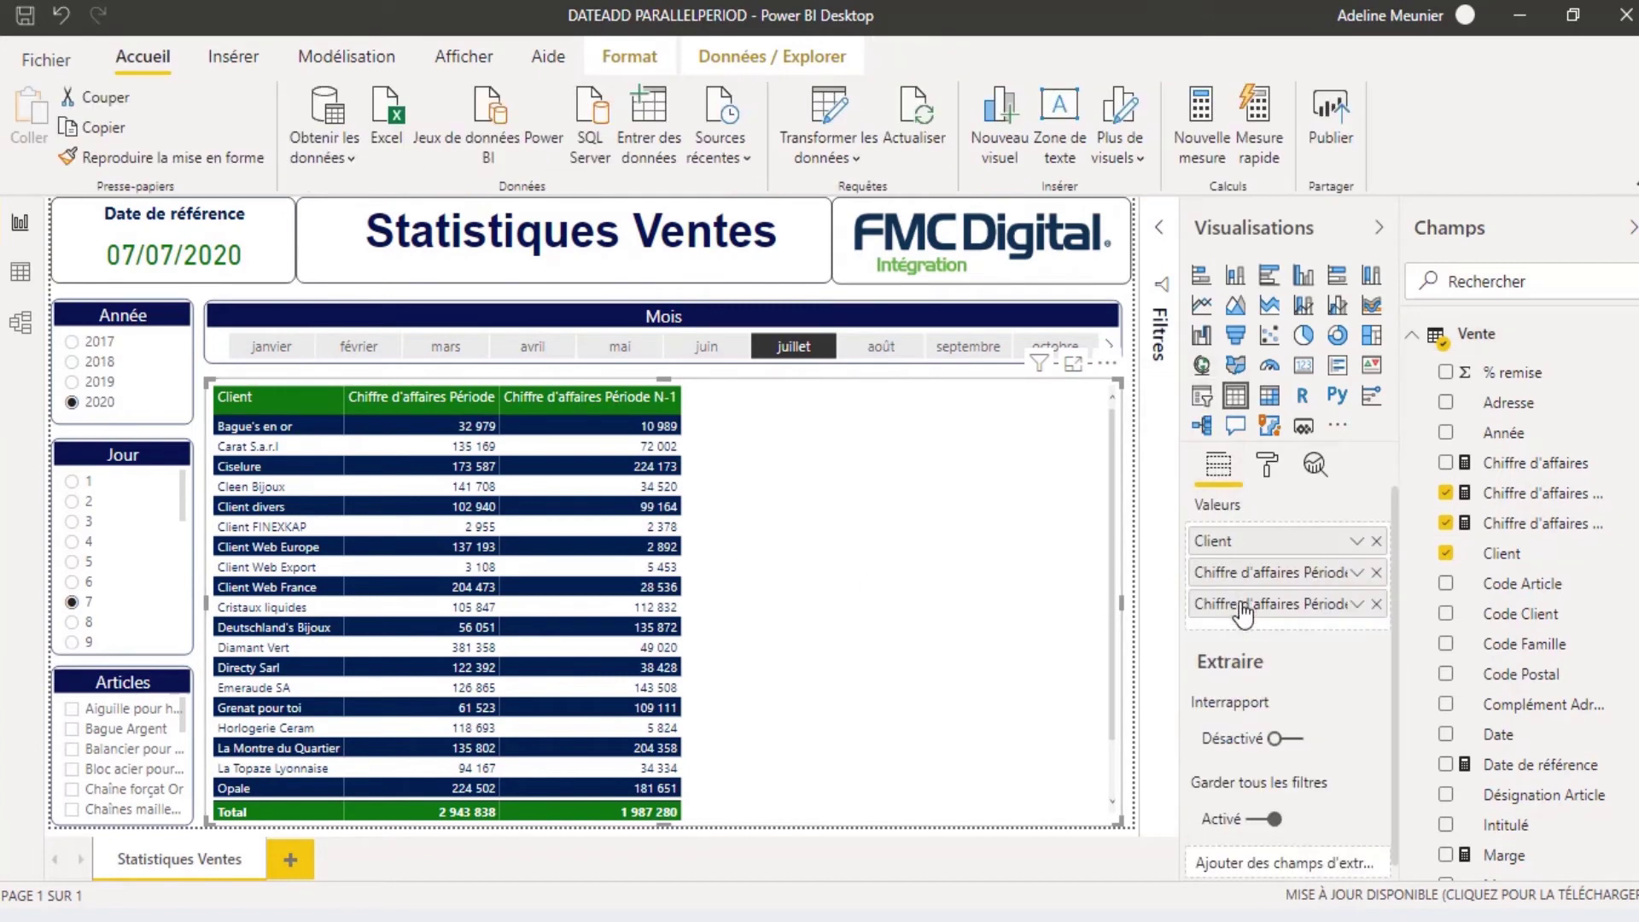
{"action": "left_click_drag", "start_coordinate": [1243, 606], "coordinate": [1237, 568]}
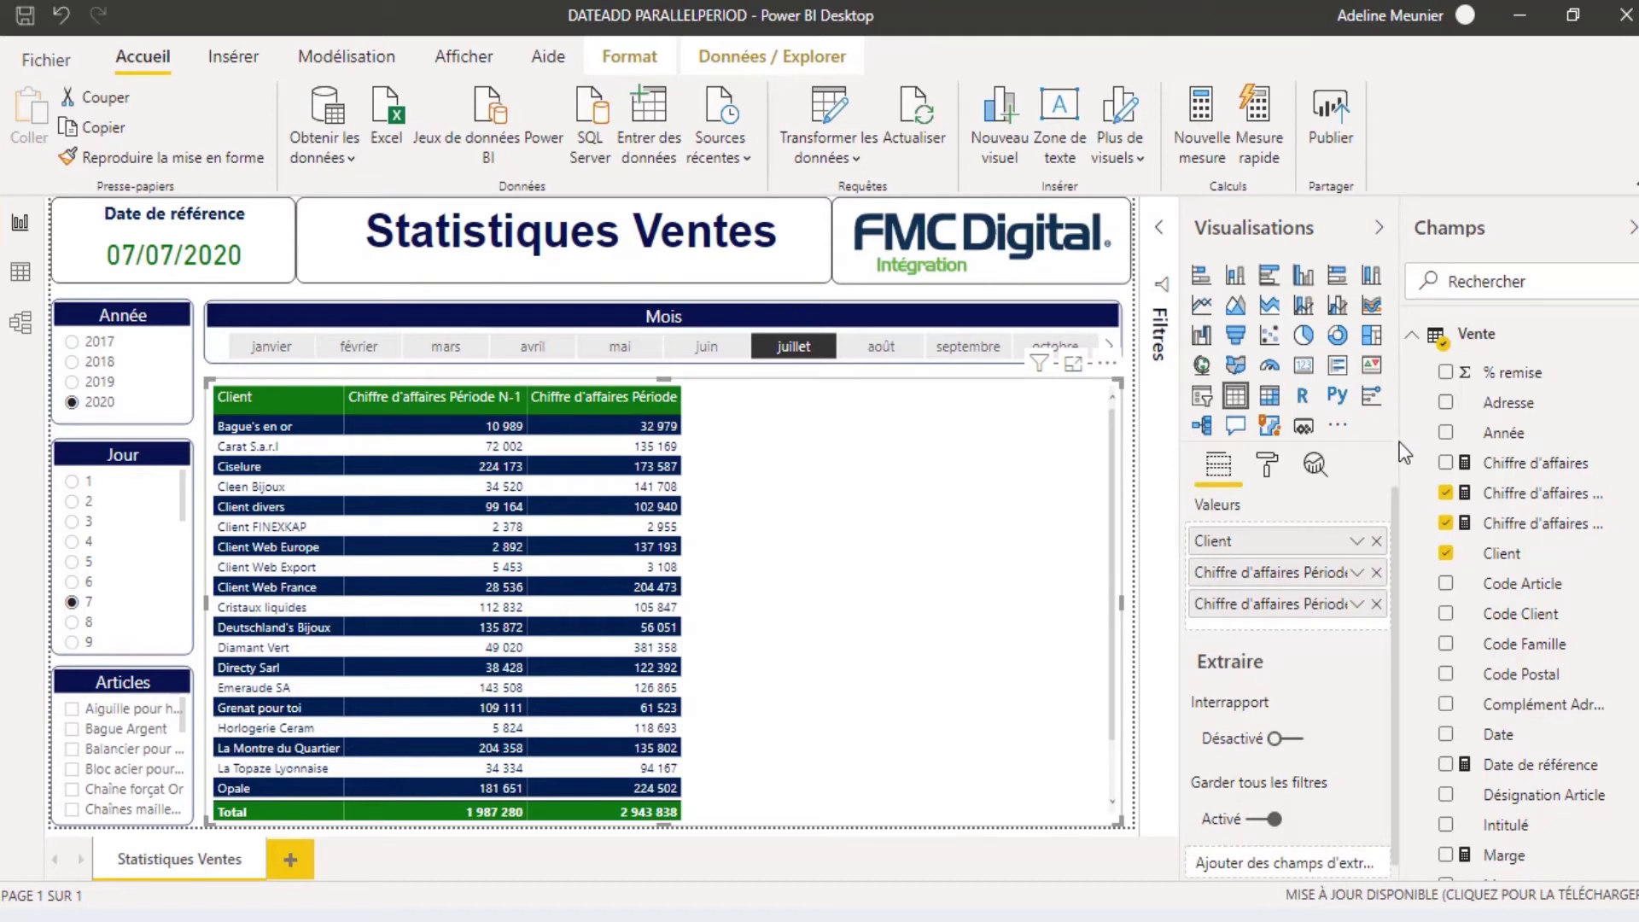
Step: Create a measure named Chiffre d'affaires N-1 in the Vente table, starting a CALCULATE formula on [Chiffre d'affaires]
{"action": "scroll", "coordinate": [1437, 384], "scroll_direction": "up", "scroll_amount": 1}
{"action": "right_click", "coordinate": [1436, 375]}
{"action": "left_click", "coordinate": [1441, 400]}
{"action": "type", "text": "Chiffre d'affaires N-1="}
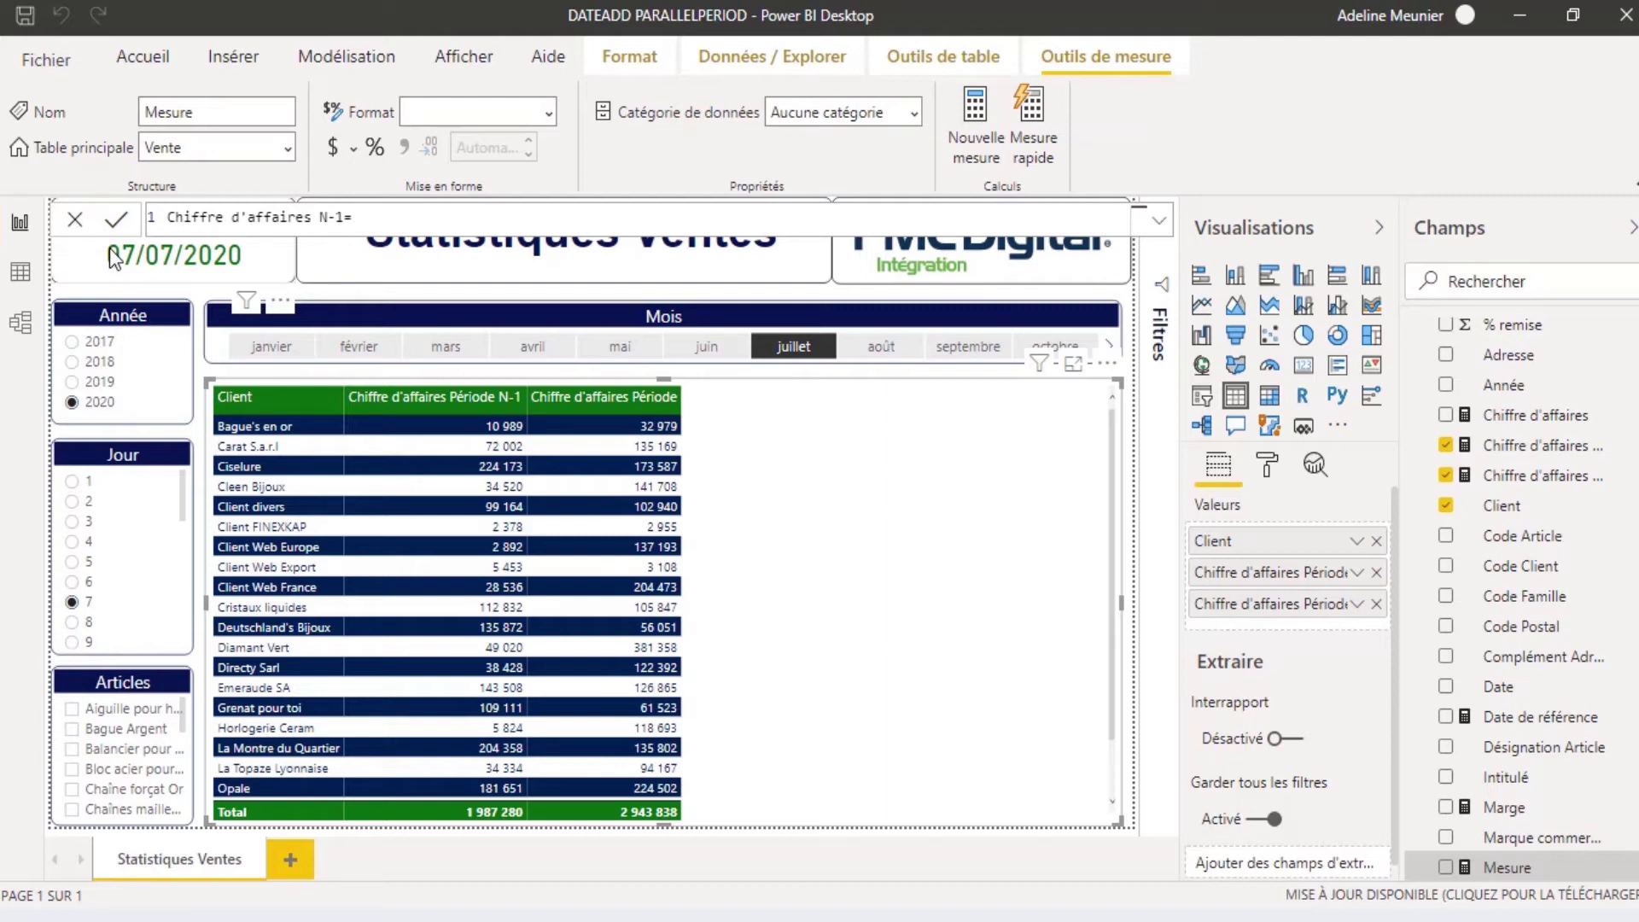
{"action": "type", "text": "CALC"}
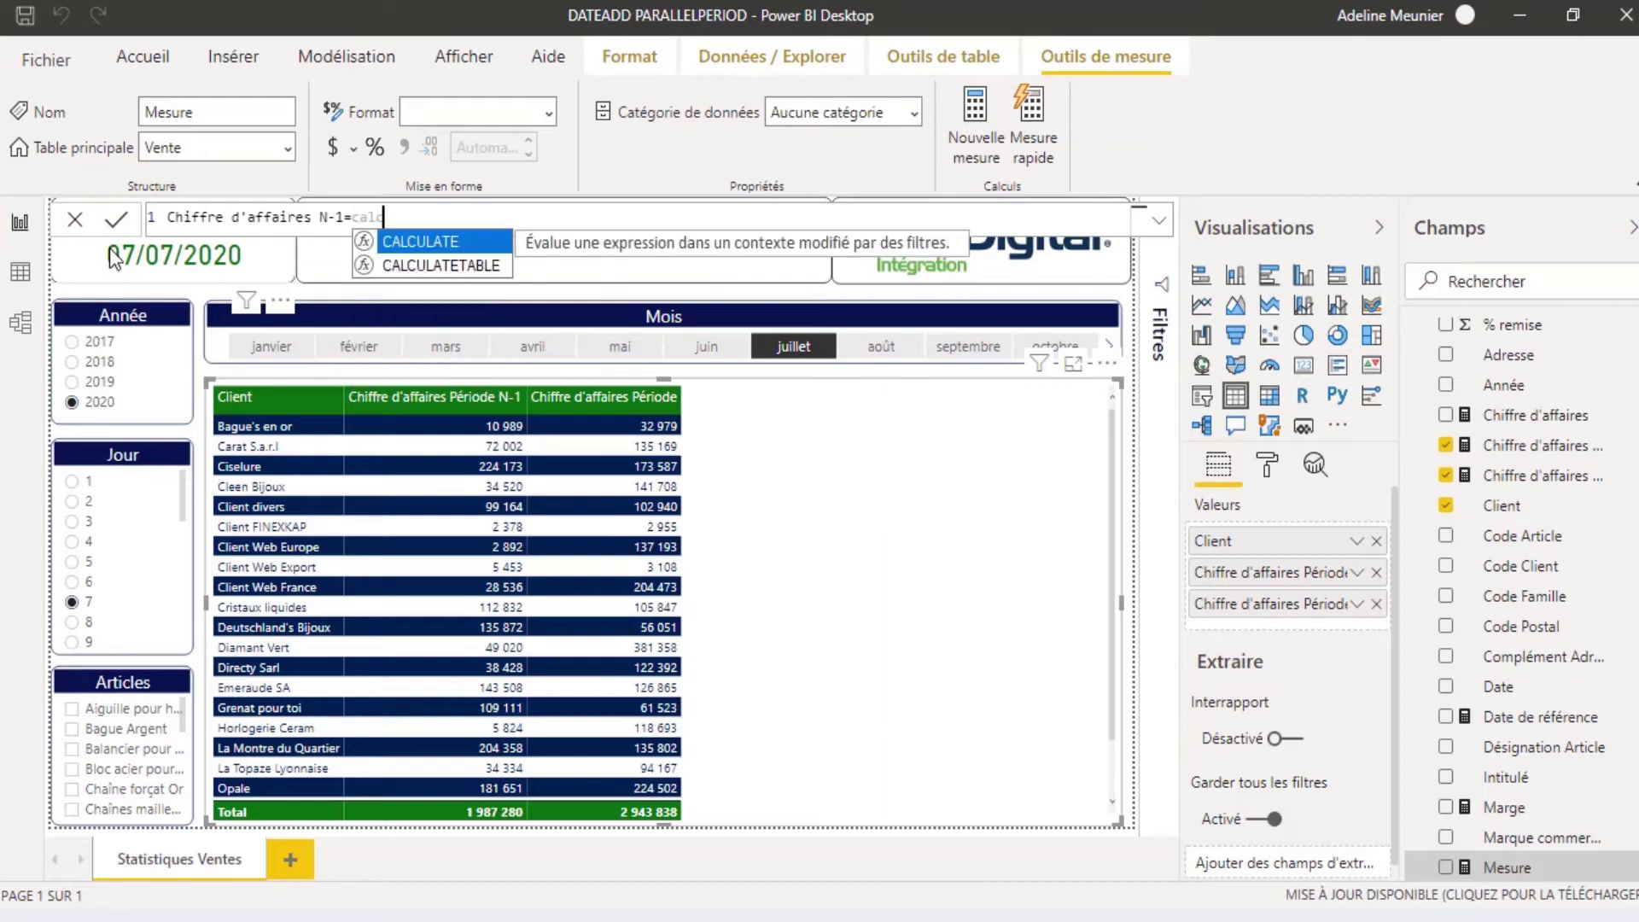
{"action": "left_click", "coordinate": [391, 239]}
{"action": "type", "text": "["}
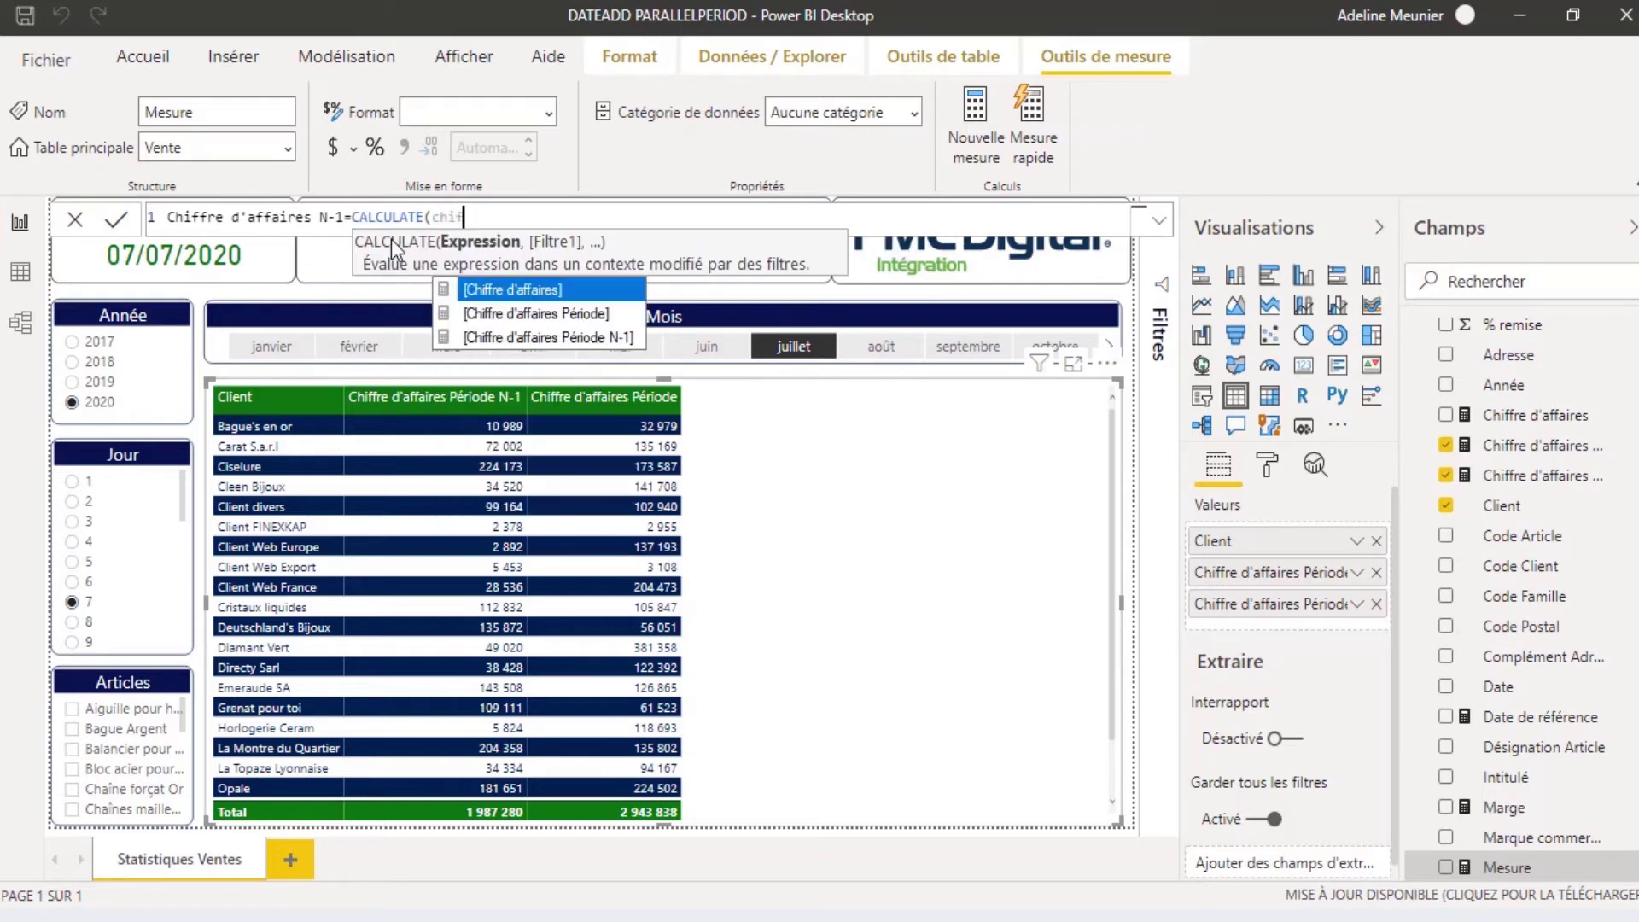
{"action": "left_click", "coordinate": [464, 290]}
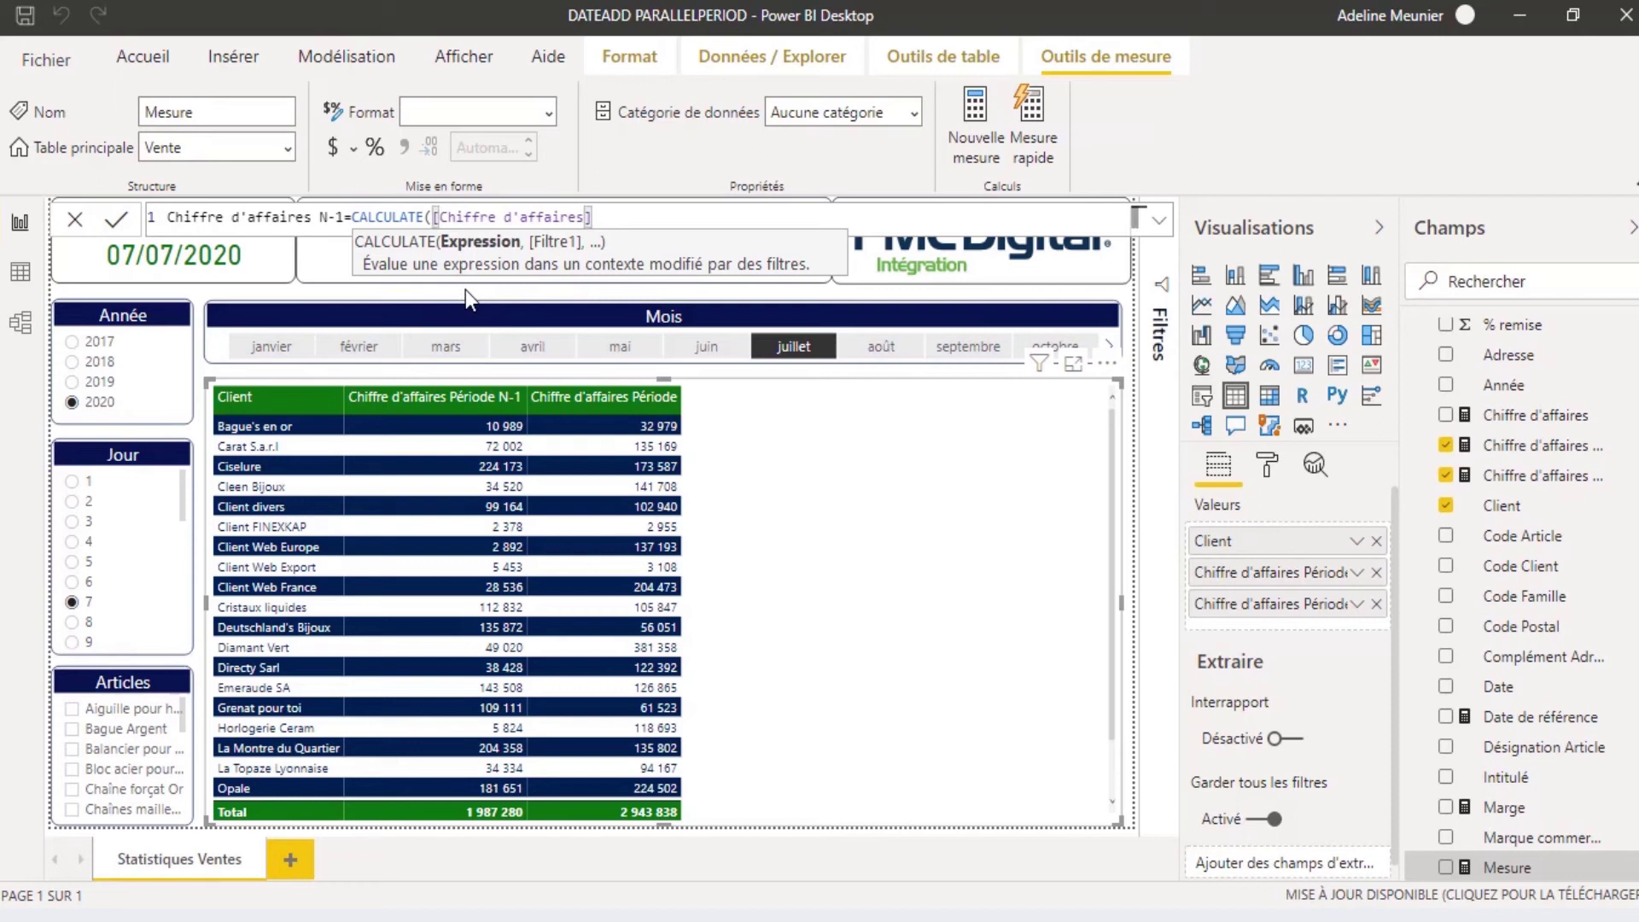
Step: Complete the Chiffre d'affaires N-1 formula with the filter PARALLELPERIOD(TableDate[Date],-1,YEAR) and validate it
{"action": "type", "text": ",para"}
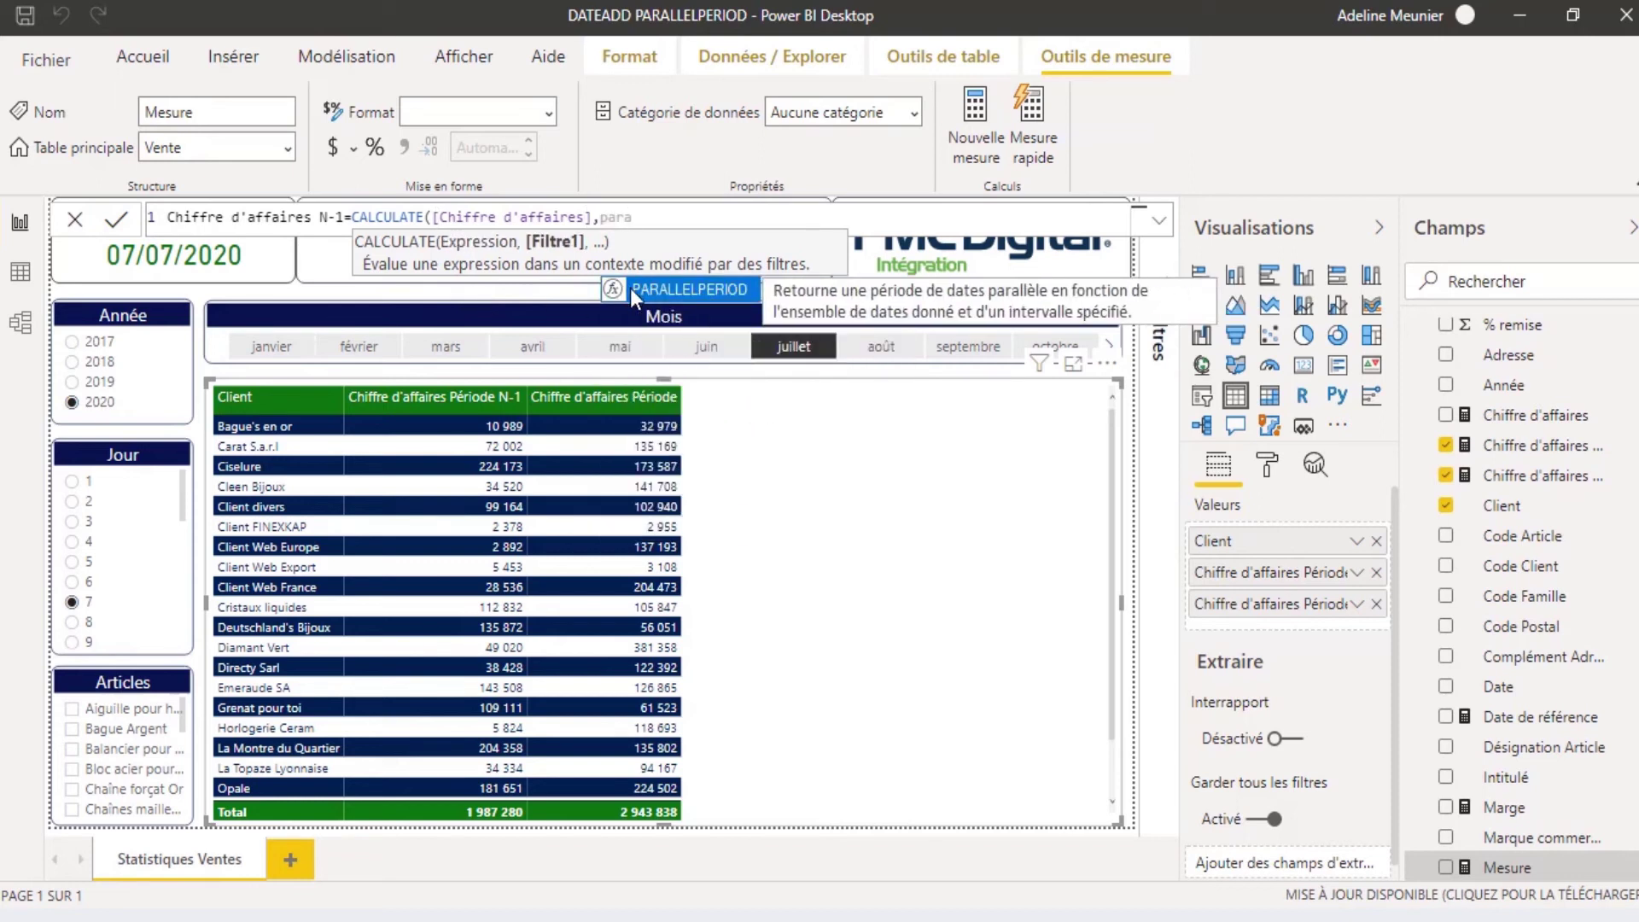
{"action": "left_click", "coordinate": [630, 289]}
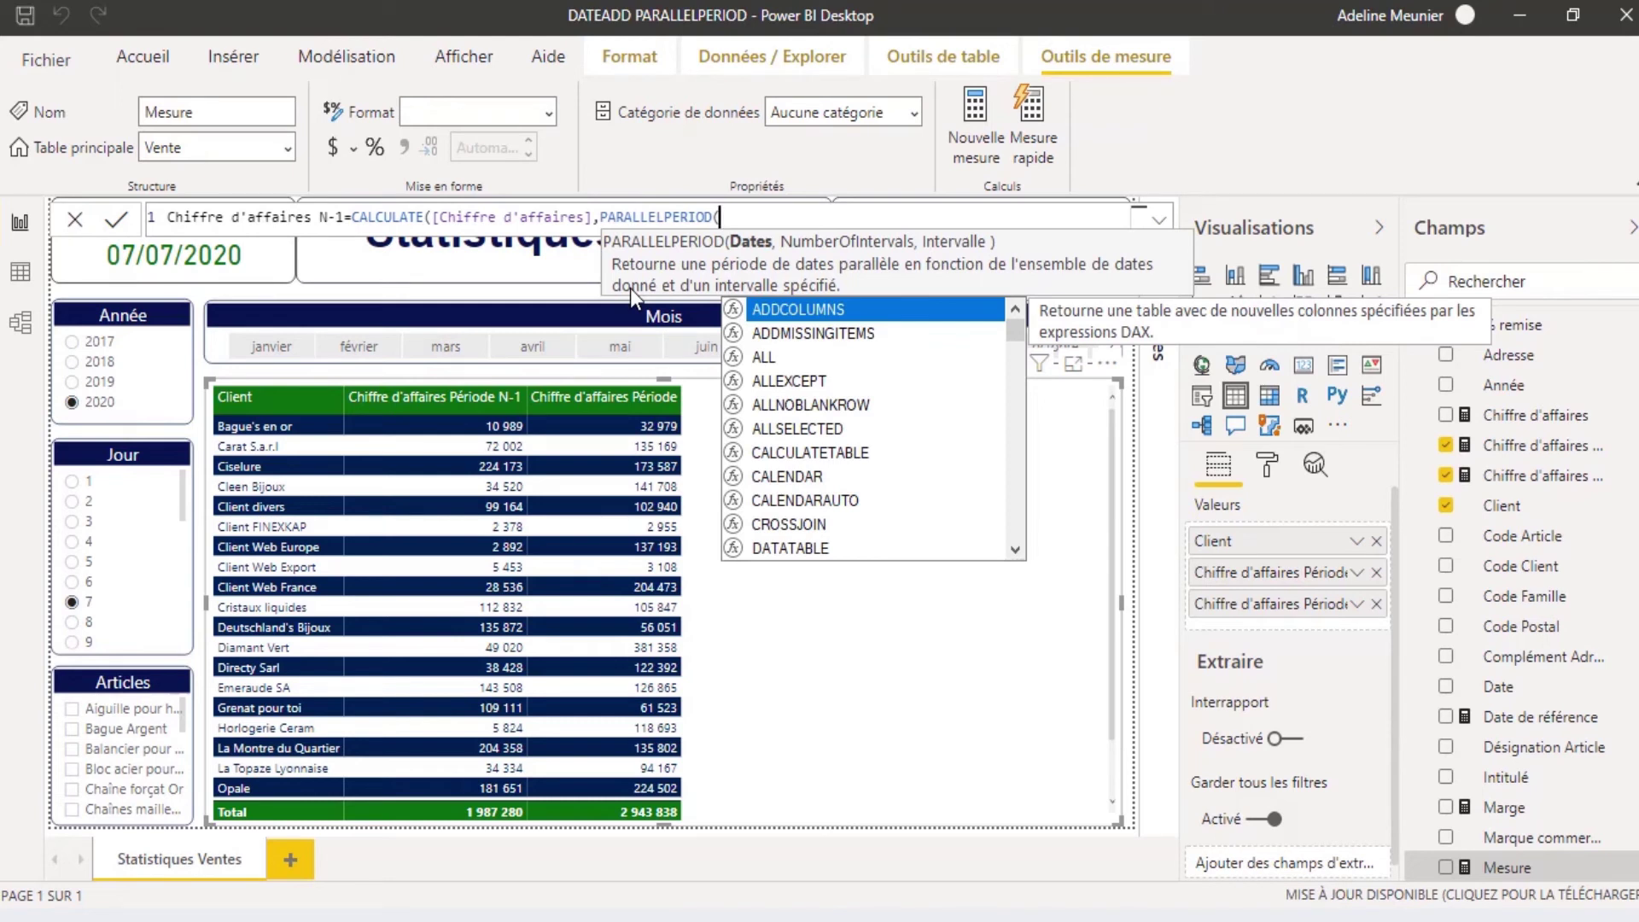
{"action": "type", "text": "tabl"}
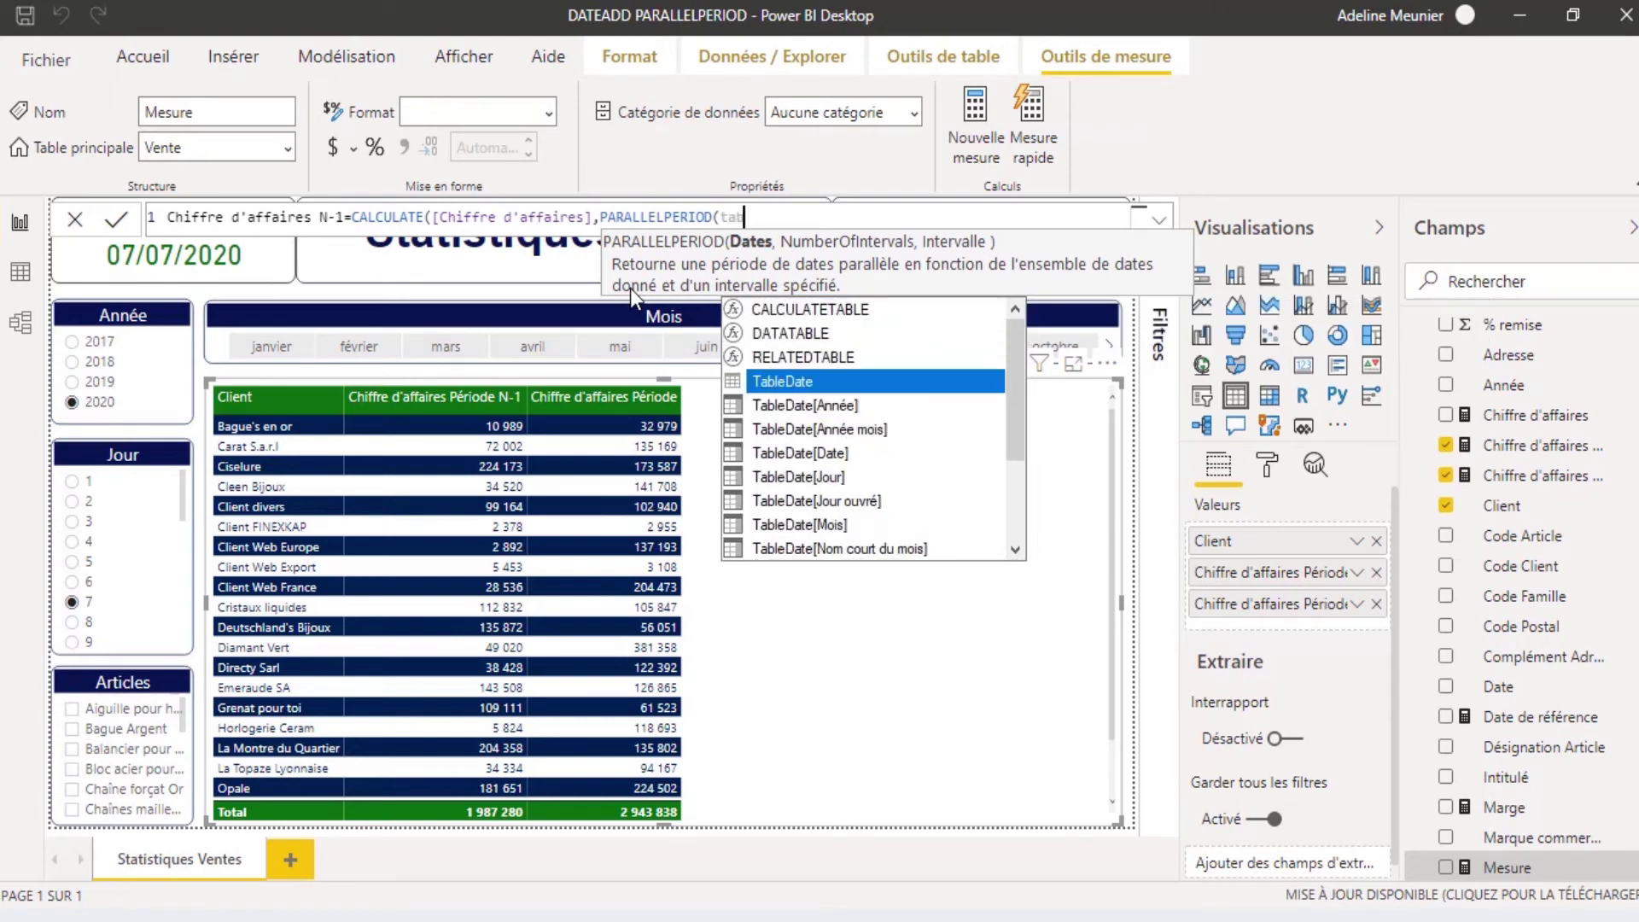
{"action": "left_click", "coordinate": [762, 458]}
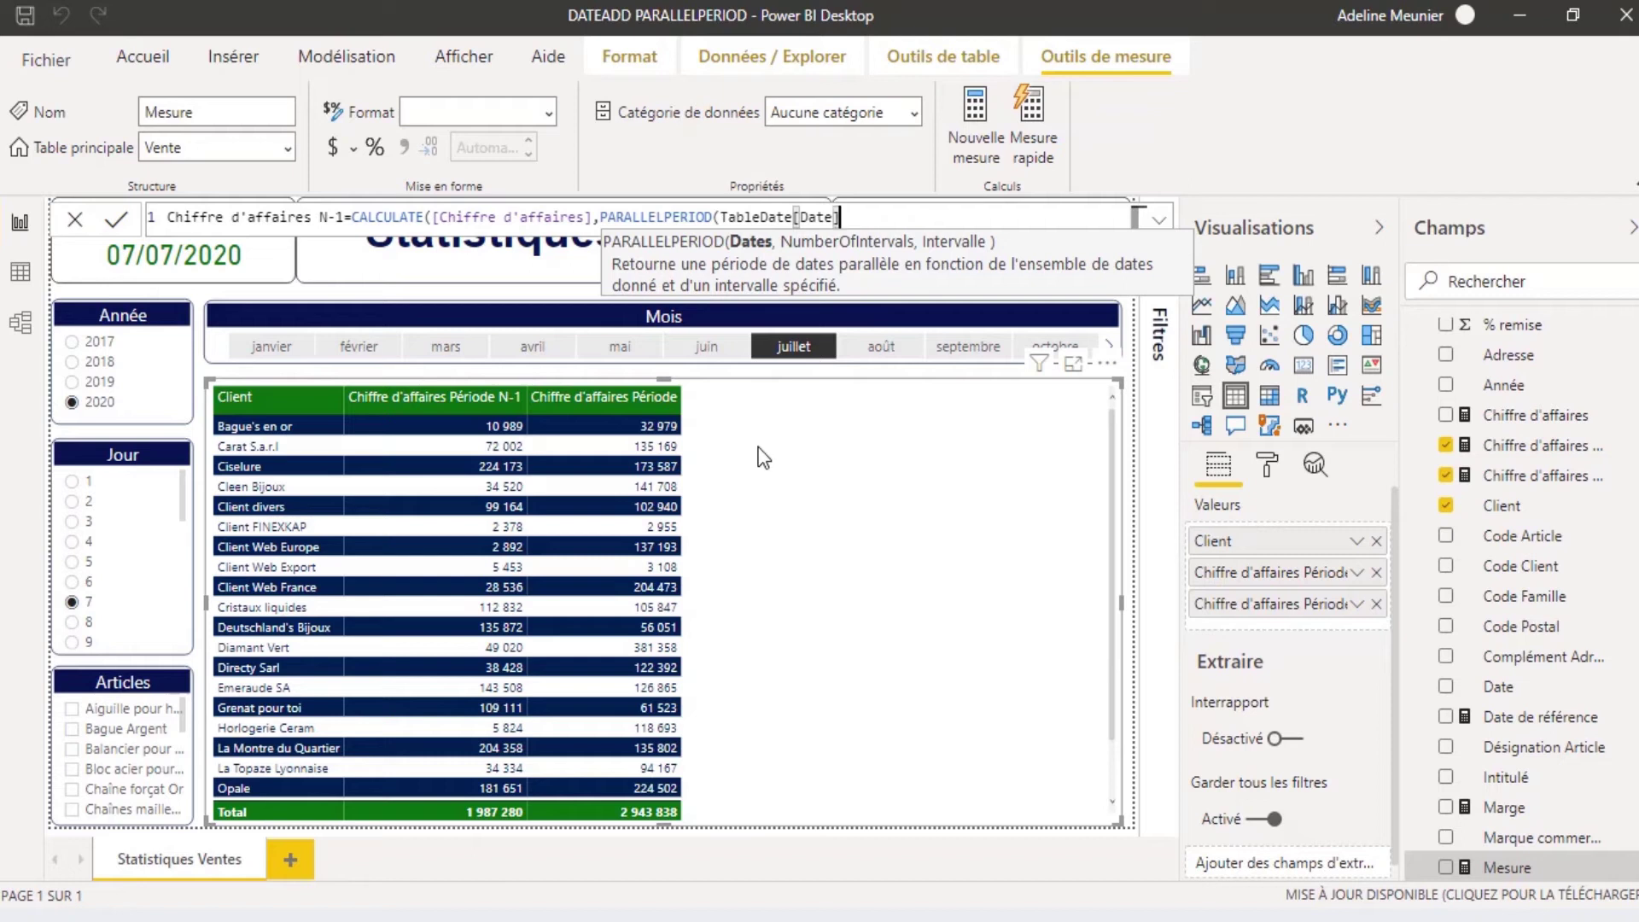
{"action": "type", "text": ","}
{"action": "type", "text": "-1,"}
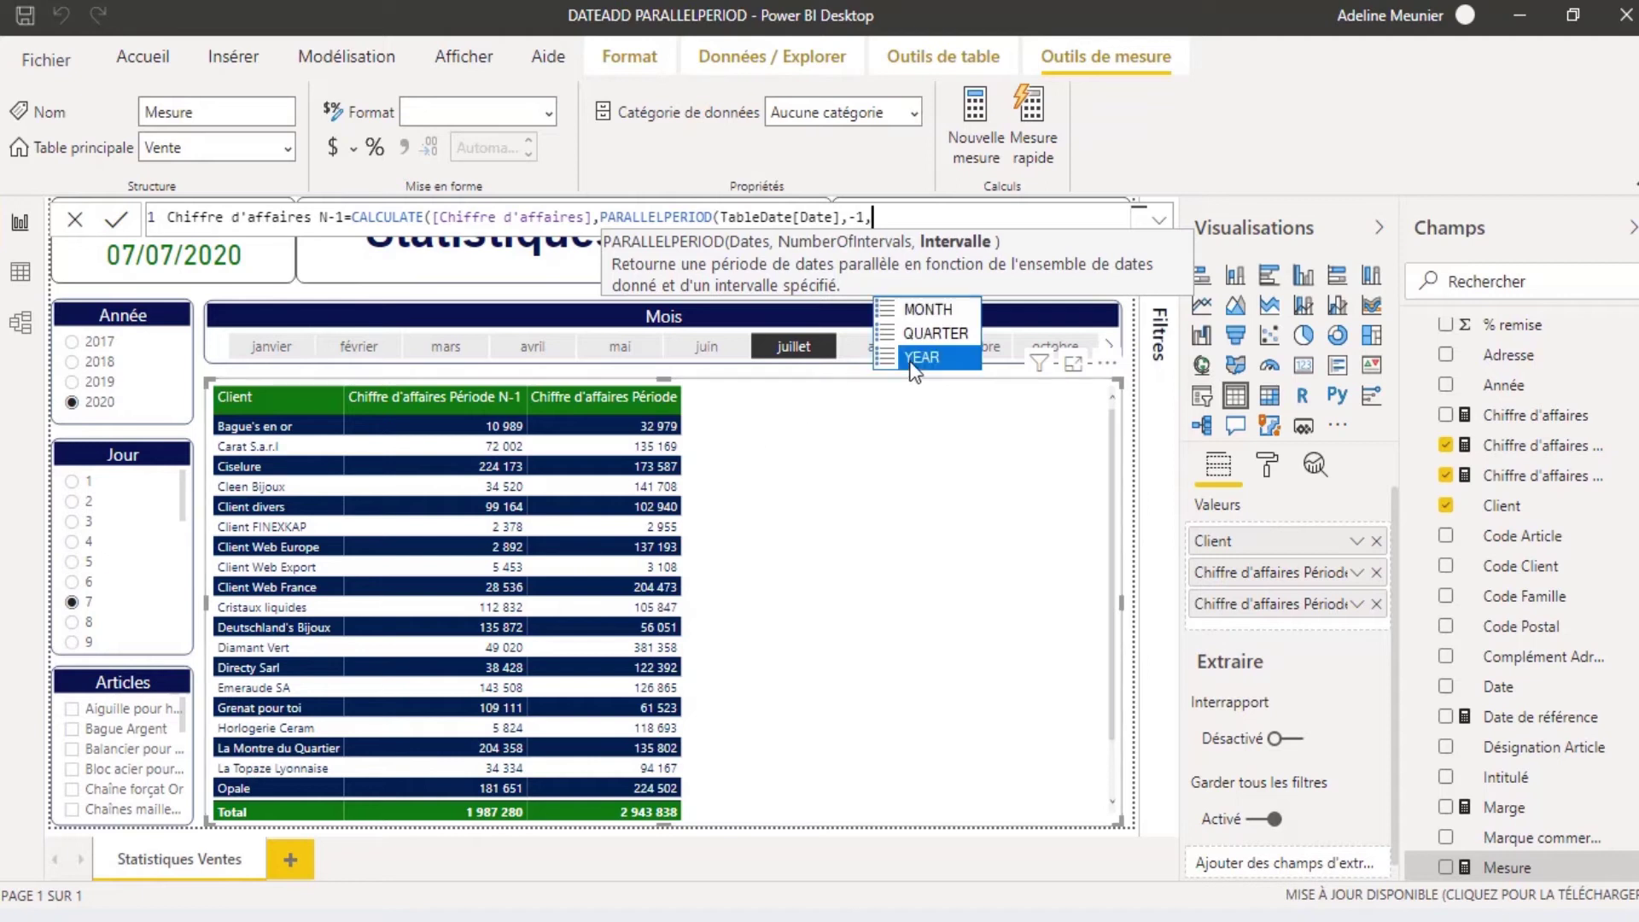
{"action": "left_click", "coordinate": [915, 359]}
{"action": "type", "text": "))"}
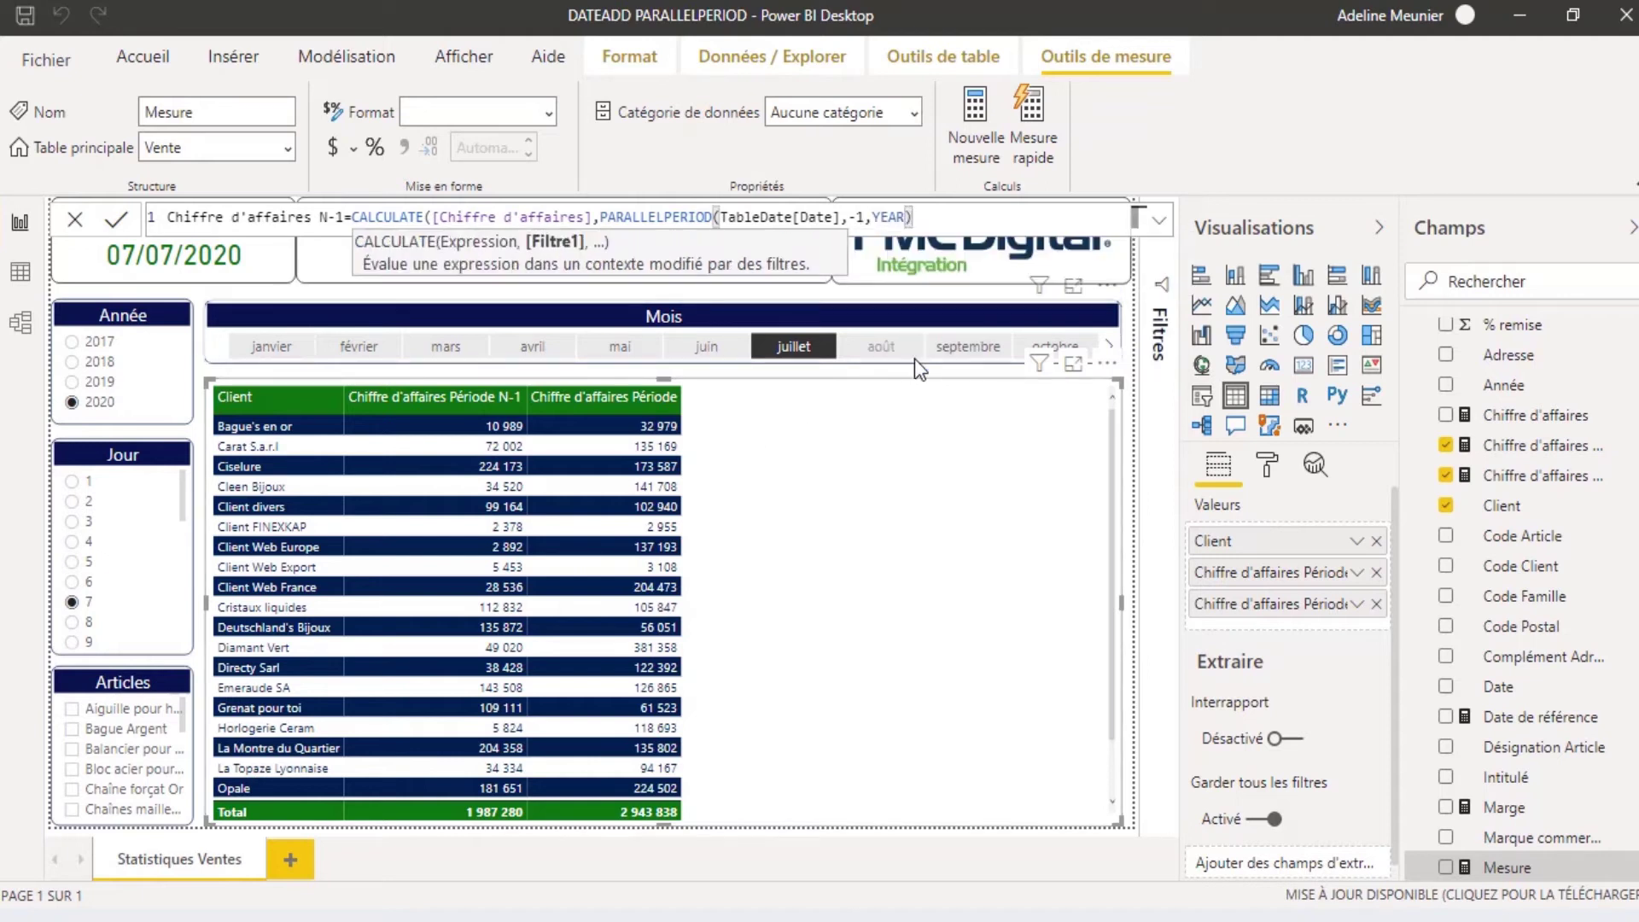
{"action": "left_click", "coordinate": [114, 220]}
Step: Format the Chiffre d'affaires N-1 measure as Nombre décimal with 0 decimals and a thousands separator
{"action": "left_click", "coordinate": [548, 112]}
{"action": "left_click", "coordinate": [512, 212]}
{"action": "type", "text": "0"}
{"action": "left_click", "coordinate": [404, 146]}
{"action": "left_click", "coordinate": [75, 224]}
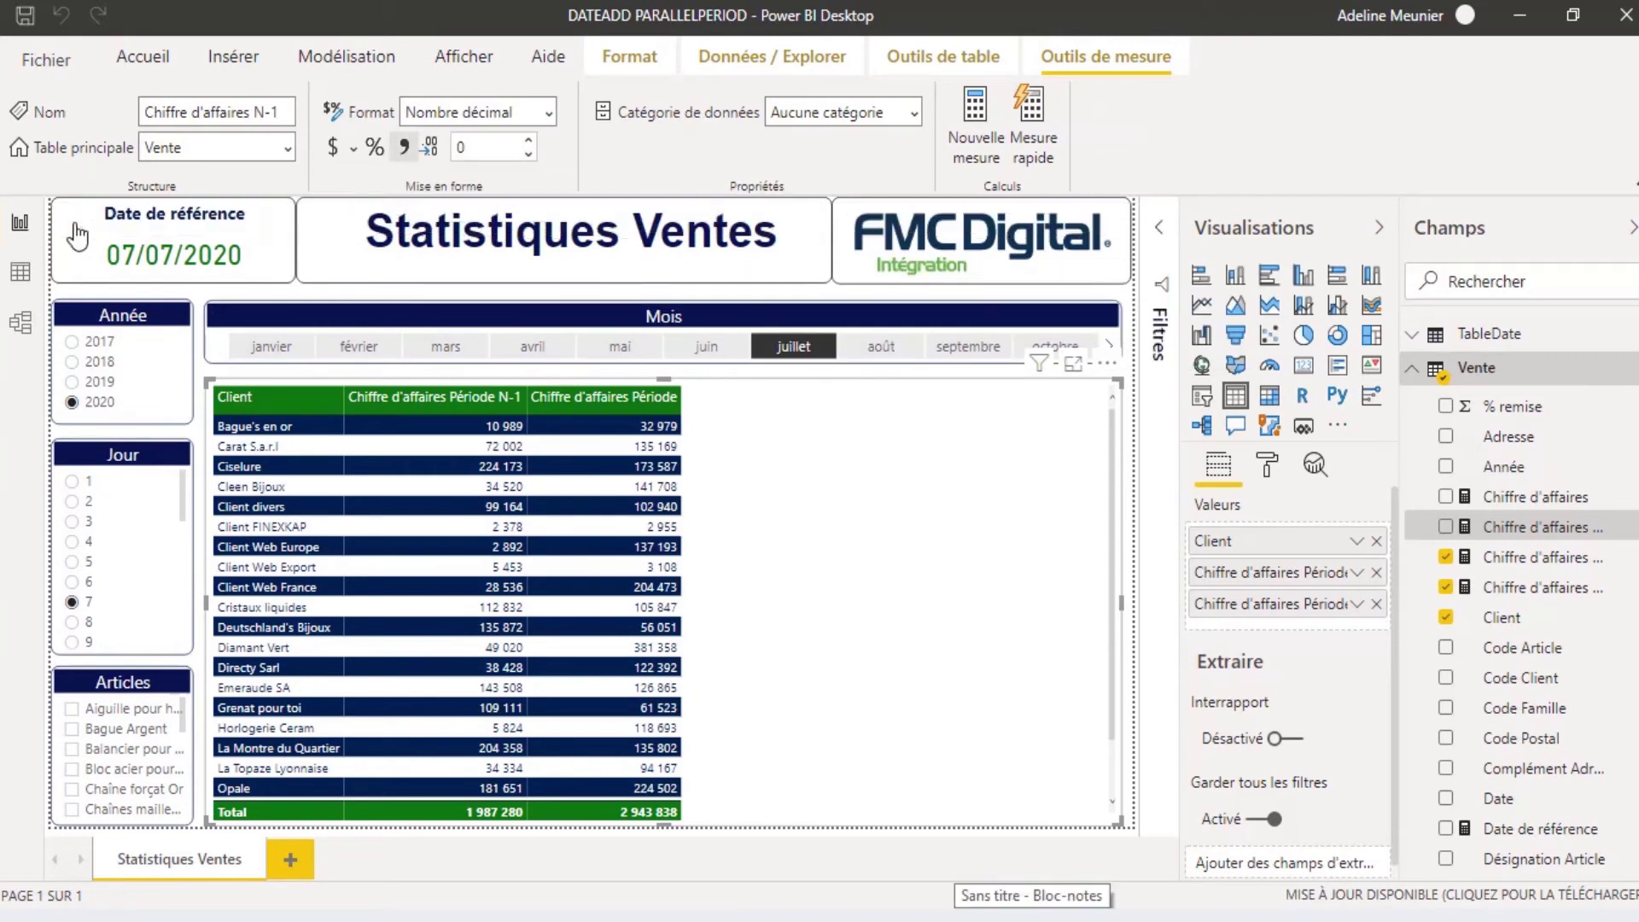
Step: Add Chiffre d'affaires N-1 to the client table and place it directly after the Client column
{"action": "left_click_drag", "start_coordinate": [1516, 527], "coordinate": [769, 555]}
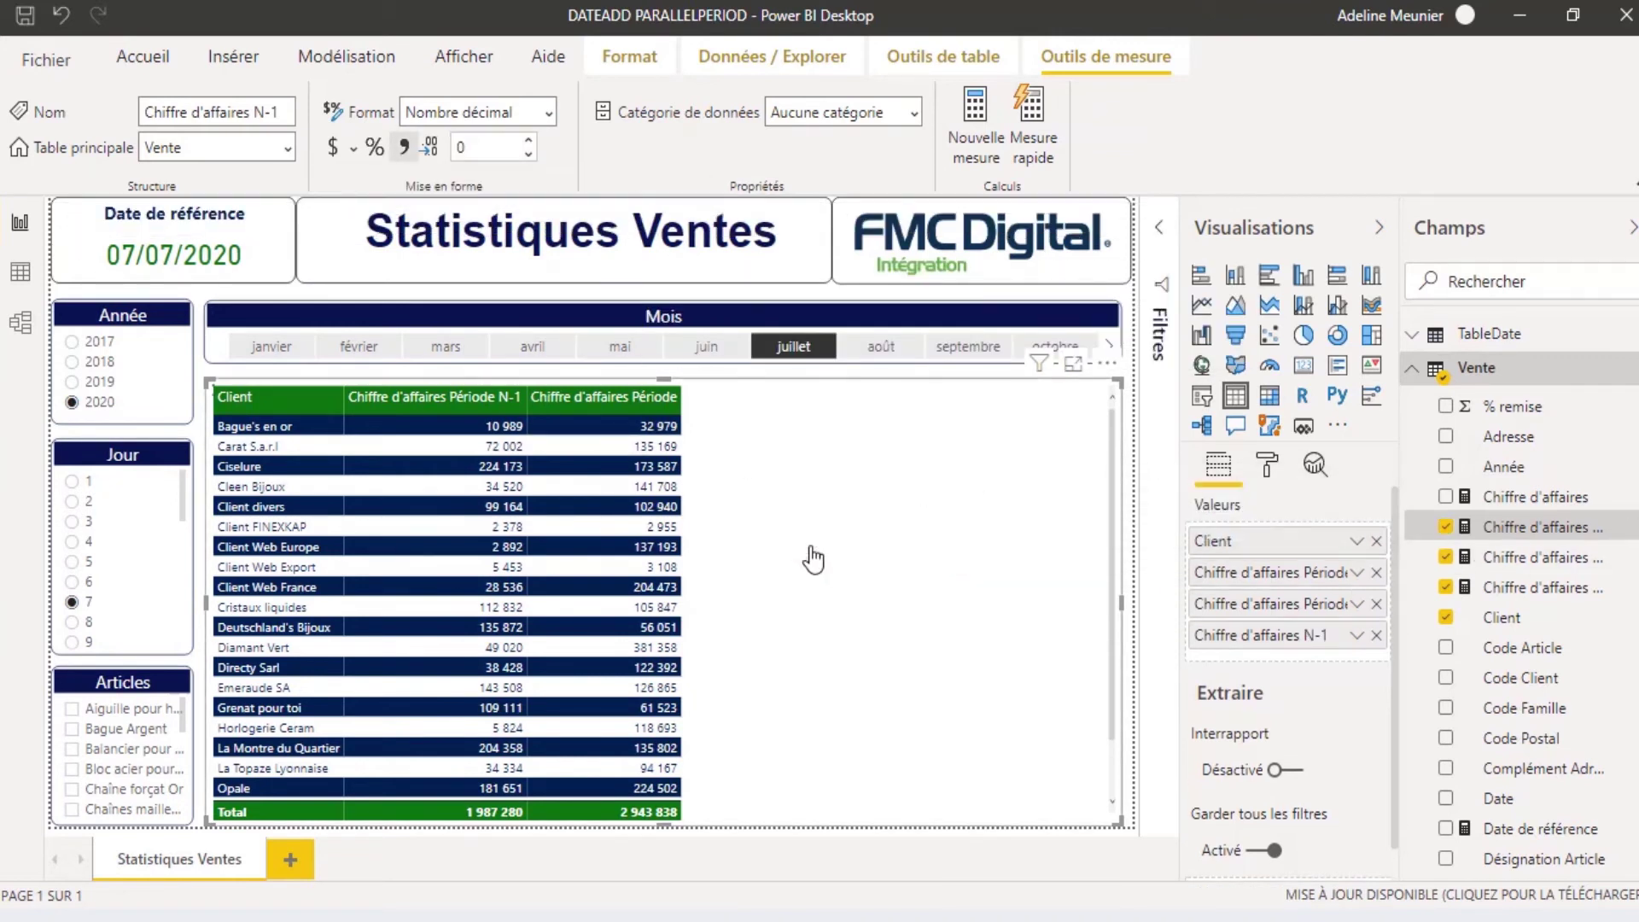
{"action": "left_click_drag", "start_coordinate": [1207, 636], "coordinate": [1227, 577]}
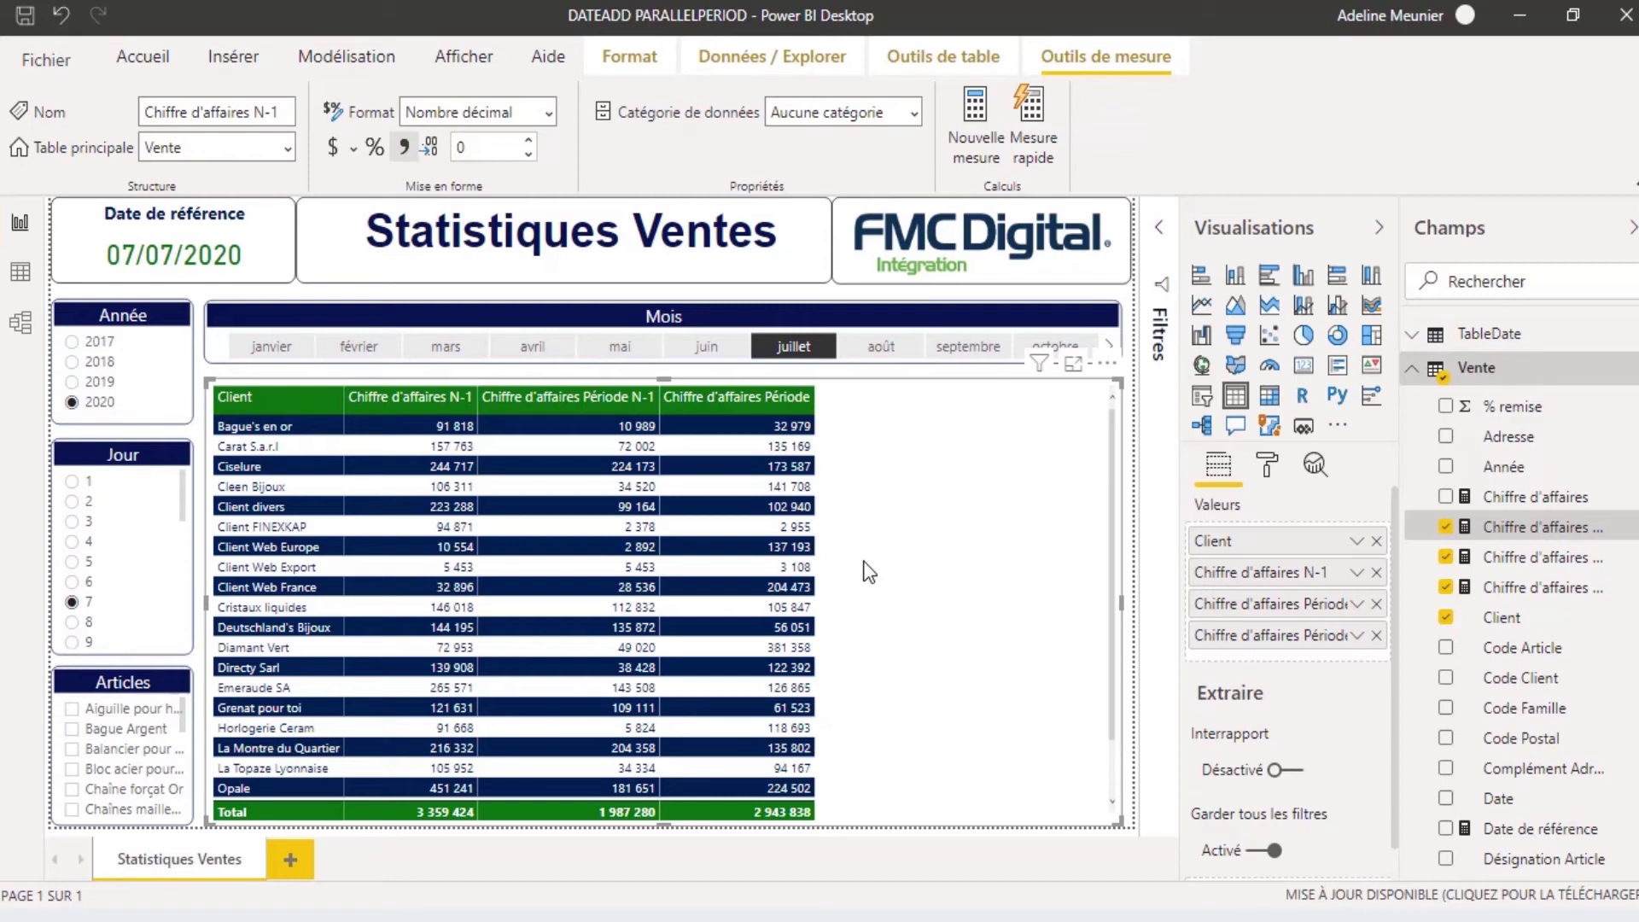
Step: Create the measure % Réalisation par rapport Année N-1 in the Vente table as DIVIDE([Chiffre d'affaires Période],[Chiffre d'affaires N-1],1)
{"action": "right_click", "coordinate": [1439, 376]}
{"action": "left_click", "coordinate": [1436, 402]}
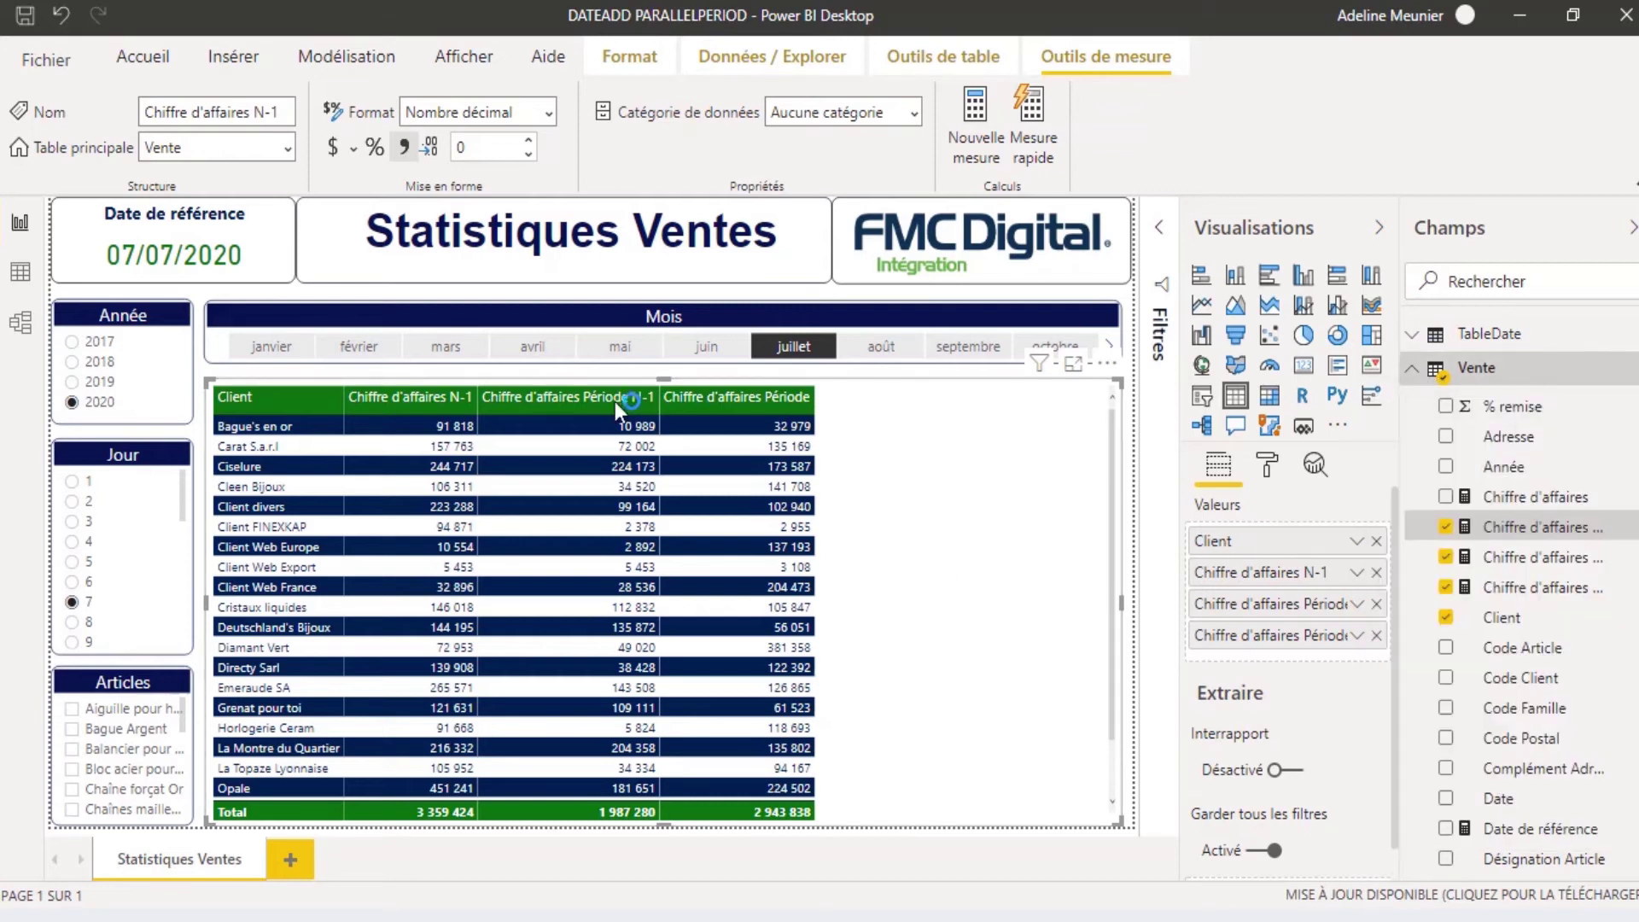
{"action": "type", "text": "% Réalisation par rapport Année N-1=di"}
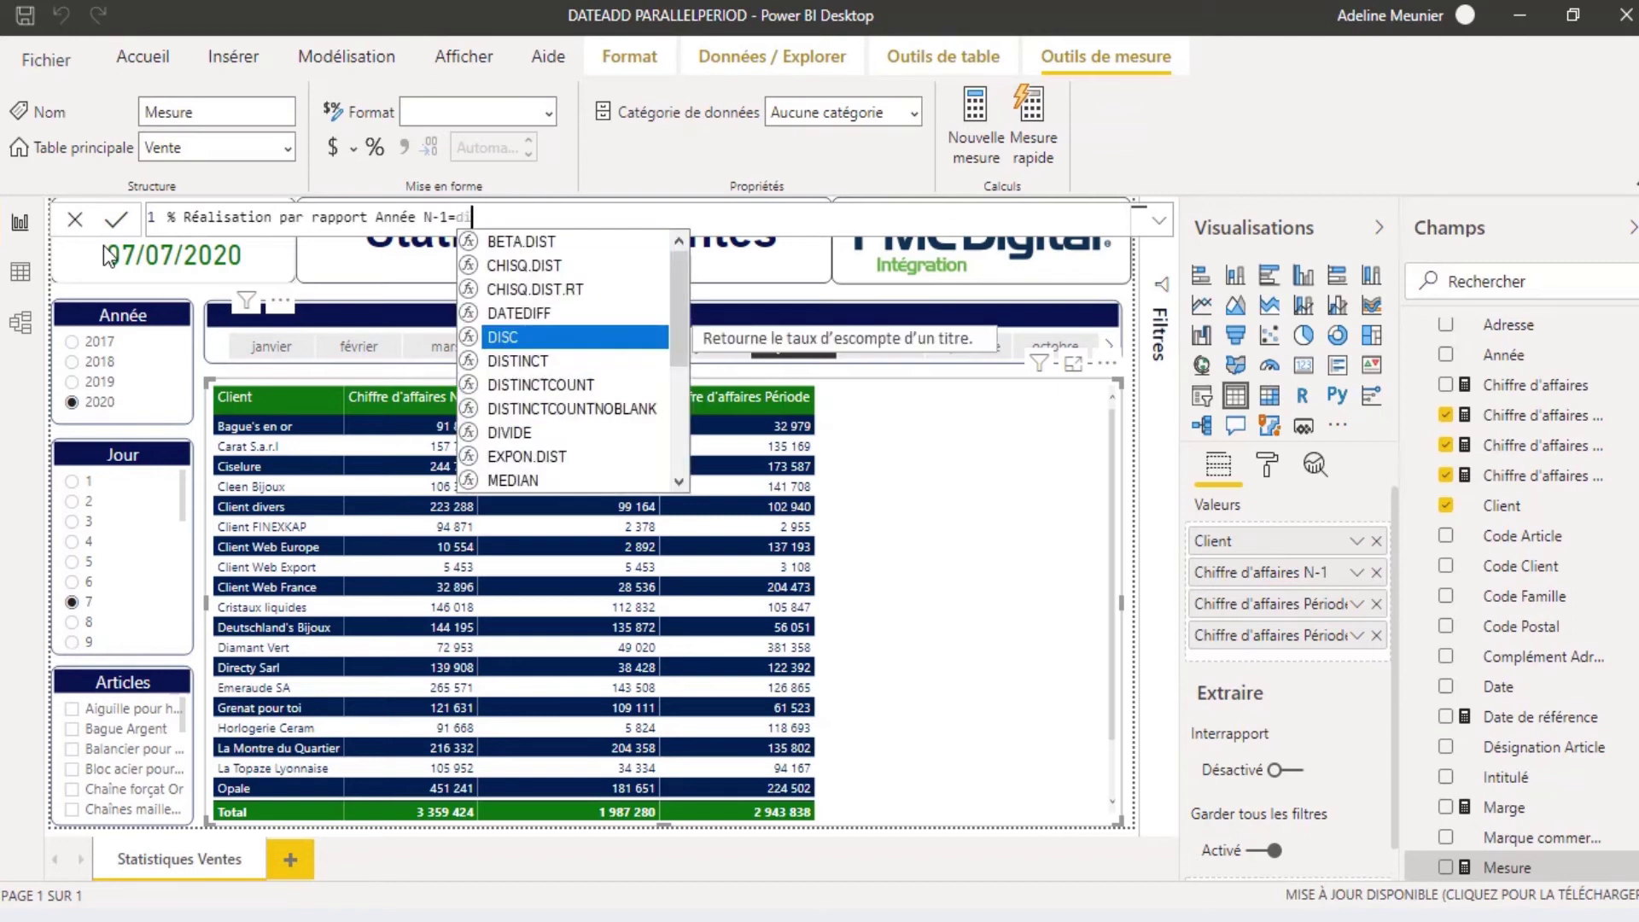
{"action": "type", "text": "vi"}
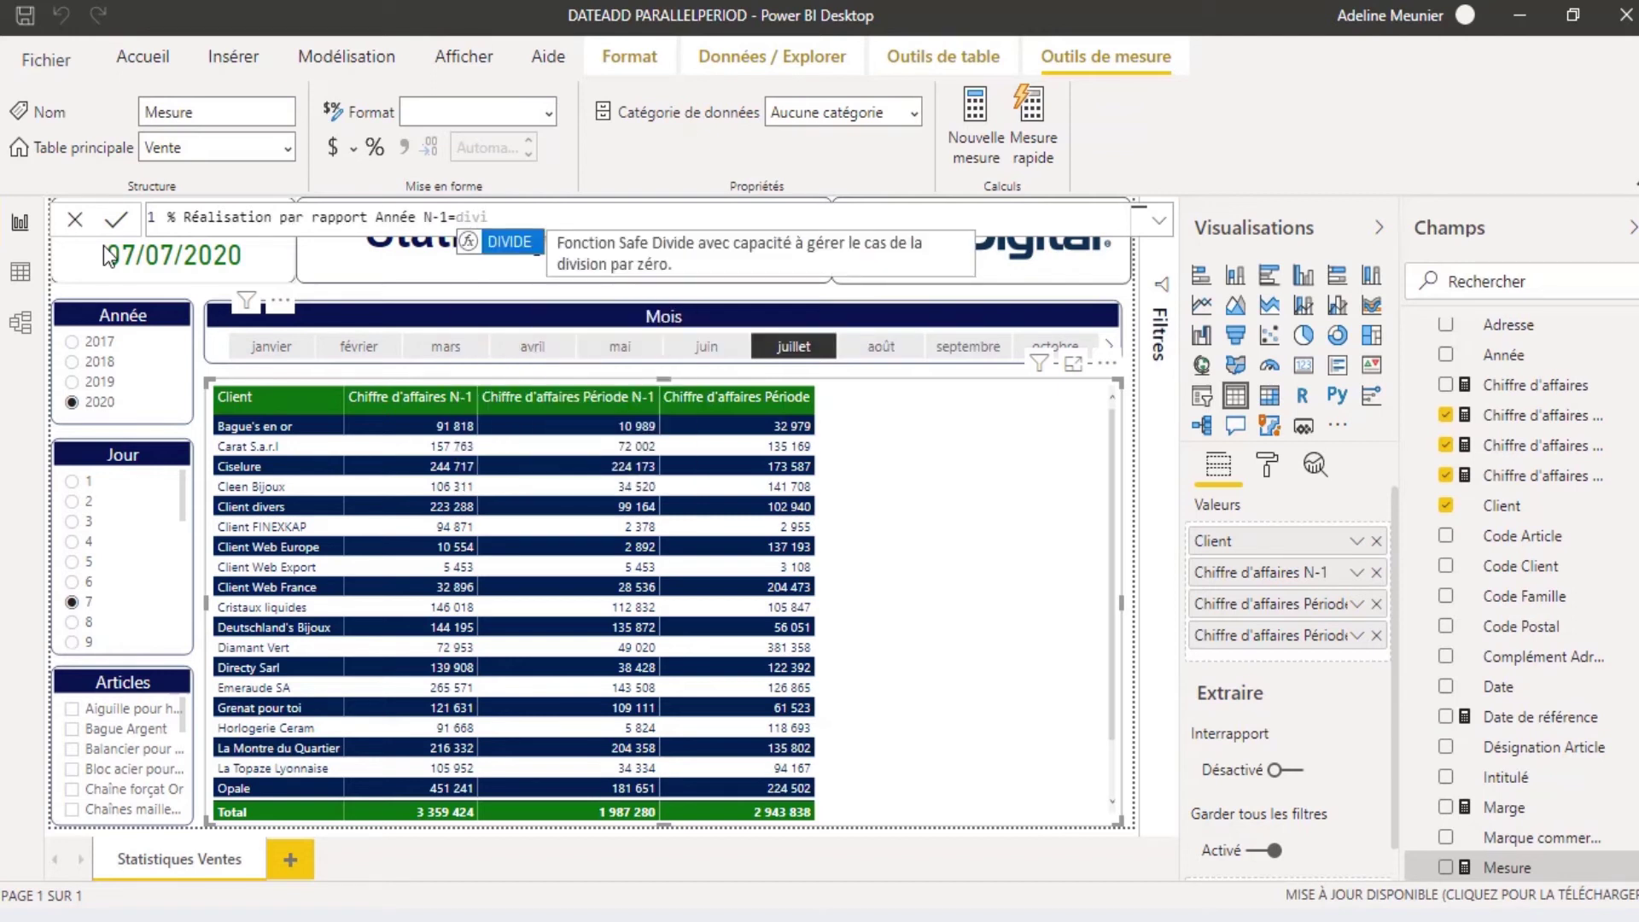
{"action": "left_click", "coordinate": [500, 242]}
{"action": "type", "text": "chif"}
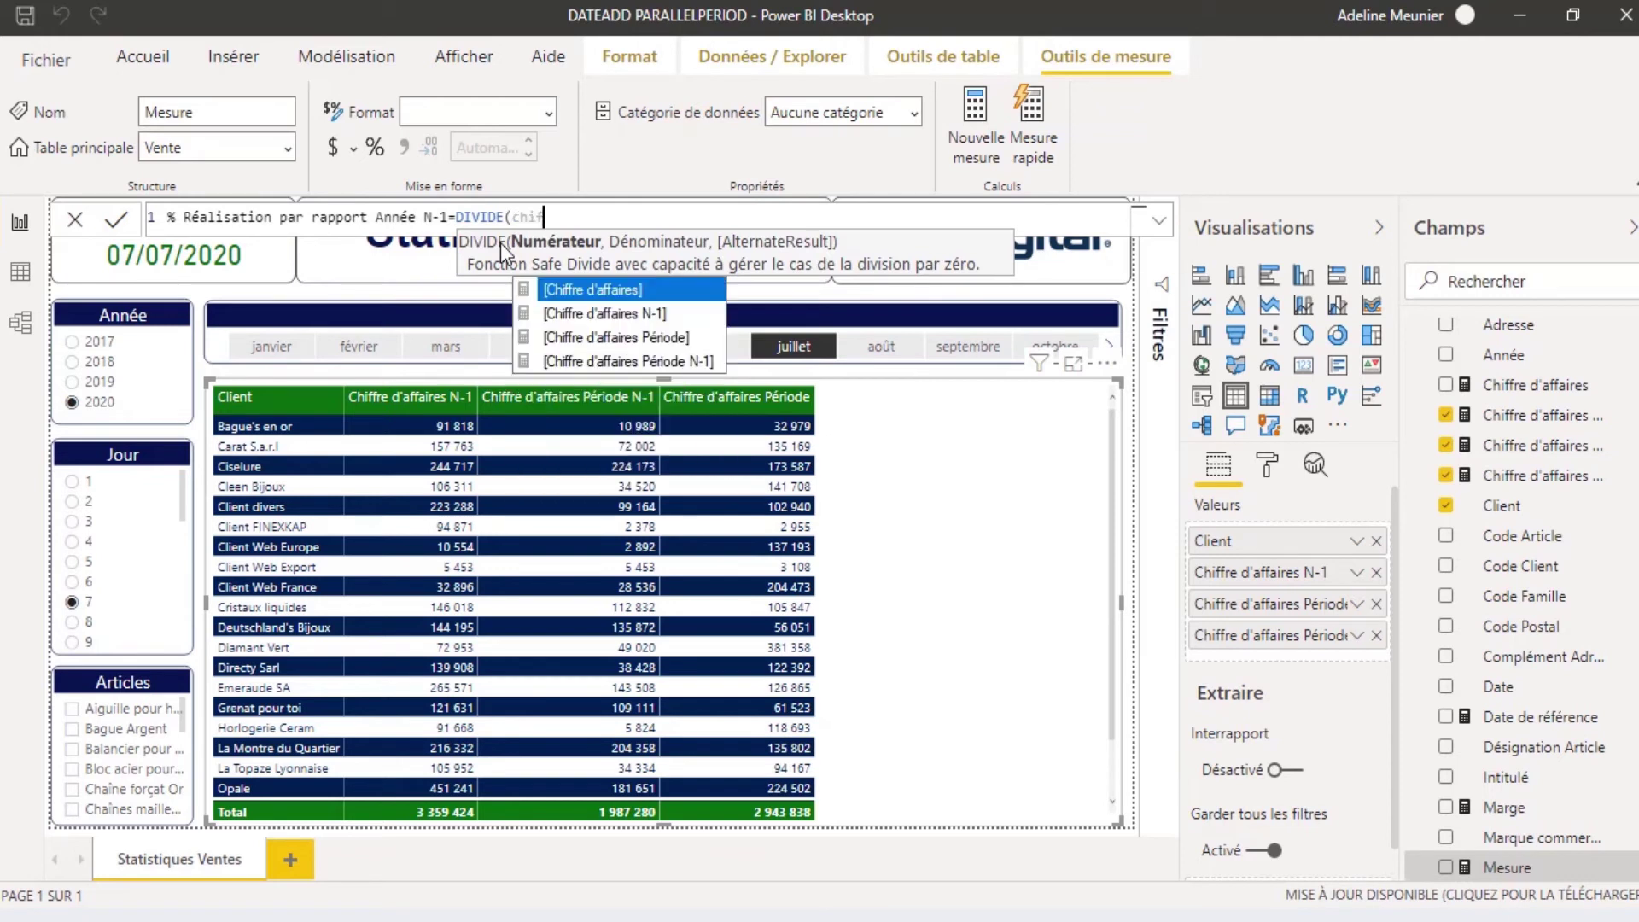
{"action": "left_click", "coordinate": [566, 337]}
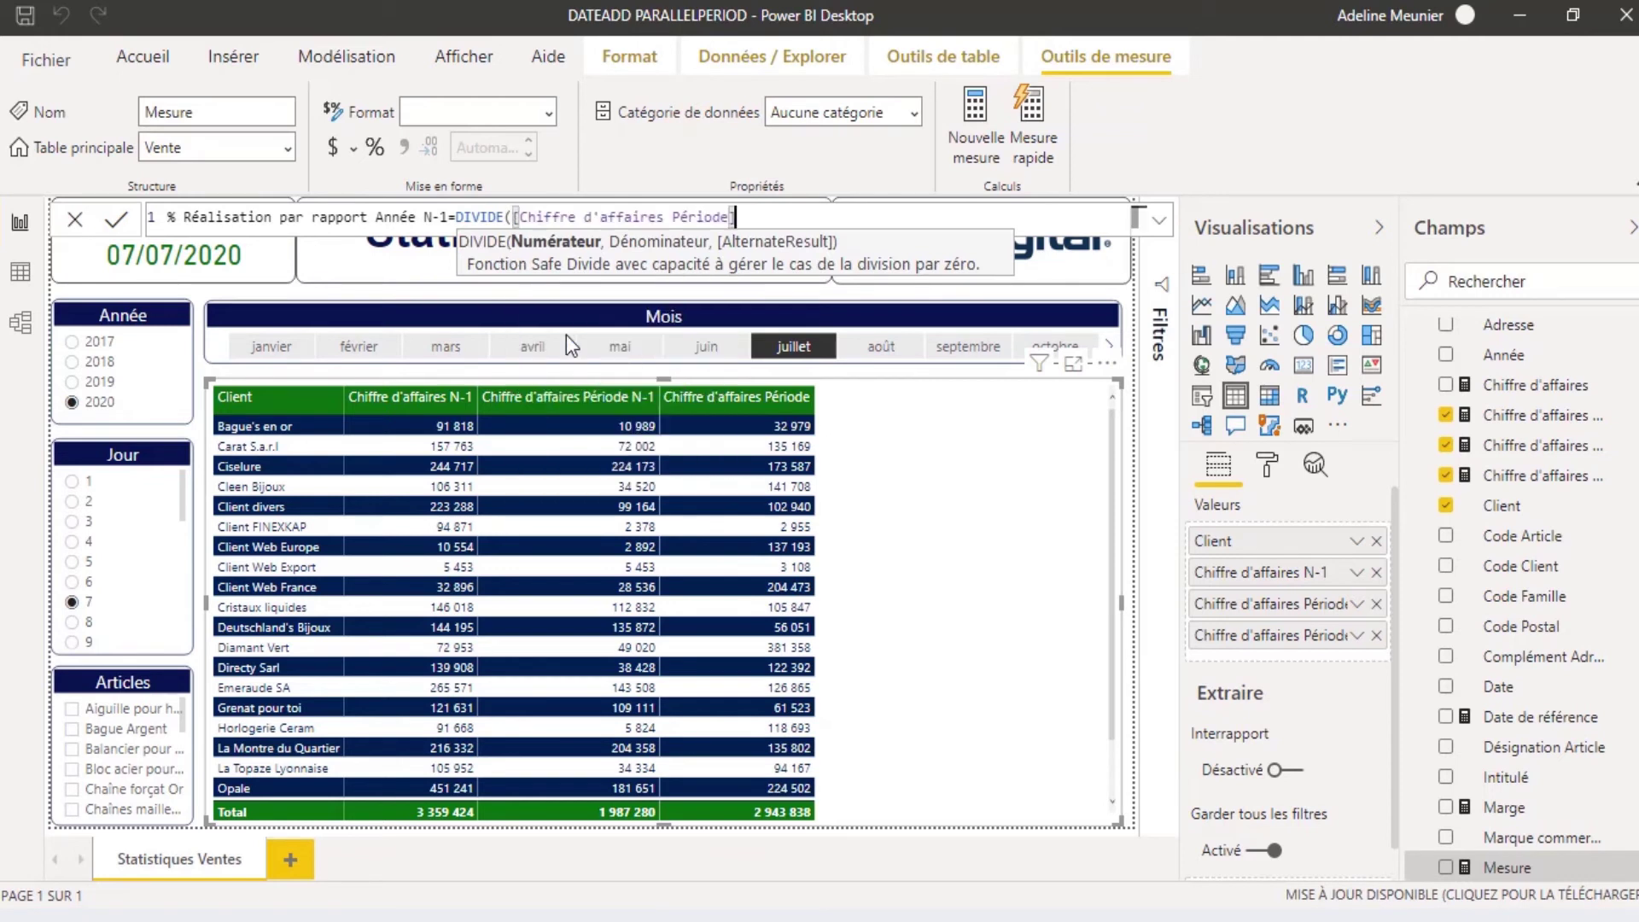
{"action": "type", "text": ",chif"}
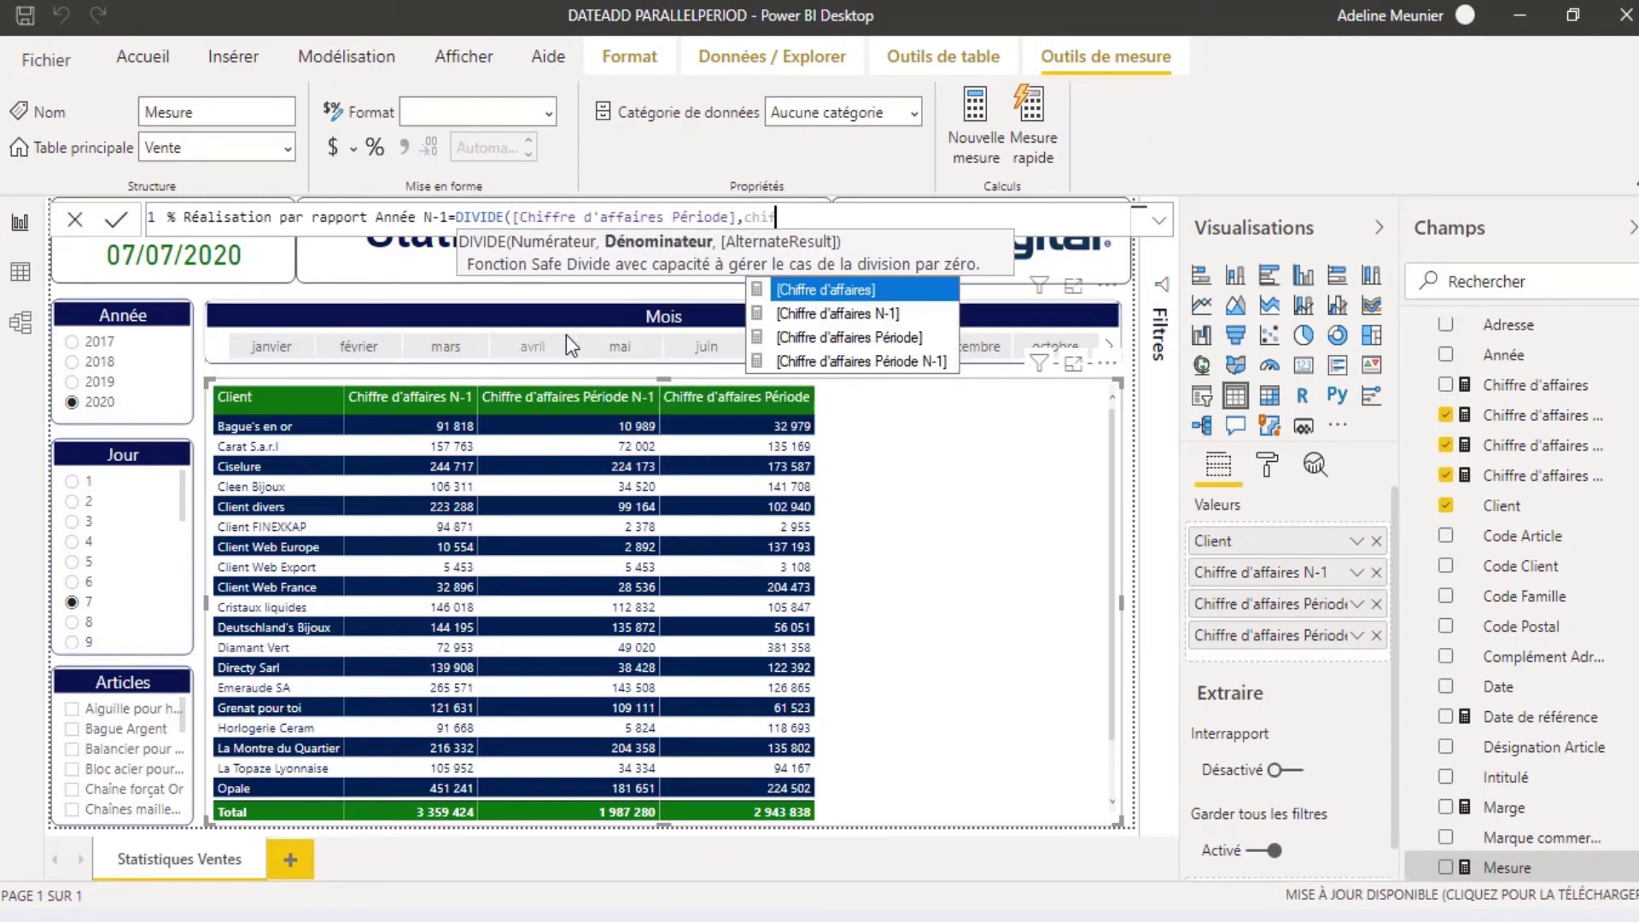
{"action": "left_click", "coordinate": [798, 314]}
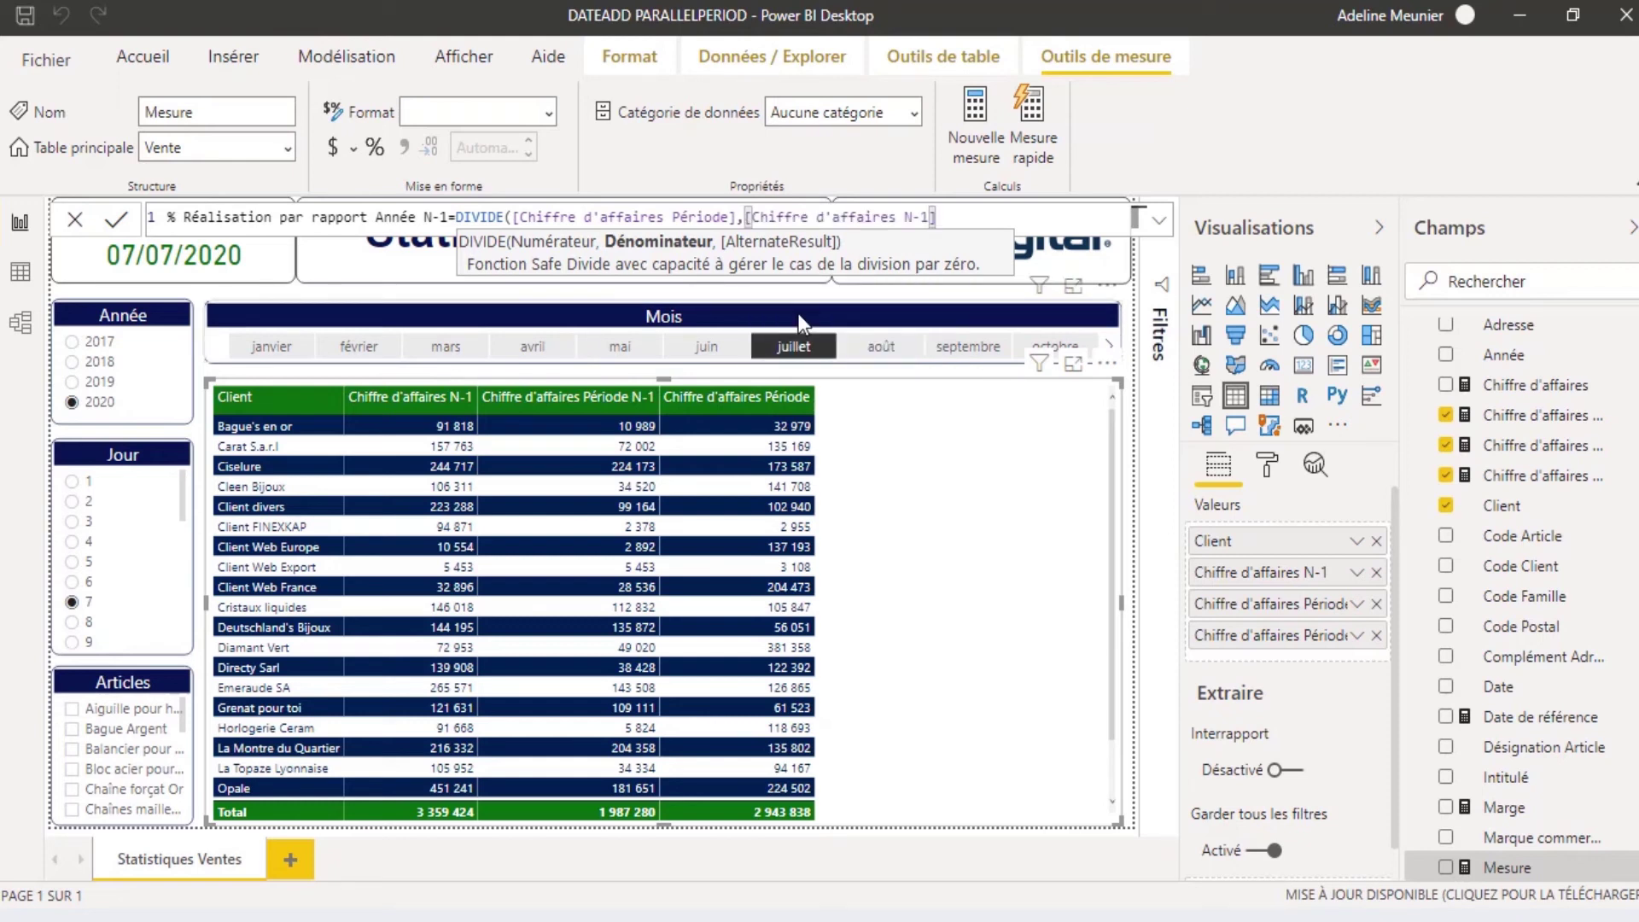
{"action": "type", "text": ","}
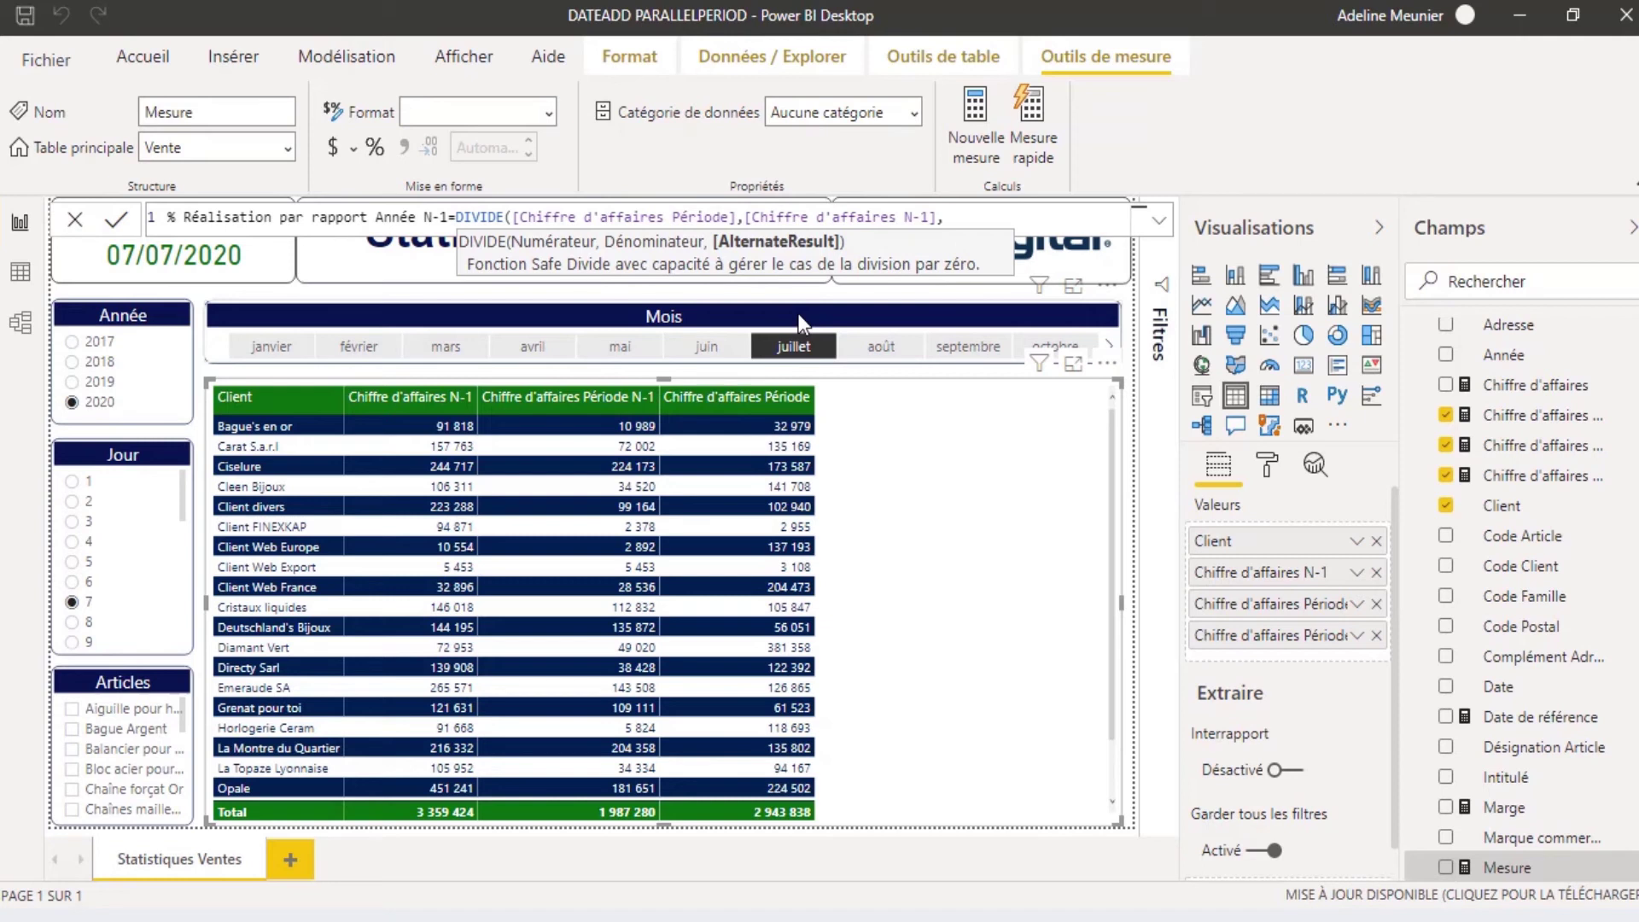
{"action": "type", "text": "1)"}
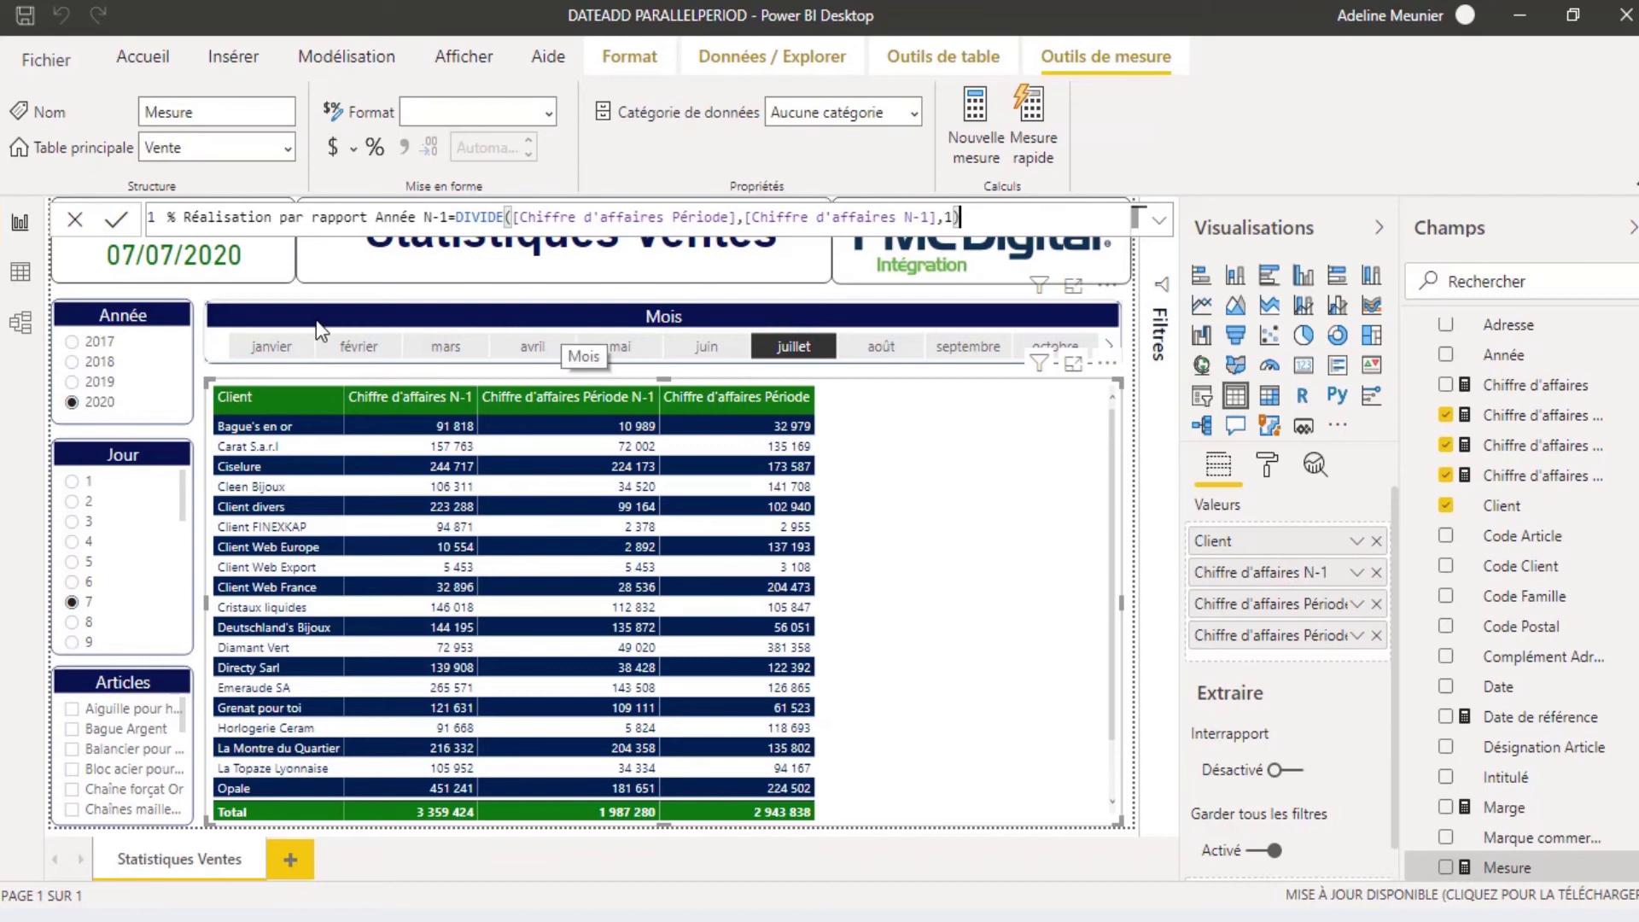
{"action": "left_click", "coordinate": [116, 221]}
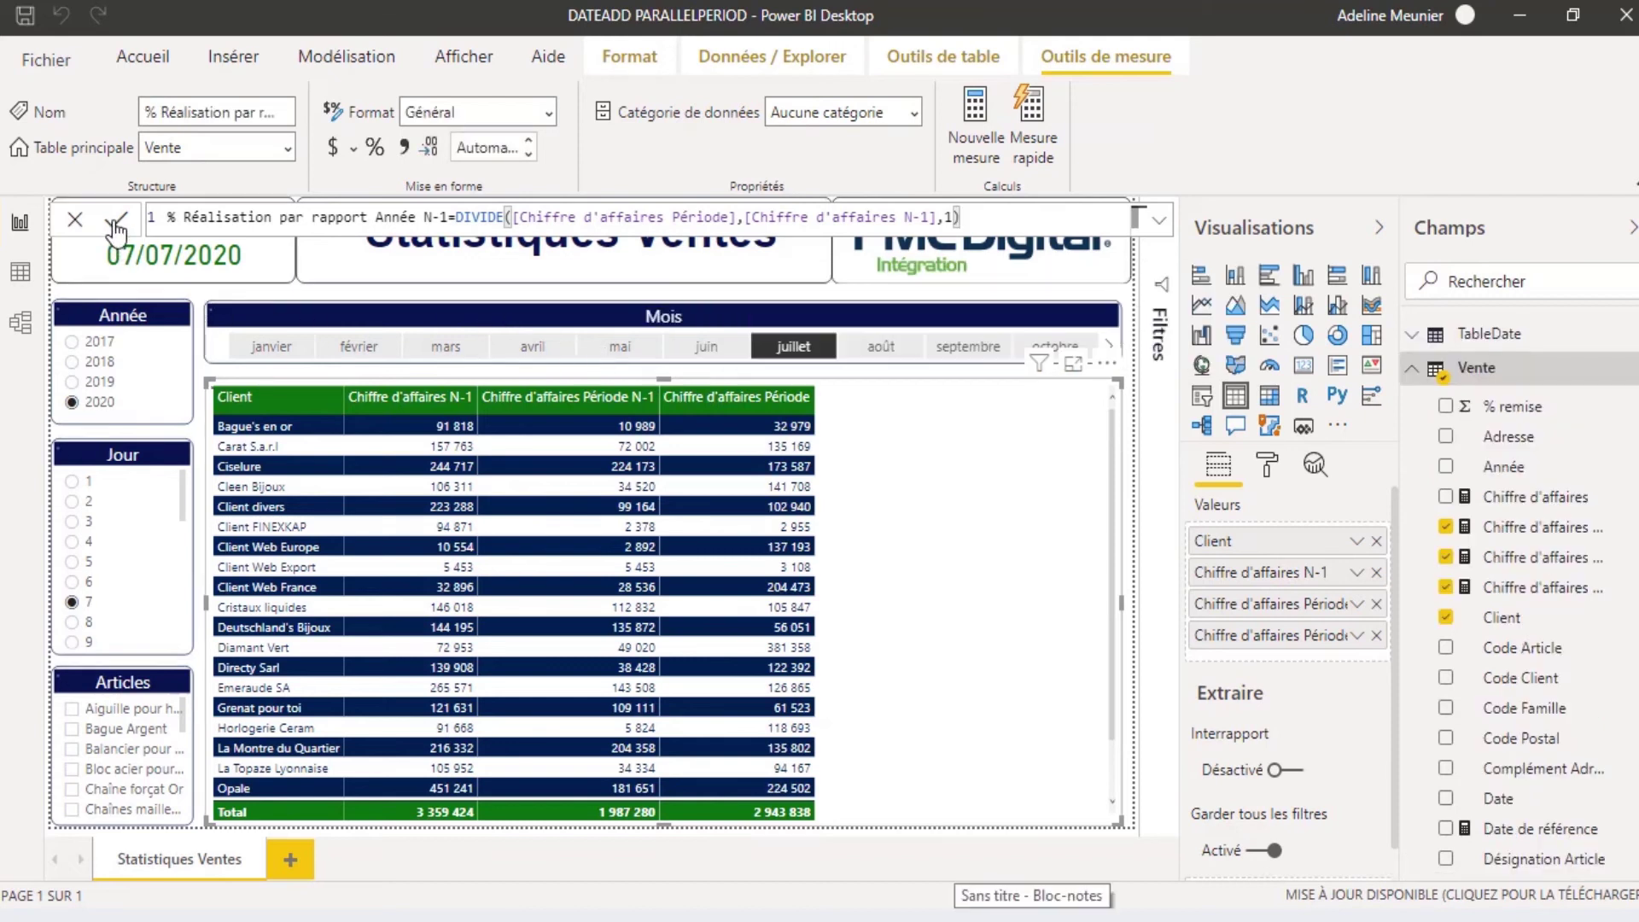
Step: Format % Réalisation par rapport Année N-1 as Pourcentage with 0 decimals and add it to the client table
{"action": "left_click", "coordinate": [479, 112]}
{"action": "left_click", "coordinate": [478, 282]}
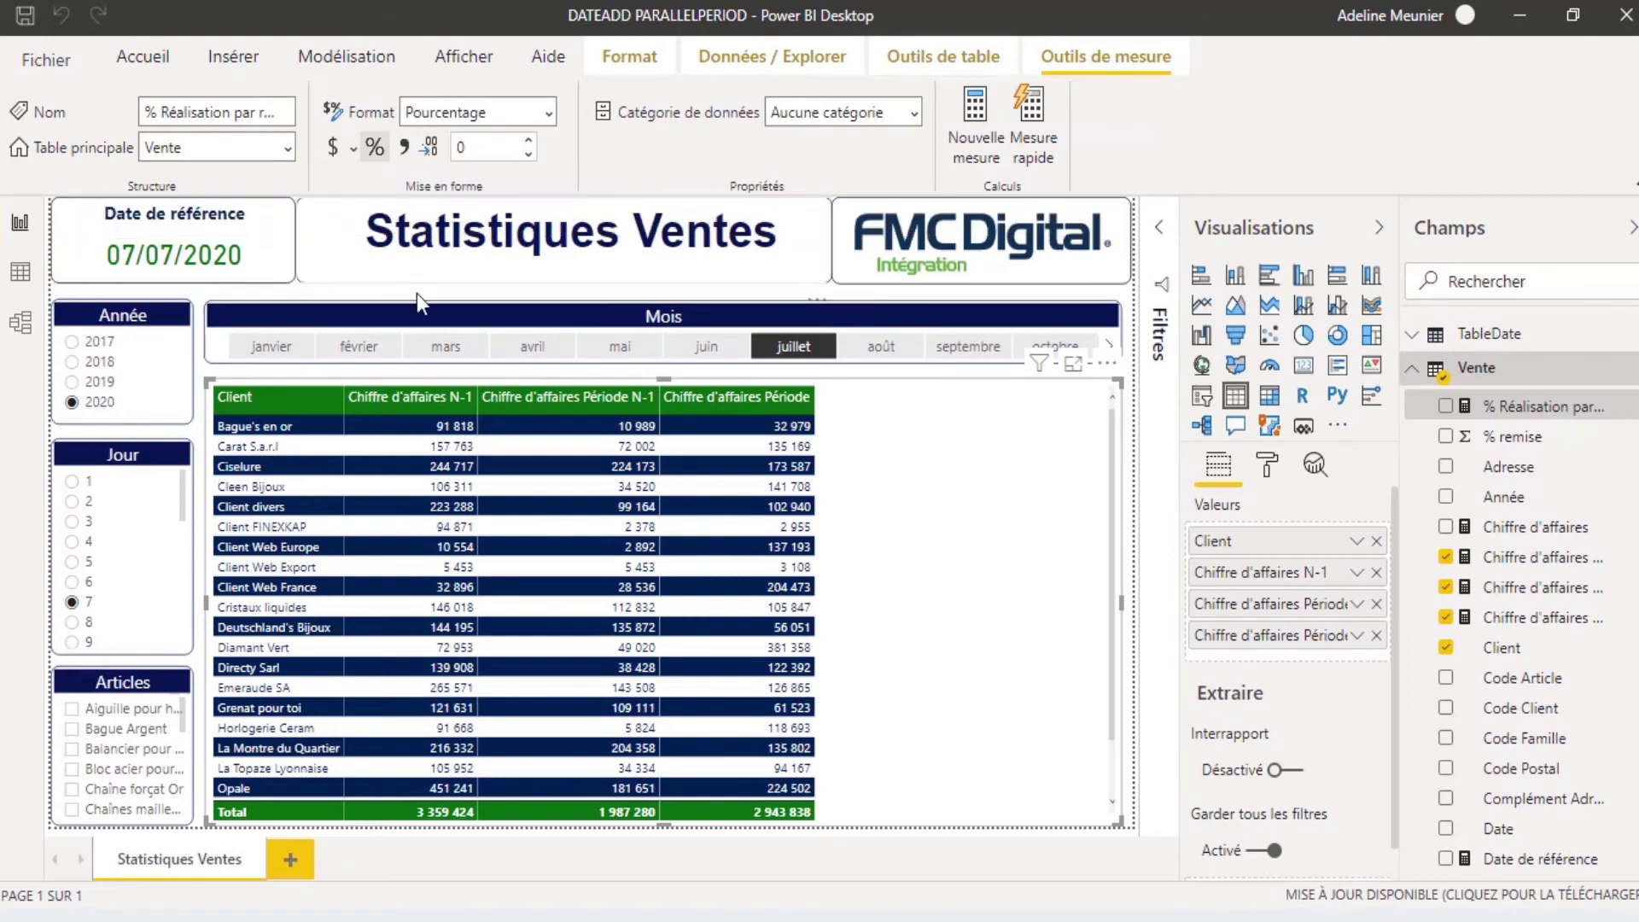
{"action": "left_click_drag", "start_coordinate": [1529, 406], "coordinate": [975, 493]}
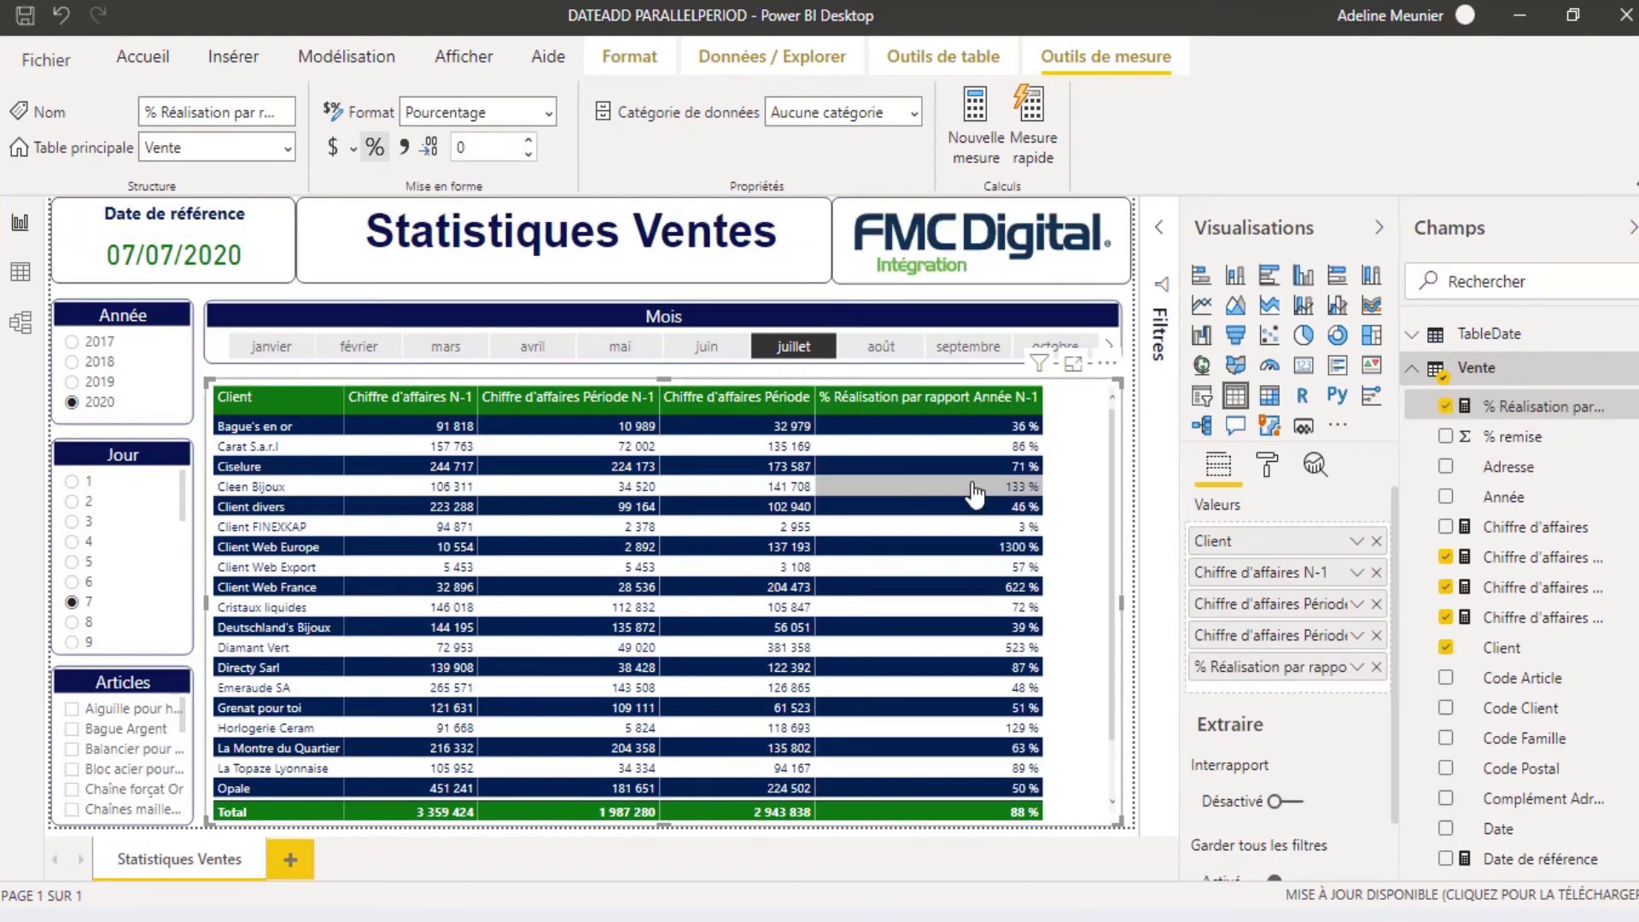
Step: Create the measure Variation Période par rapport Période N-1 in the Vente table as [Chiffre d'affaires Période]-[Chiffre d'affaires Période N-1]
{"action": "right_click", "coordinate": [1447, 380]}
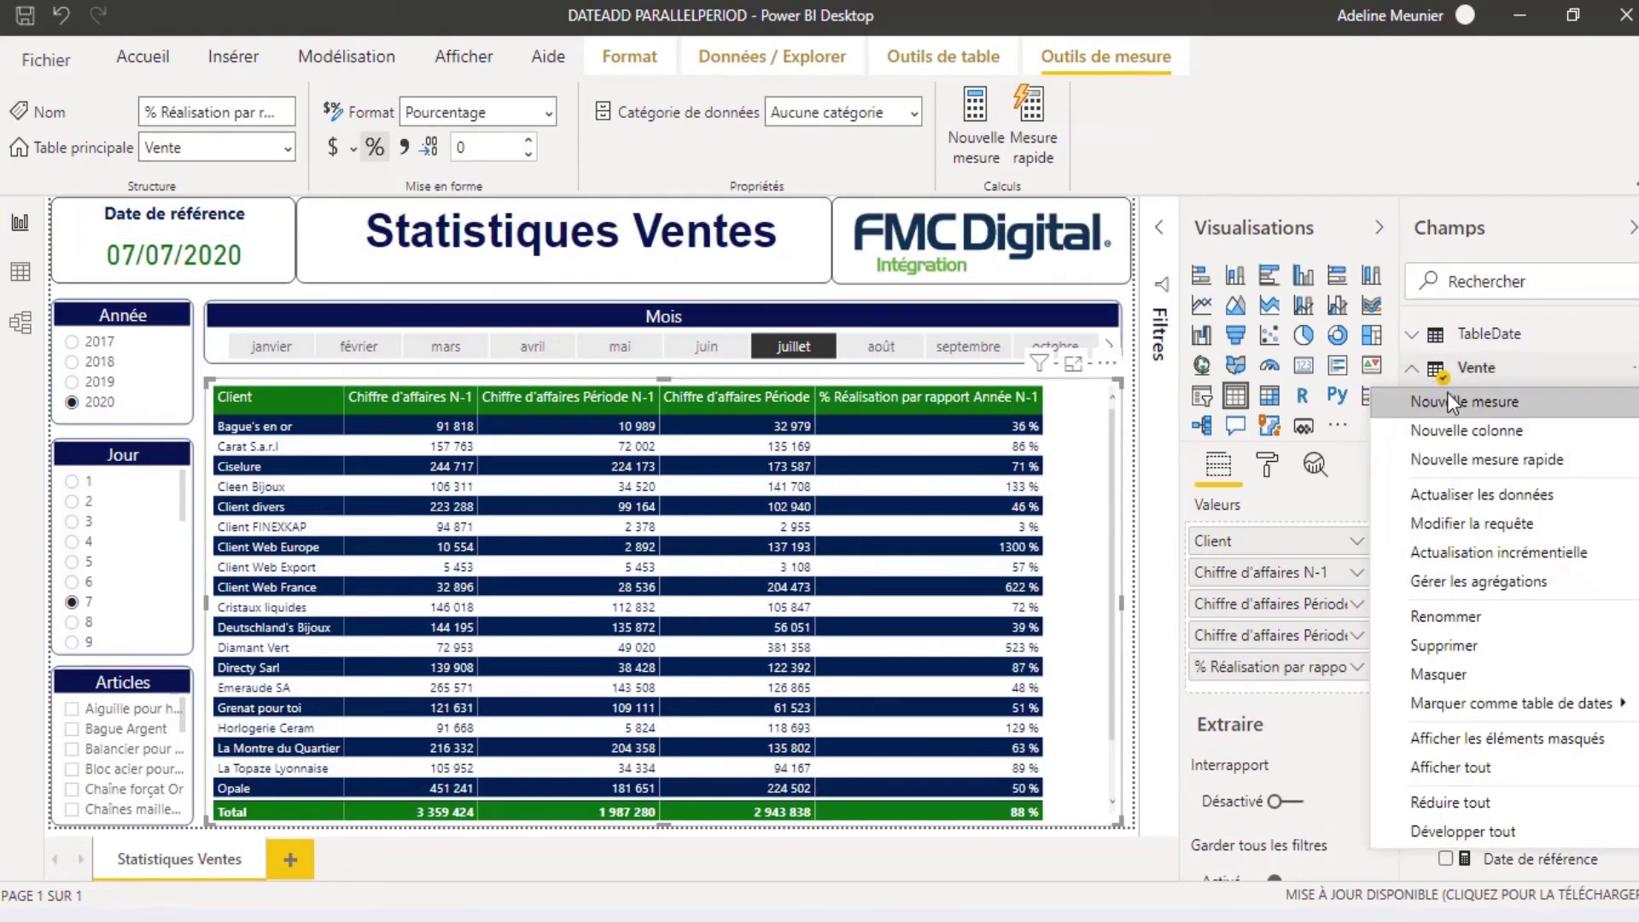
{"action": "left_click", "coordinate": [1449, 400]}
{"action": "type", "text": "Variation Période par rapport Période N-1=chif"}
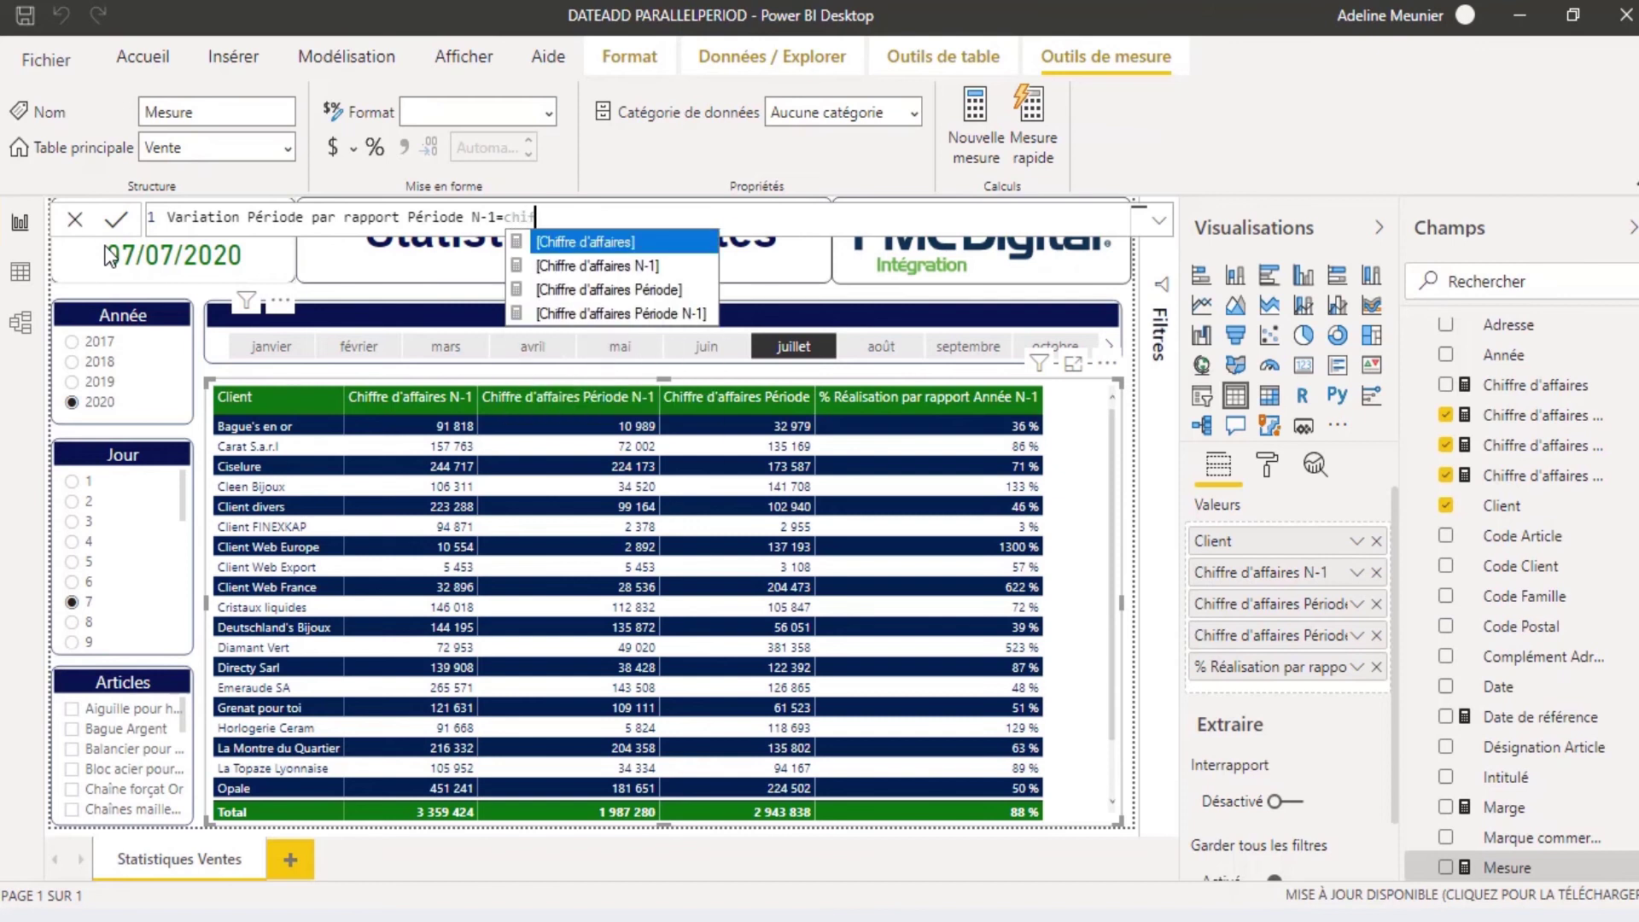
{"action": "left_click", "coordinate": [562, 289]}
{"action": "type", "text": "-chif"}
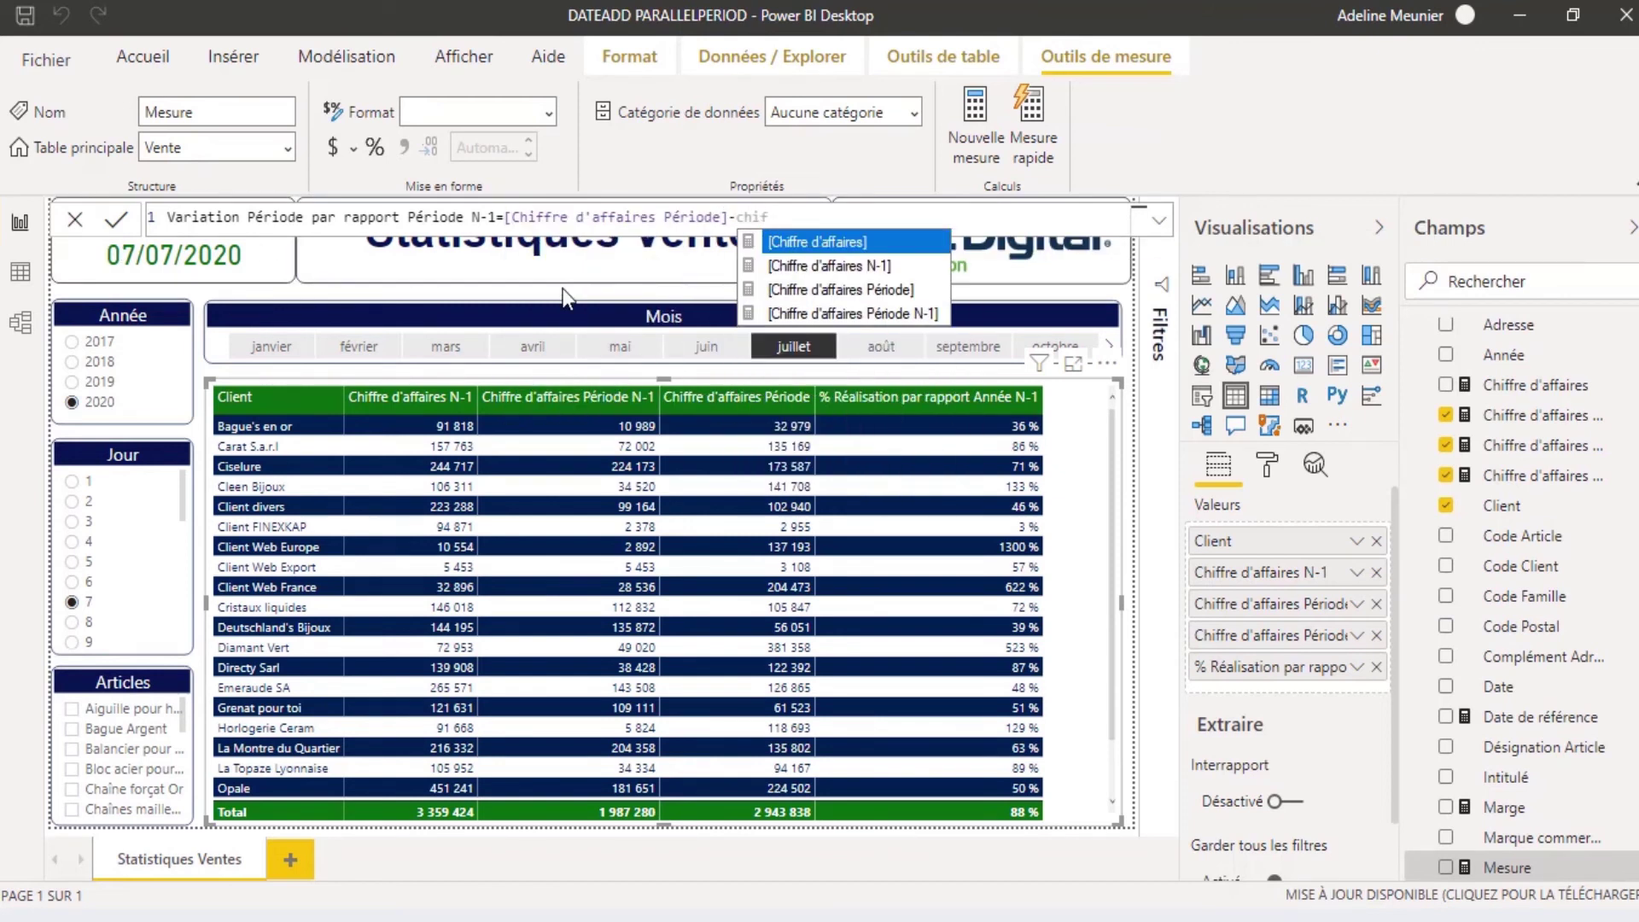
{"action": "left_click", "coordinate": [805, 311]}
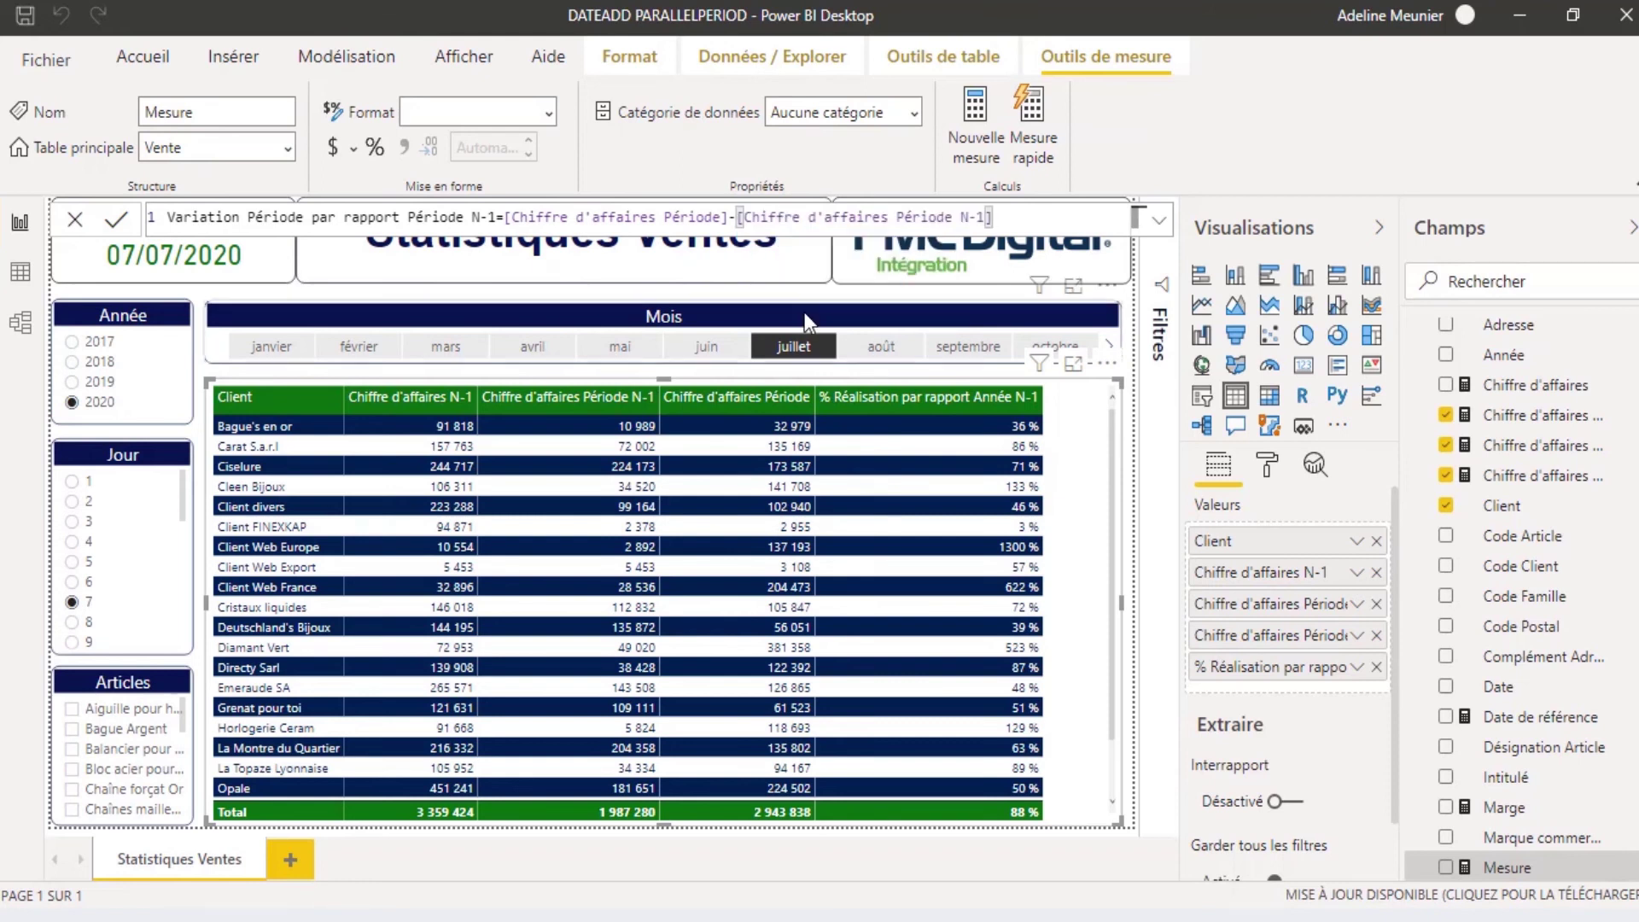
{"action": "left_click", "coordinate": [116, 219]}
Step: Format Variation Période par rapport Période N-1 as Nombre décimal with 0 decimals and a thousands separator, and add it to the client table
{"action": "left_click", "coordinate": [478, 112]}
{"action": "left_click", "coordinate": [461, 209]}
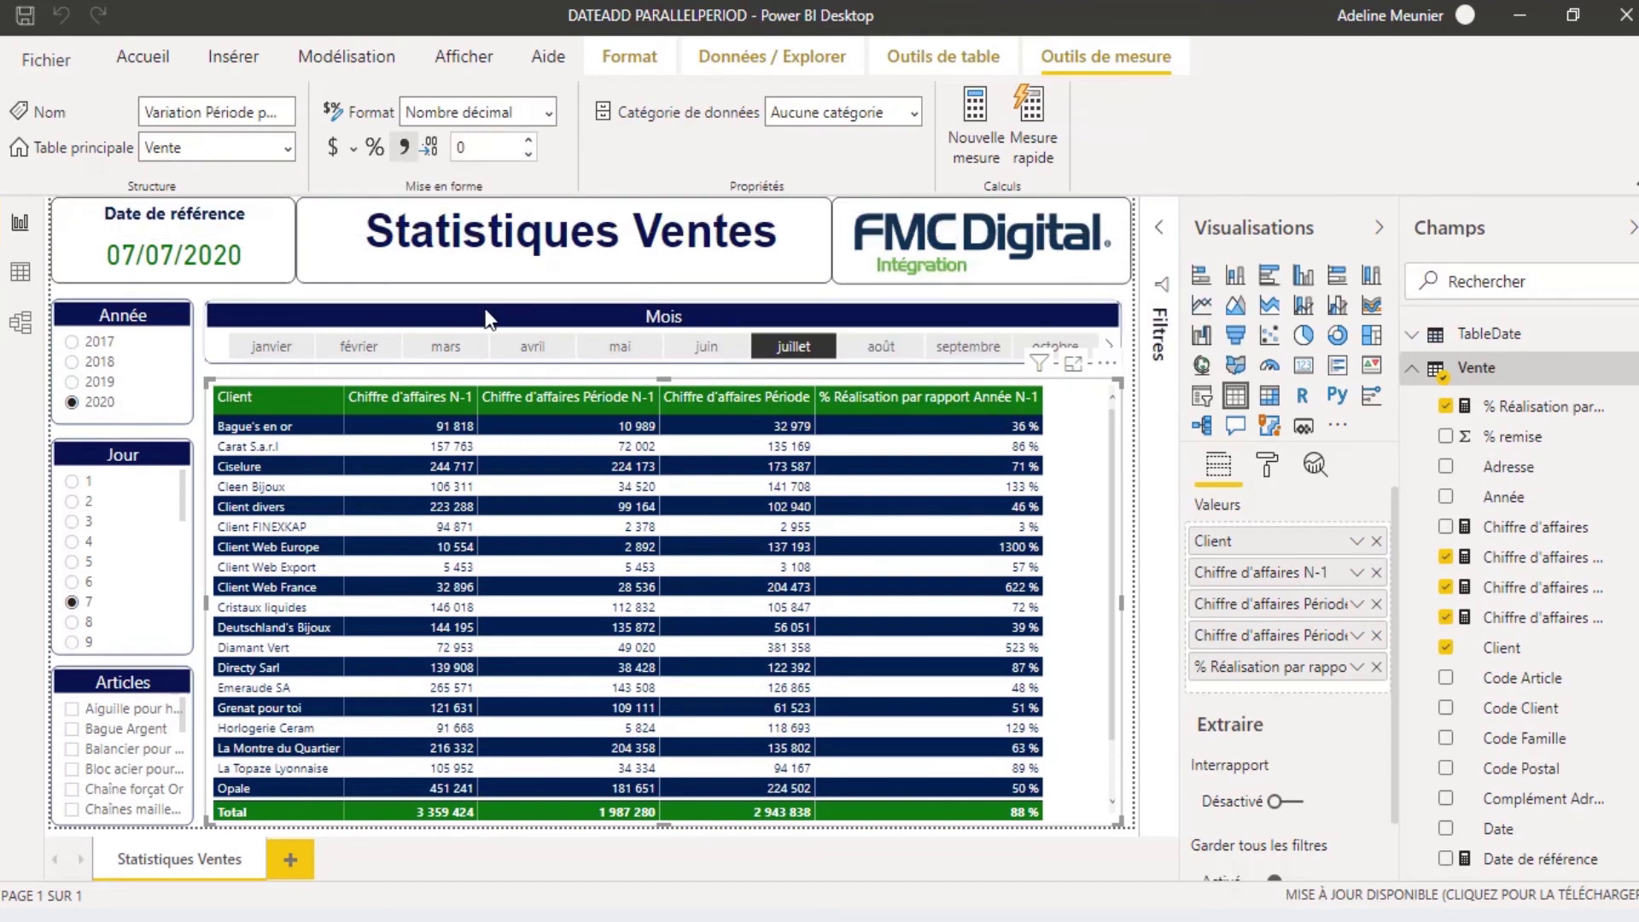
{"action": "scroll", "coordinate": [1528, 410], "scroll_direction": "down", "scroll_amount": 7}
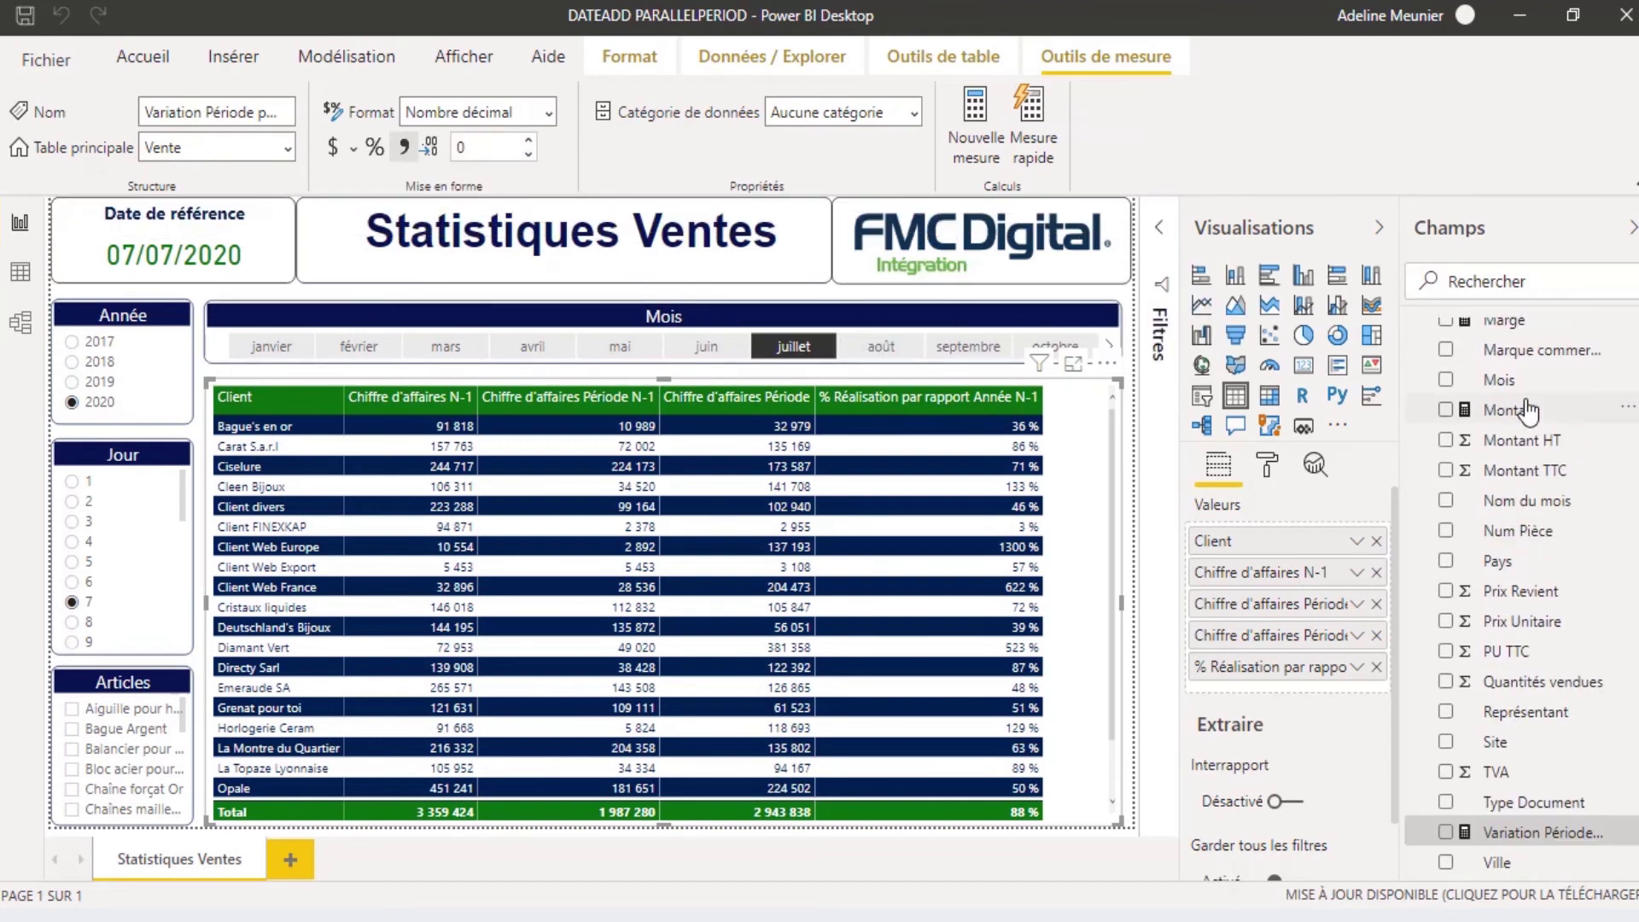
{"action": "left_click_drag", "start_coordinate": [1532, 833], "coordinate": [1077, 743]}
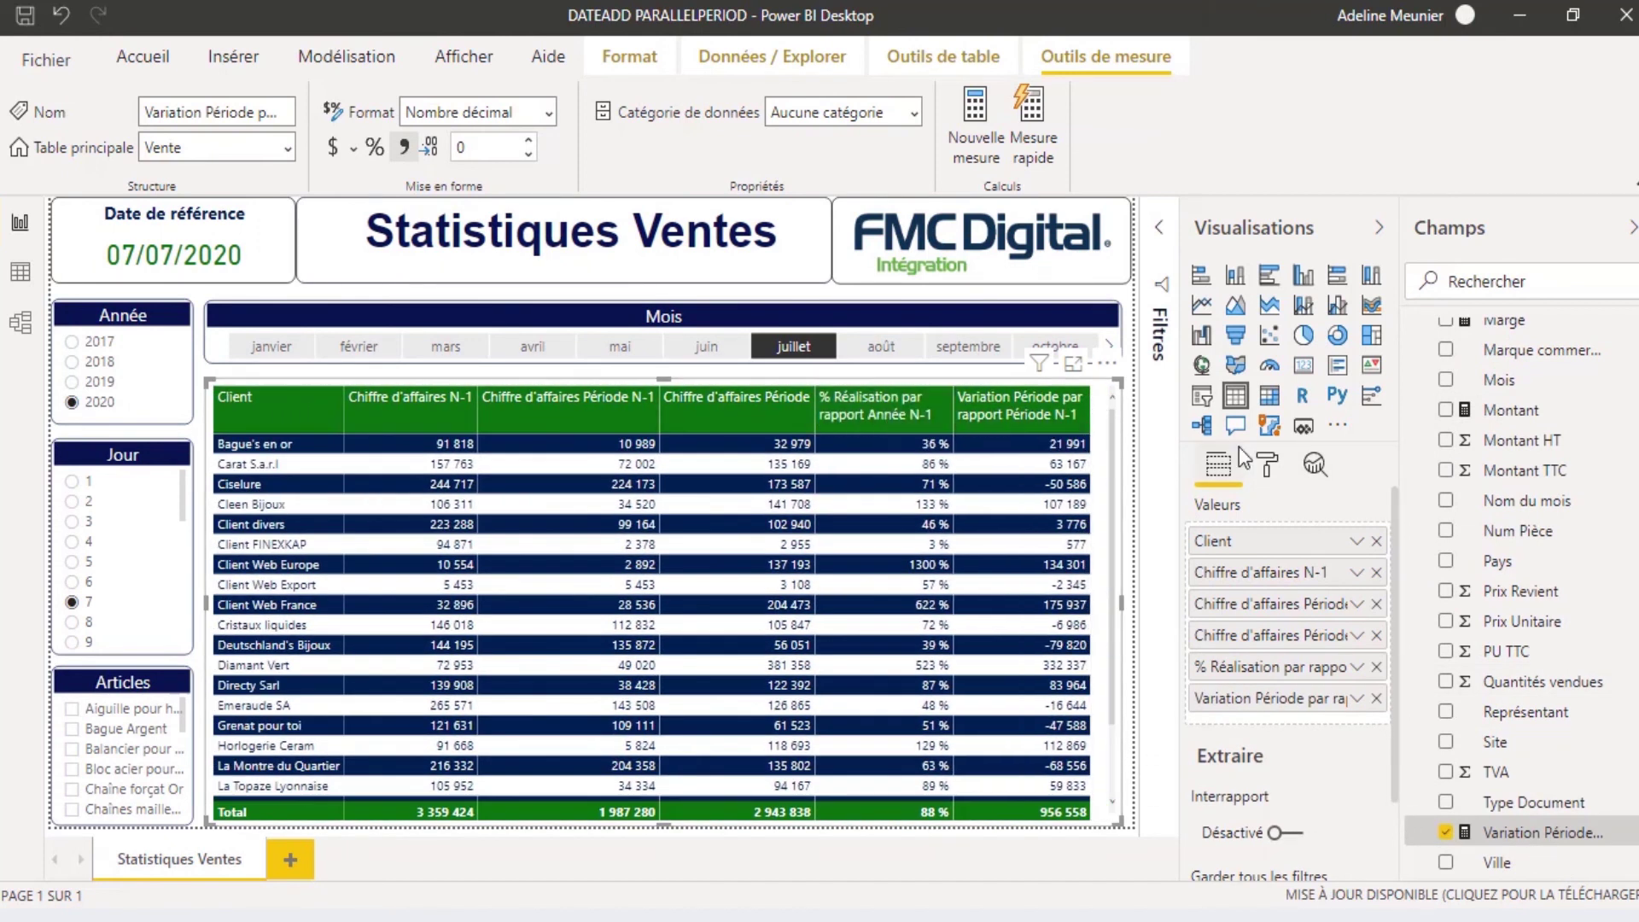
Step: Create the Vente measure Evolution Période par rapport Période N-1 as DIVIDE([Variation Période par rapport Période N-1],[Chiffre d'affaires Période N-1])
{"action": "scroll", "coordinate": [1451, 444], "scroll_direction": "up", "scroll_amount": 7}
{"action": "right_click", "coordinate": [1438, 374]}
{"action": "left_click", "coordinate": [1437, 397]}
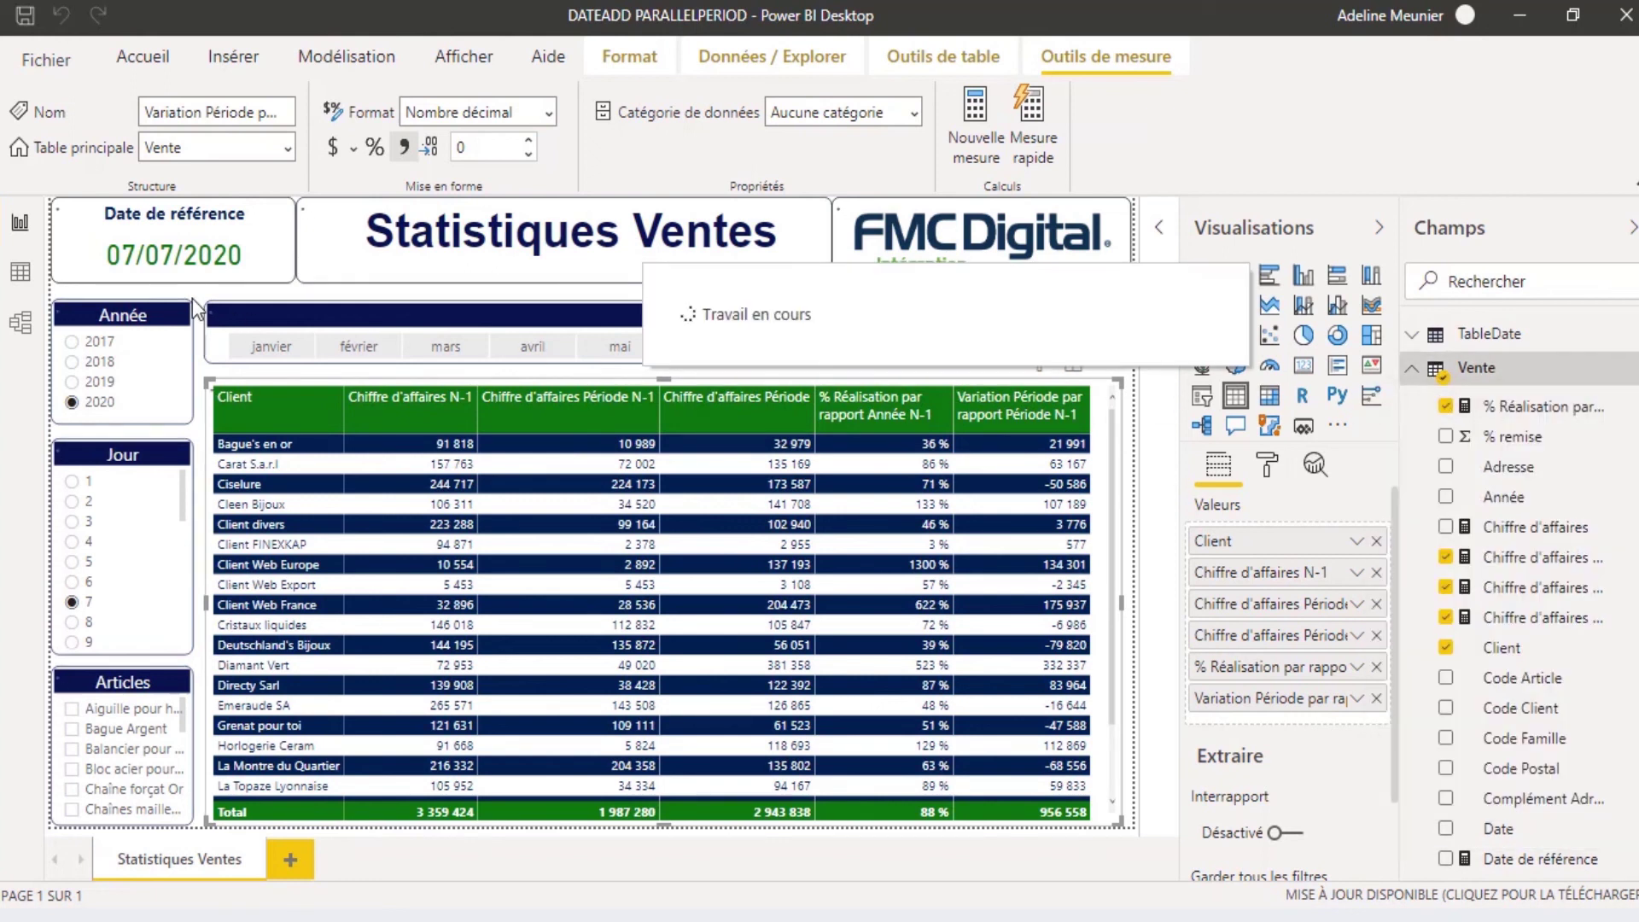
{"action": "type", "text": "Evolution Période par rapport Période N-1=divi"}
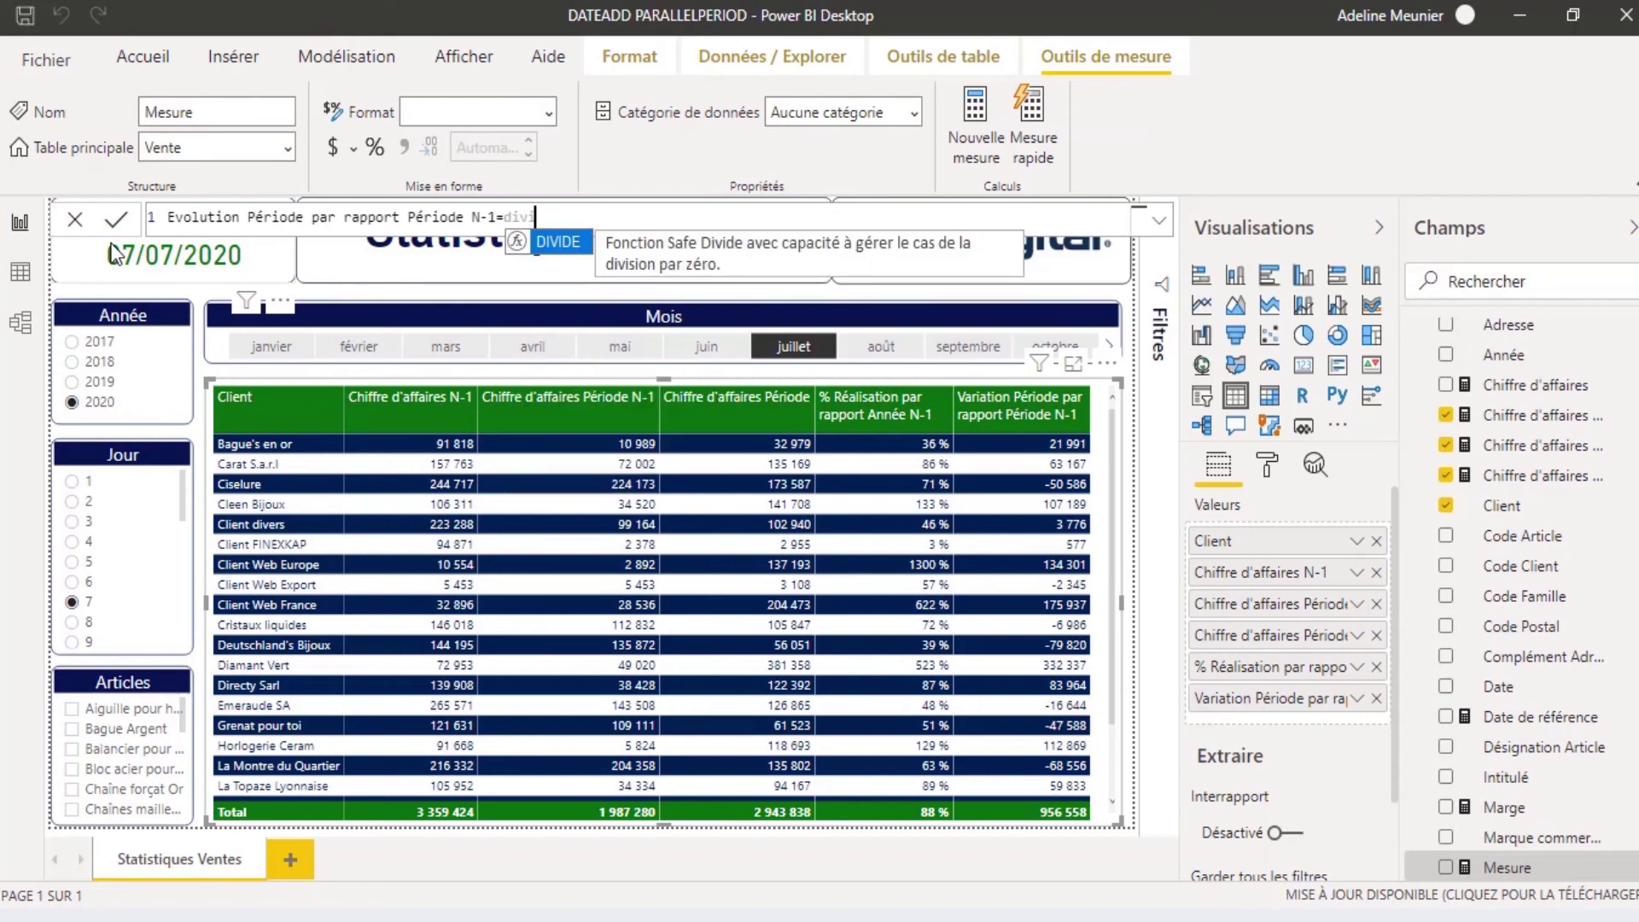
{"action": "key", "text": "Tab"}
{"action": "type", "text": "var"}
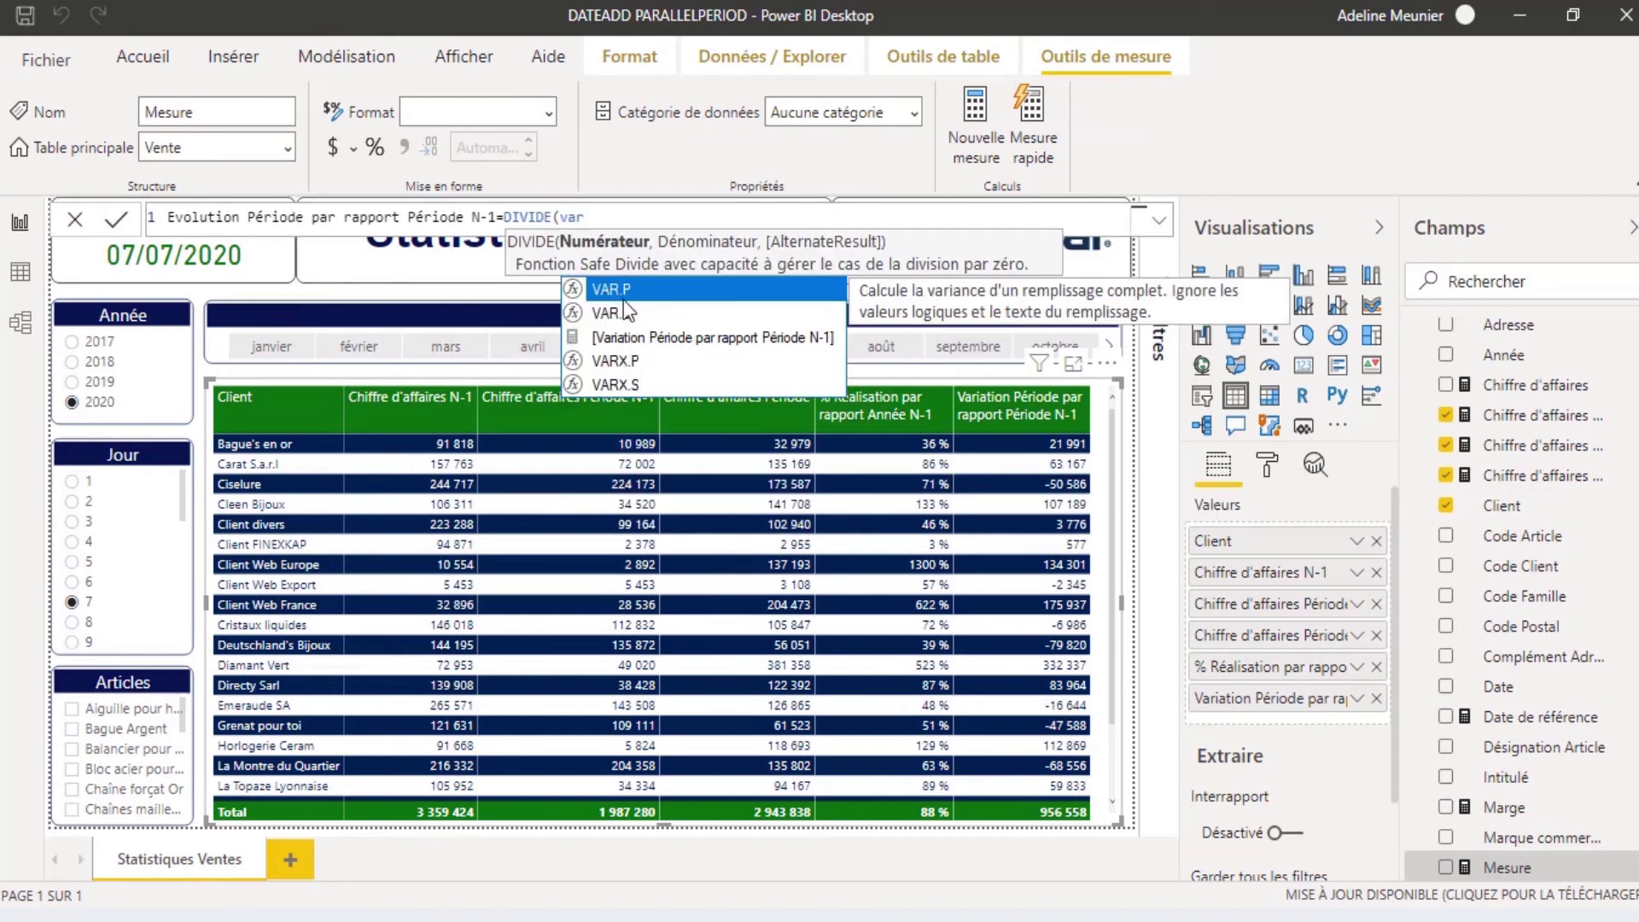
{"action": "left_click", "coordinate": [635, 335]}
{"action": "type", "text": ",chif"}
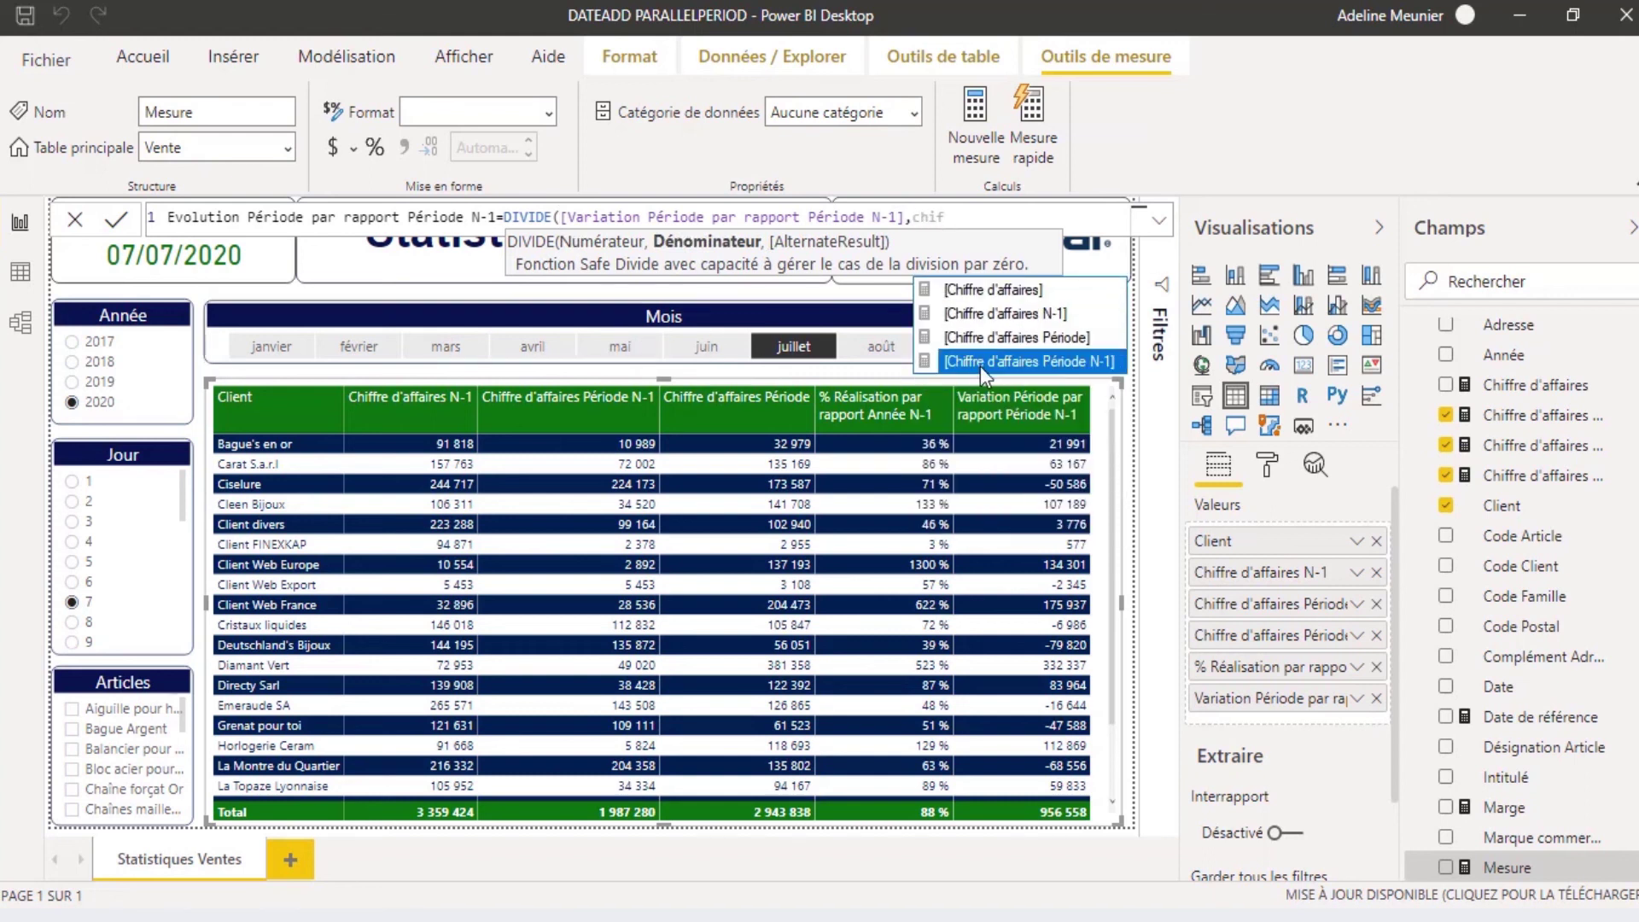
{"action": "left_click", "coordinate": [980, 362]}
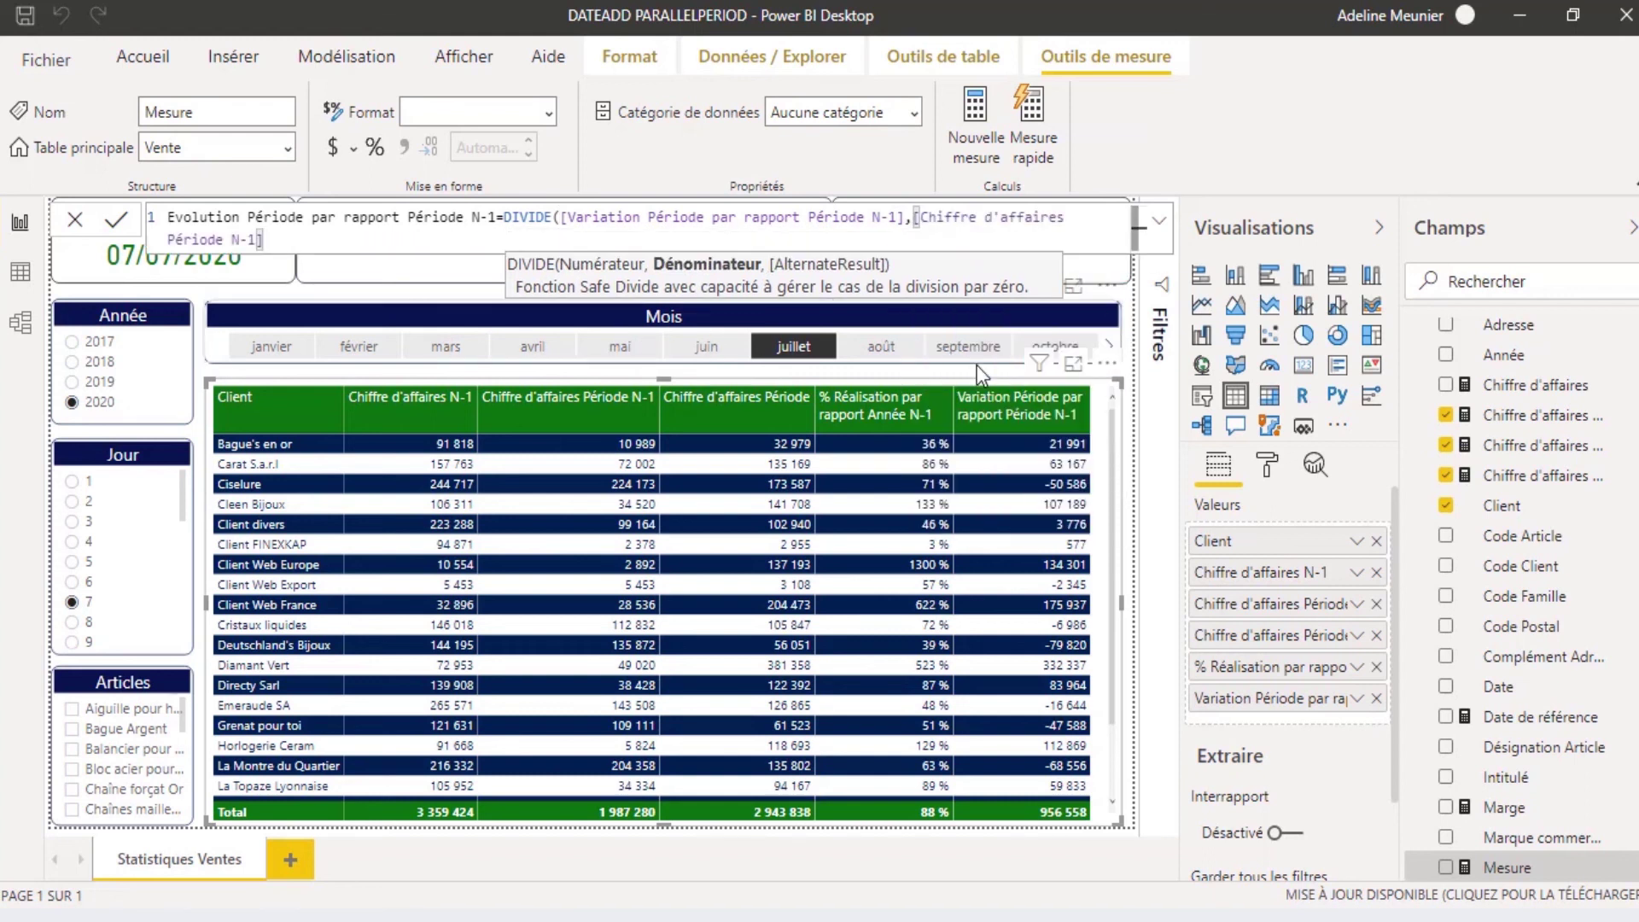
{"action": "type", "text": ")"}
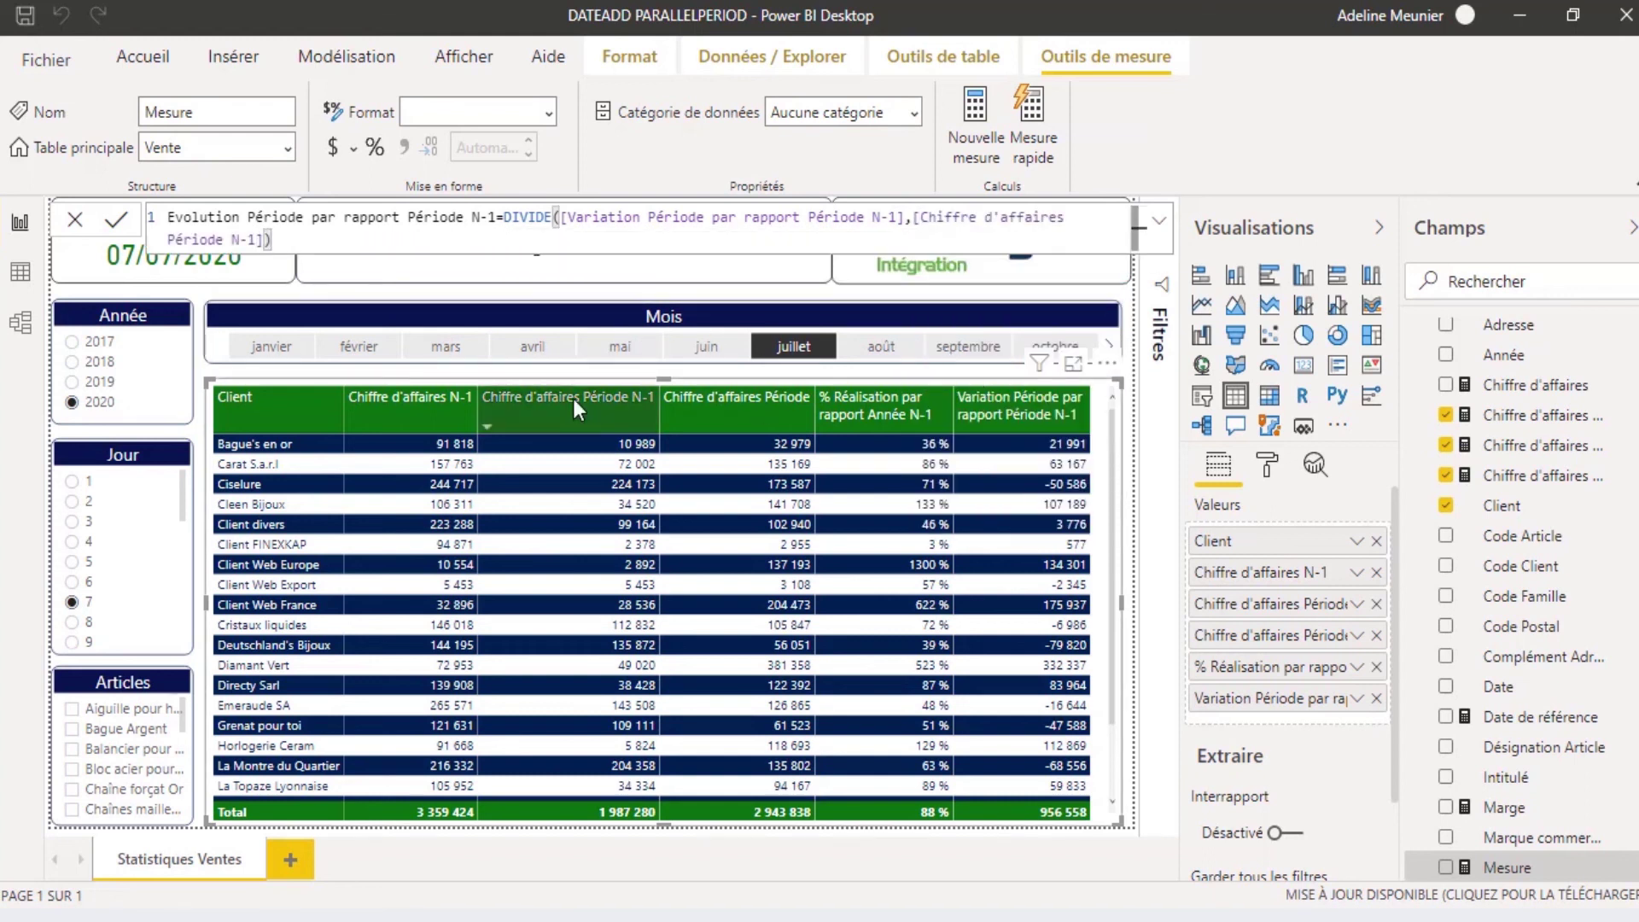
{"action": "left_click", "coordinate": [118, 228]}
Step: Format Evolution Période par rapport Période N-1 as Pourcentage with 0 decimals and add it as the last column of the client table
{"action": "left_click", "coordinate": [547, 112]}
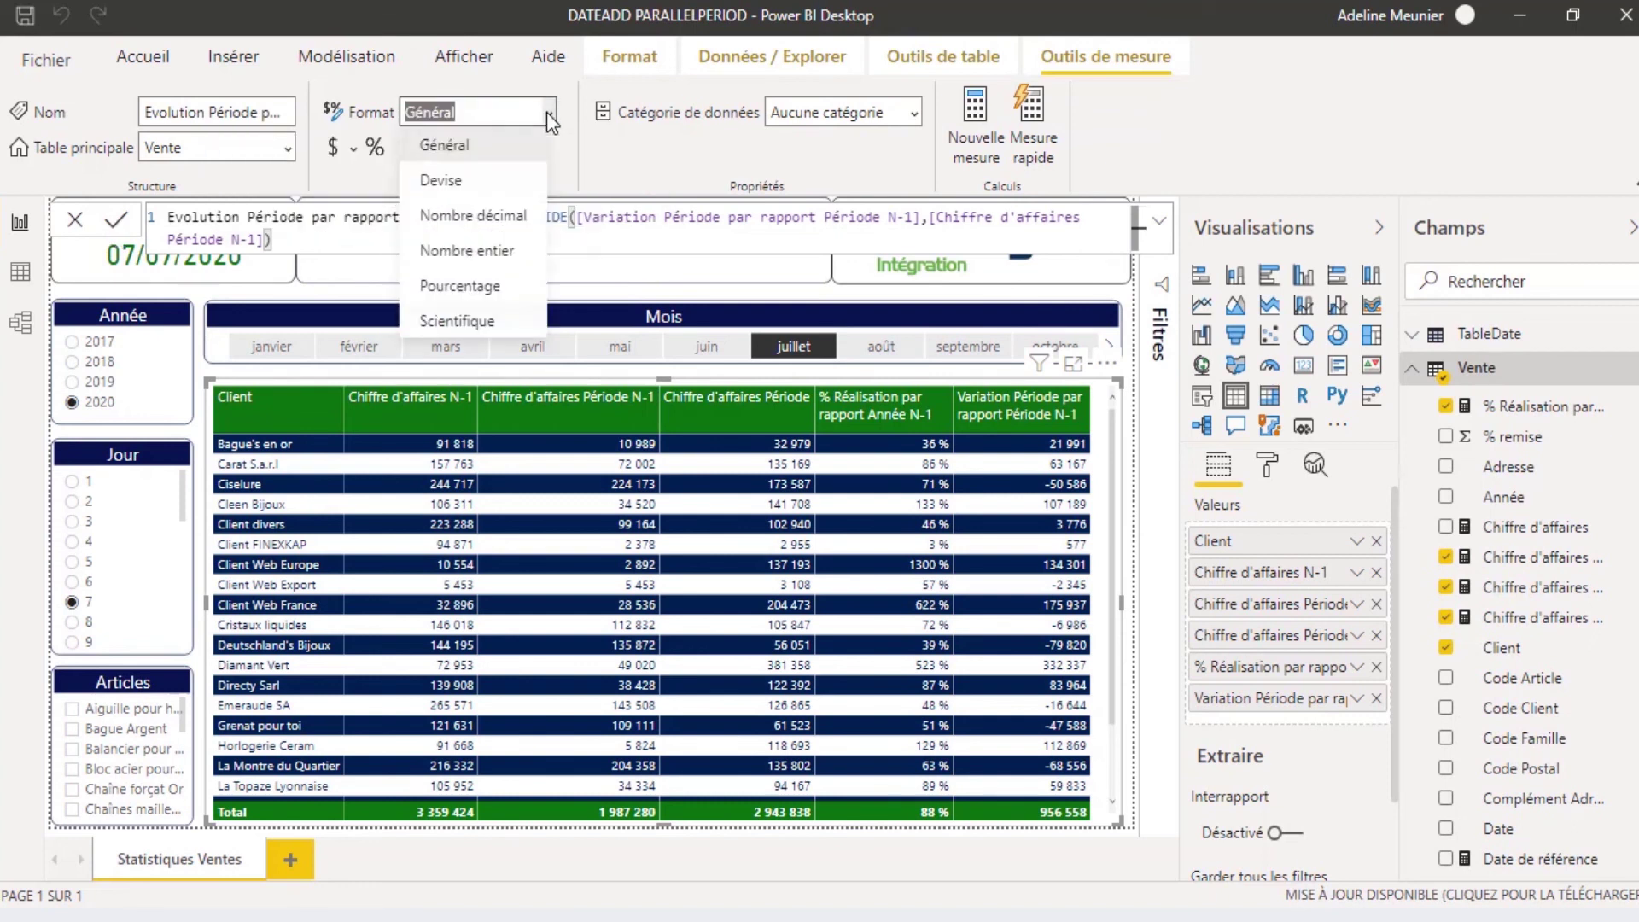
{"action": "left_click", "coordinate": [495, 289]}
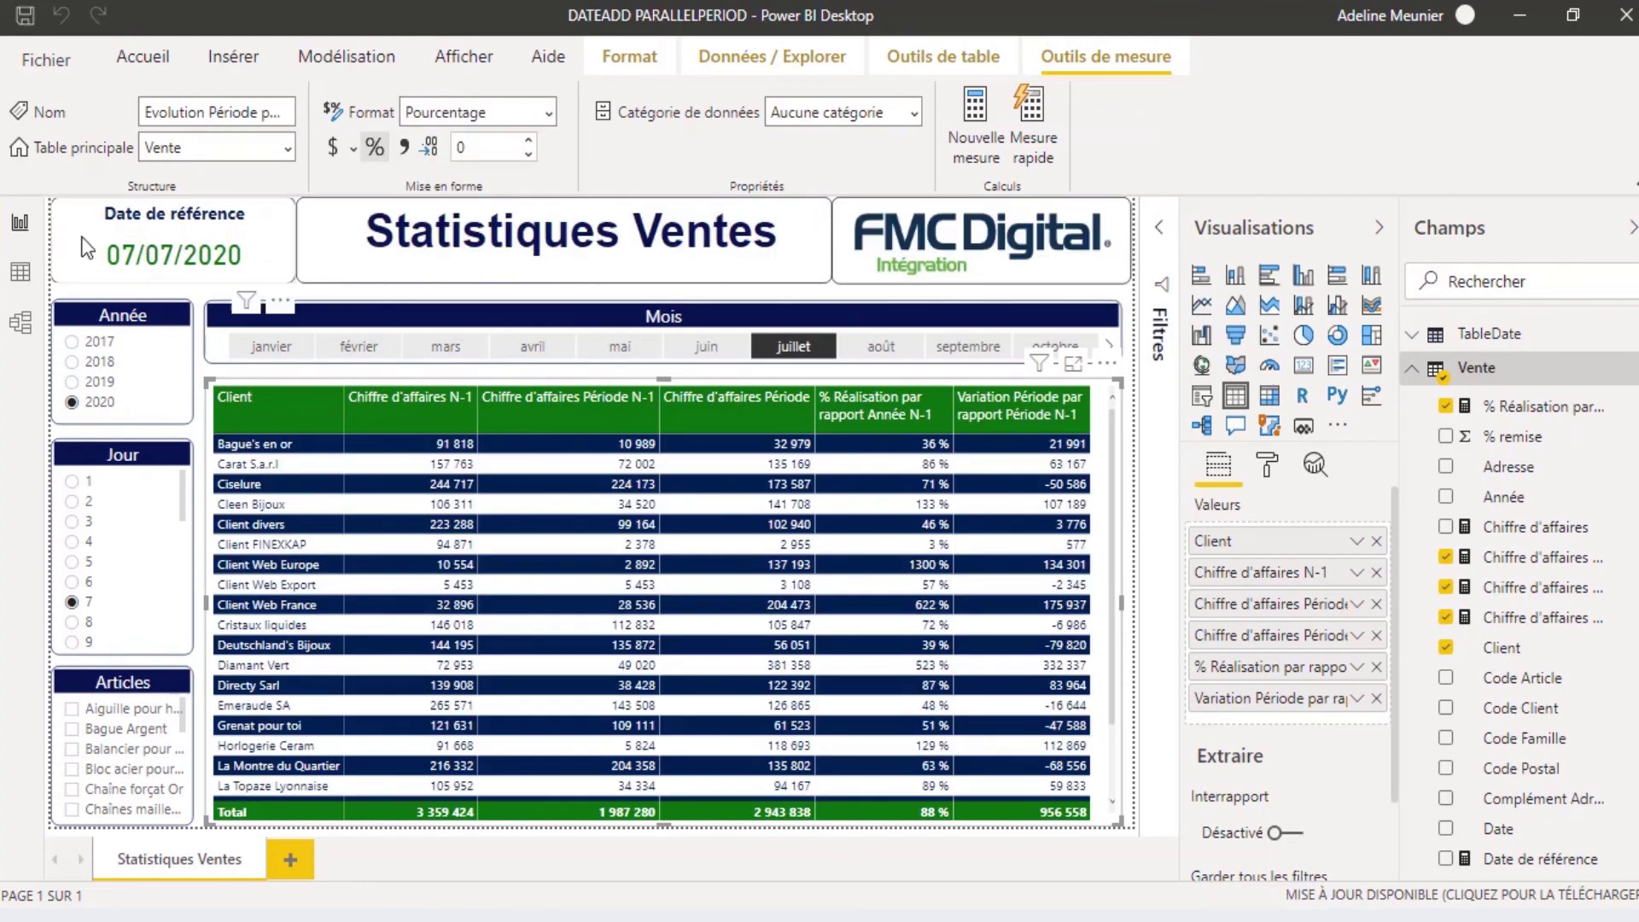
{"action": "scroll", "coordinate": [1460, 504], "scroll_direction": "down", "scroll_amount": 3}
{"action": "left_click_drag", "start_coordinate": [1525, 670], "coordinate": [1281, 733]}
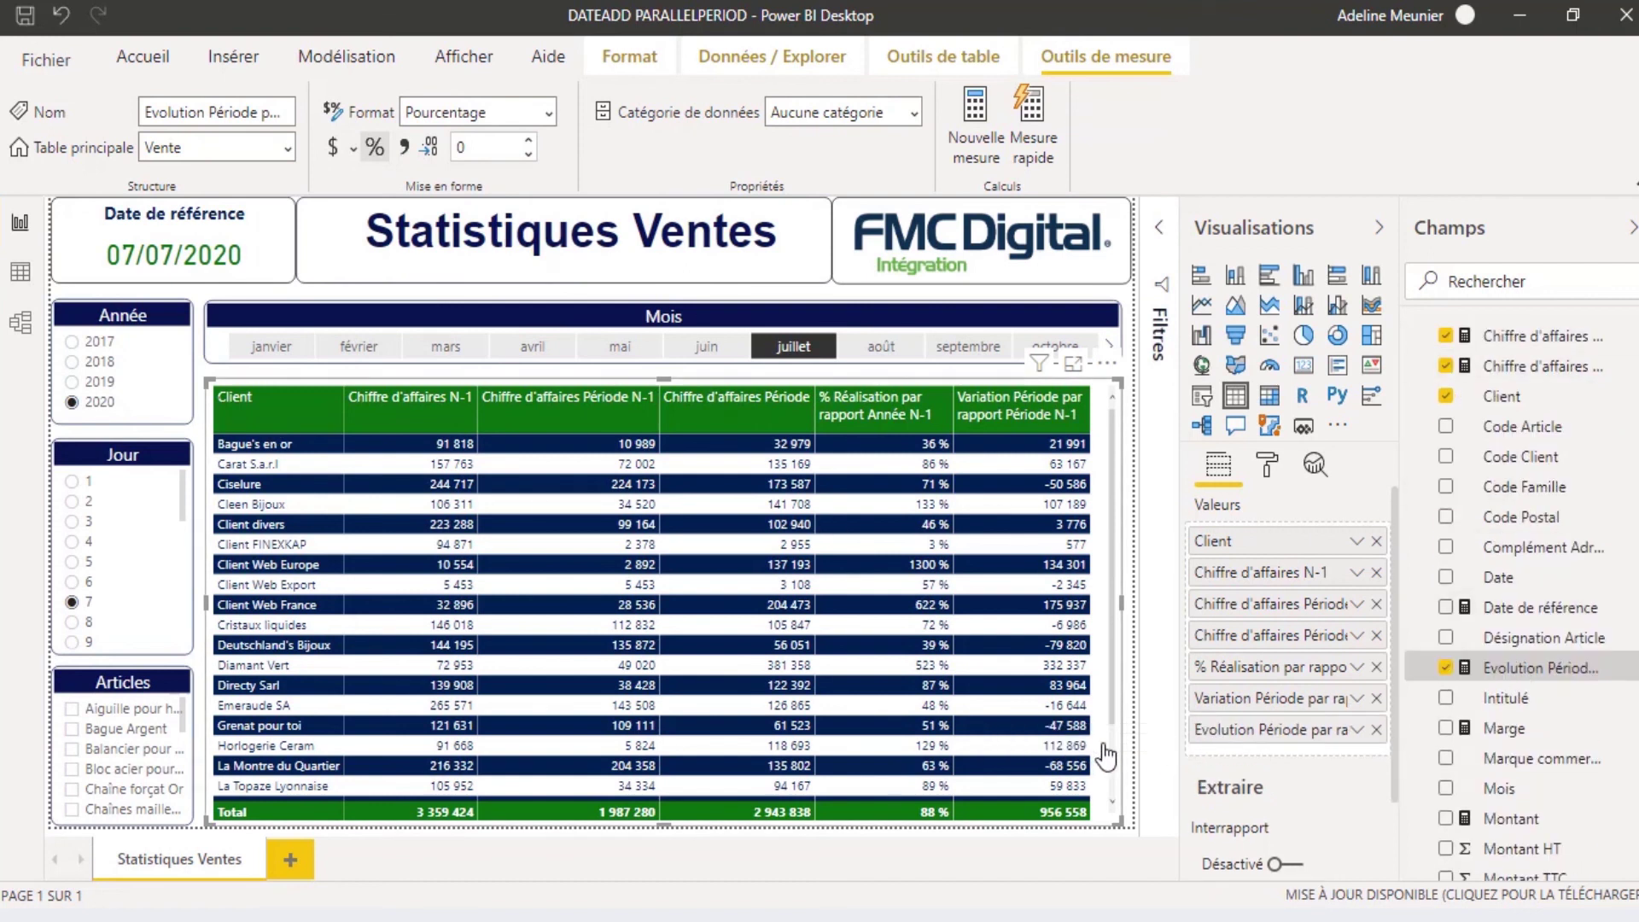